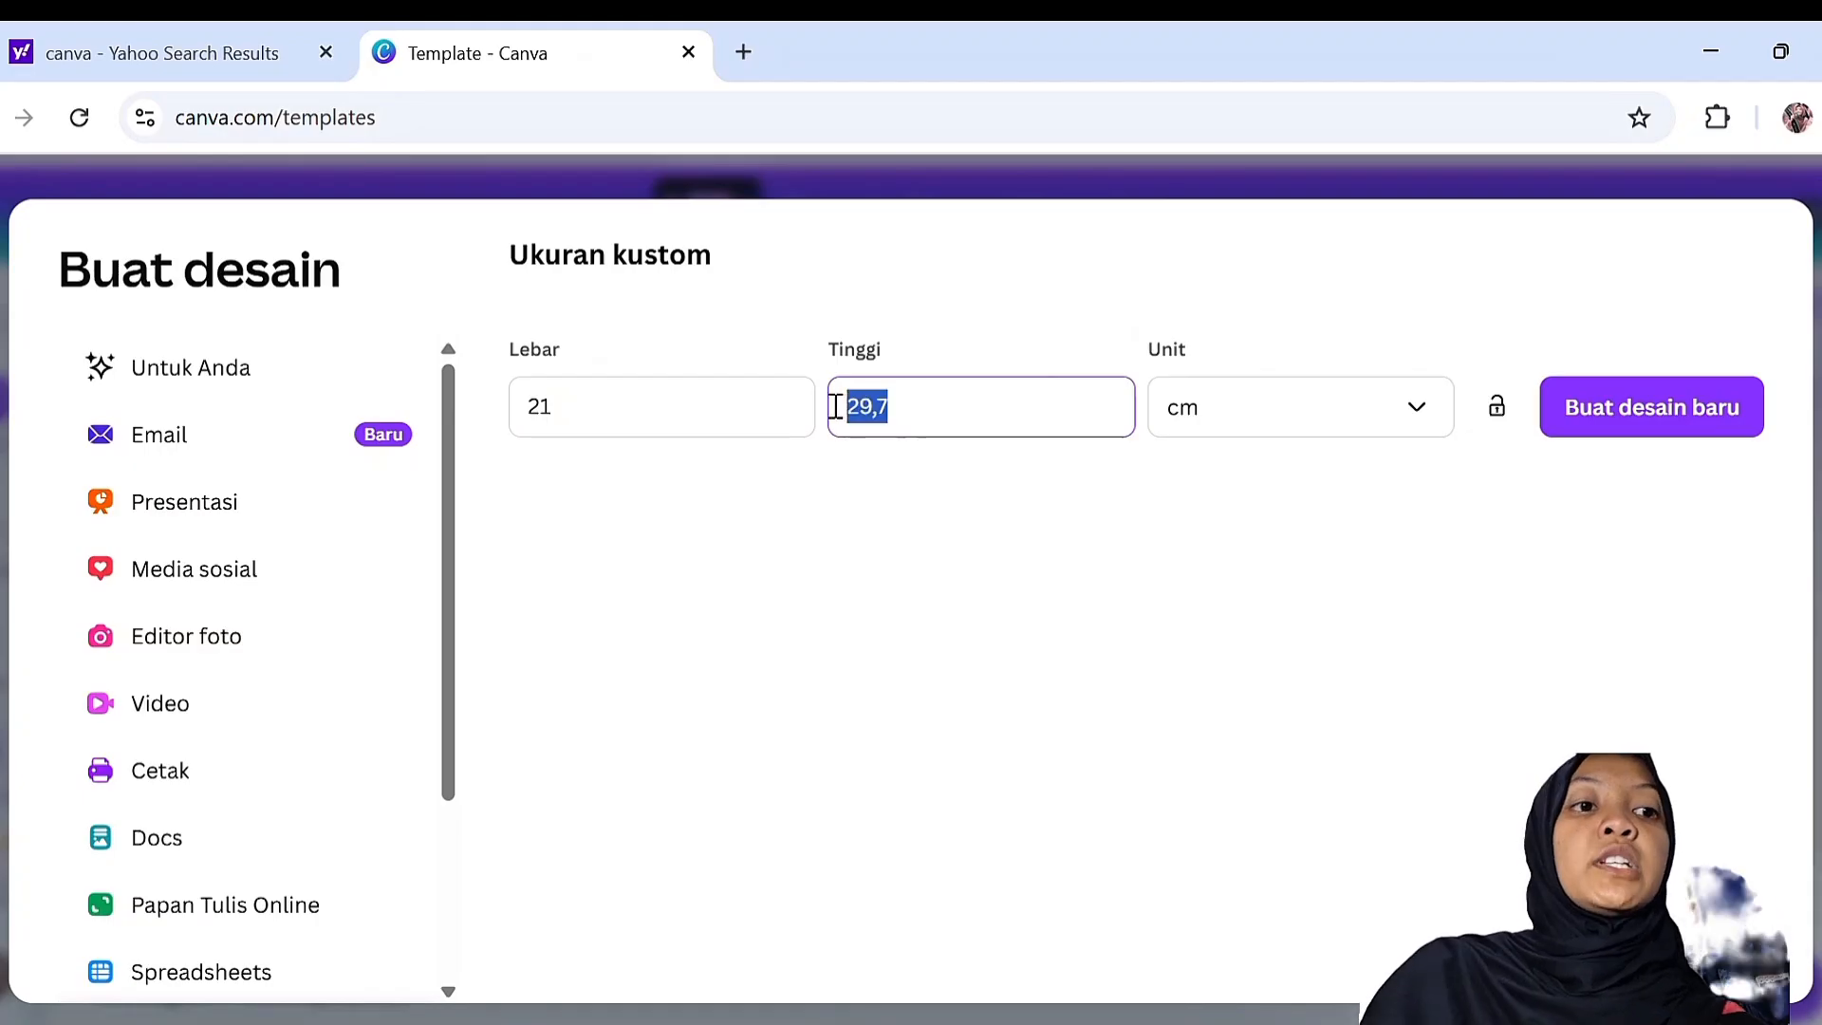
Choose cm as the unit for the 21 × 29,7 custom size and create the new design
{"action": "left_click", "coordinate": [1200, 403]}
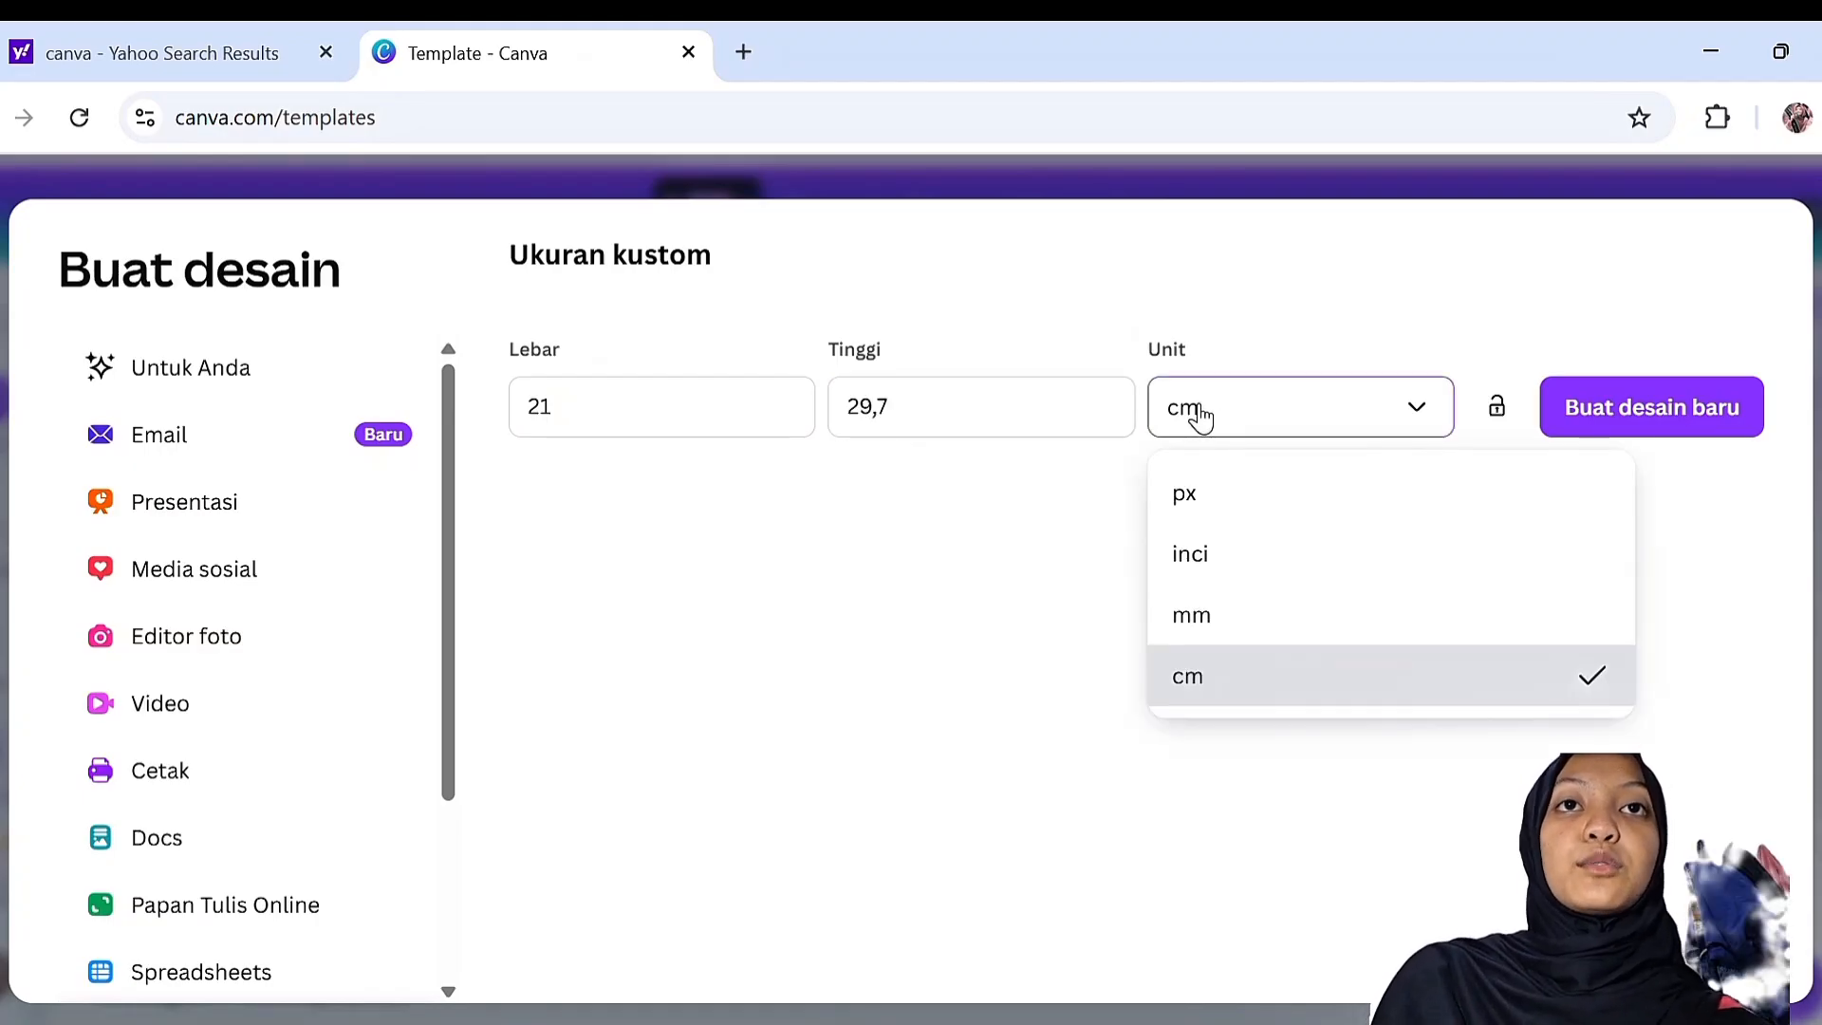
{"action": "left_click", "coordinate": [1199, 413]}
{"action": "left_click", "coordinate": [1179, 408]}
{"action": "left_click", "coordinate": [1230, 691]}
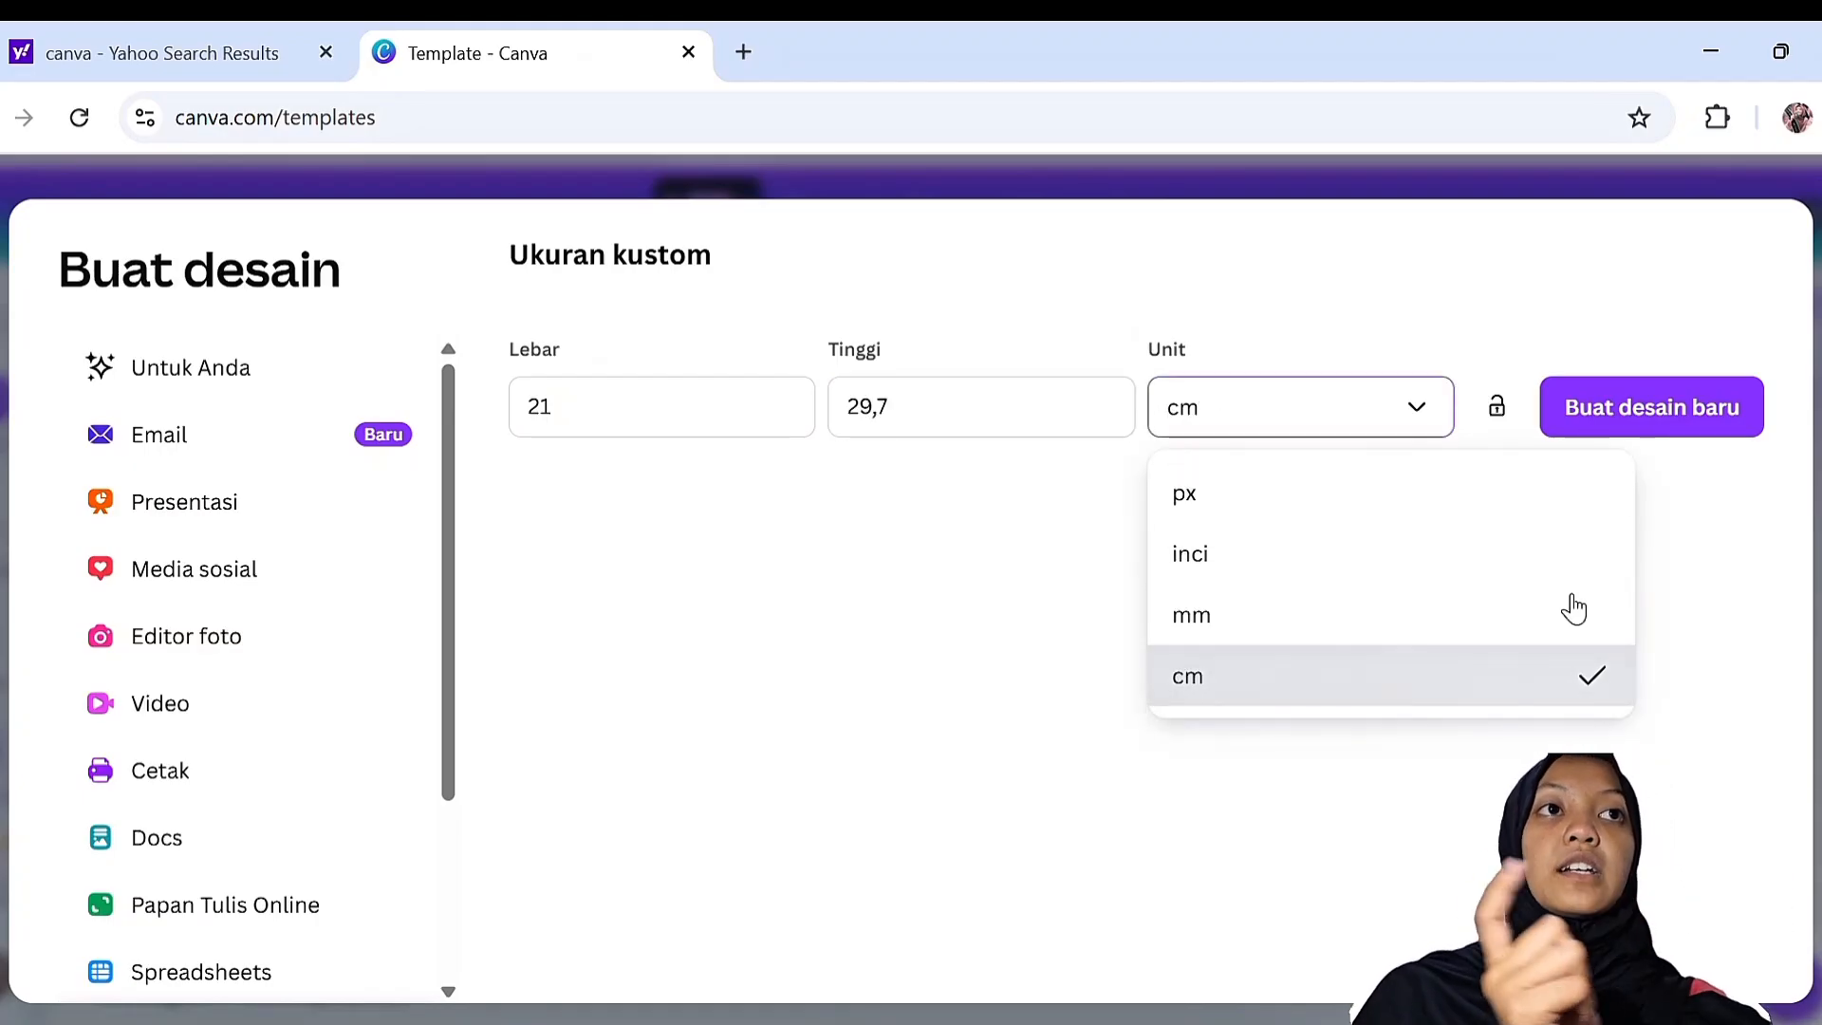
{"action": "left_click", "coordinate": [1693, 415]}
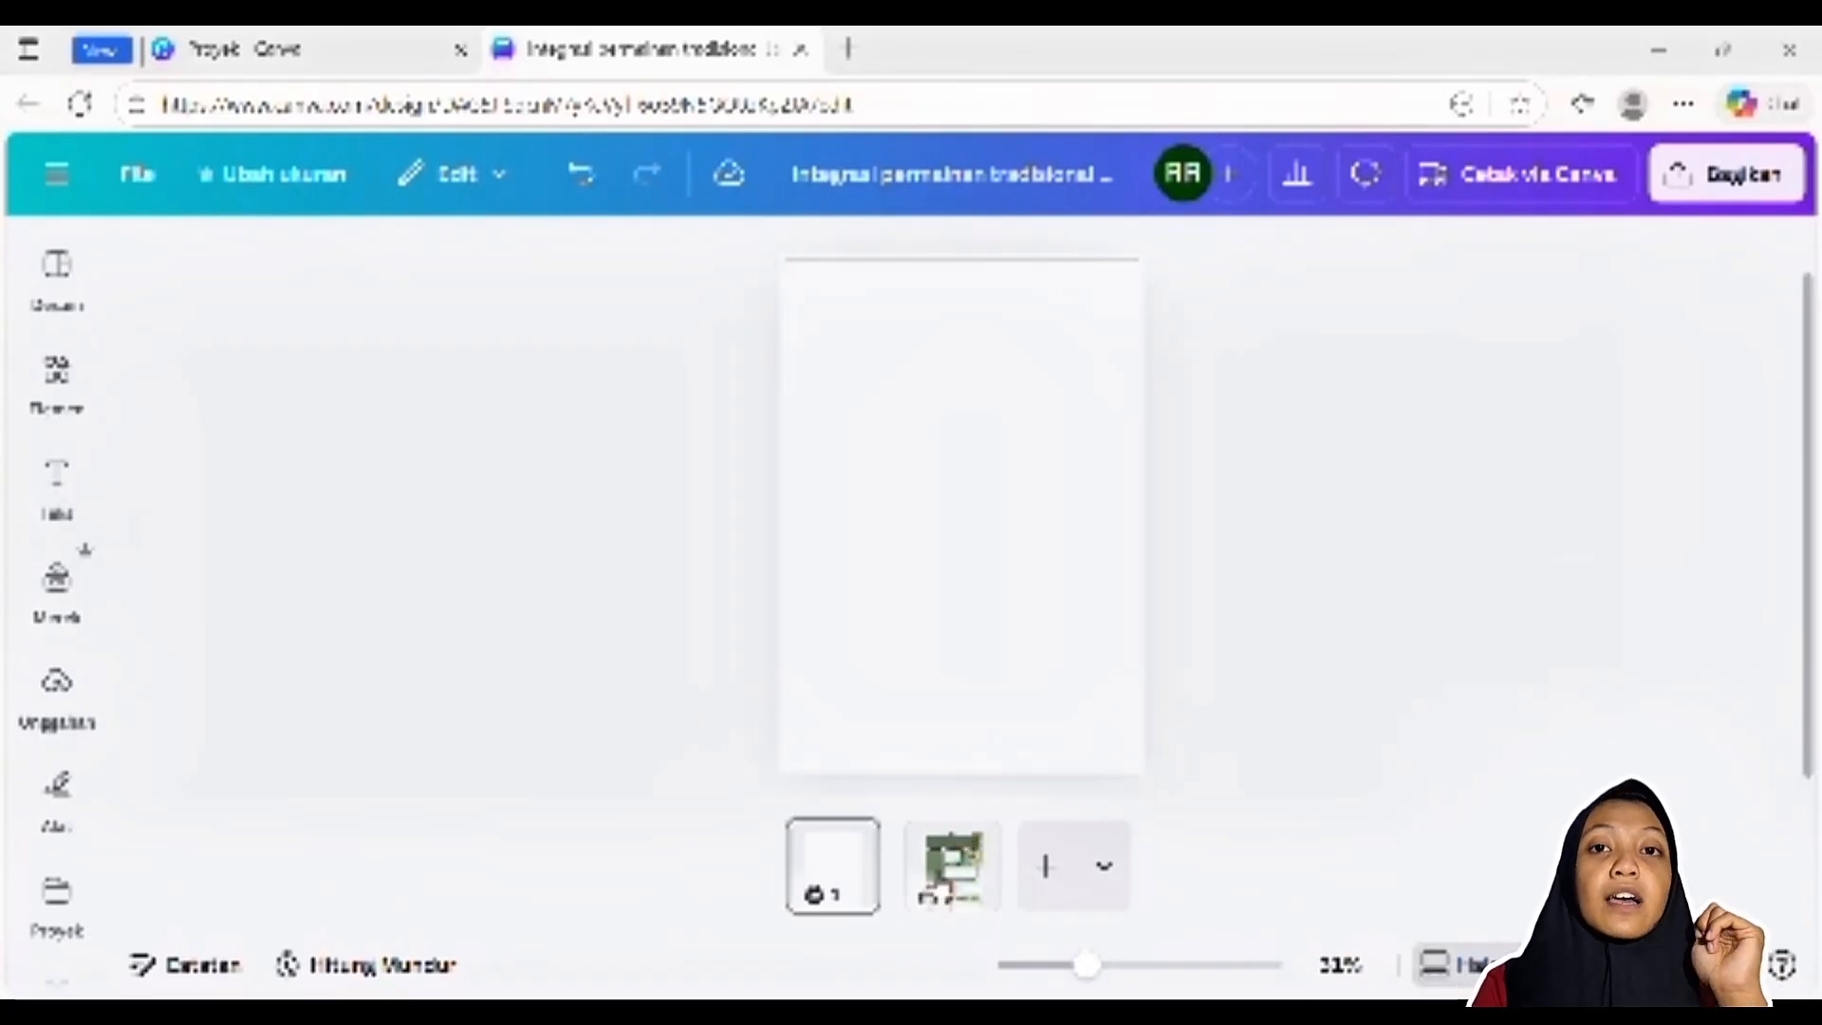
Open the second page with the poster layout and examine the logos above the green title box
{"action": "left_click", "coordinate": [956, 849]}
{"action": "scroll", "coordinate": [939, 572], "scroll_direction": "up", "scroll_amount": 1}
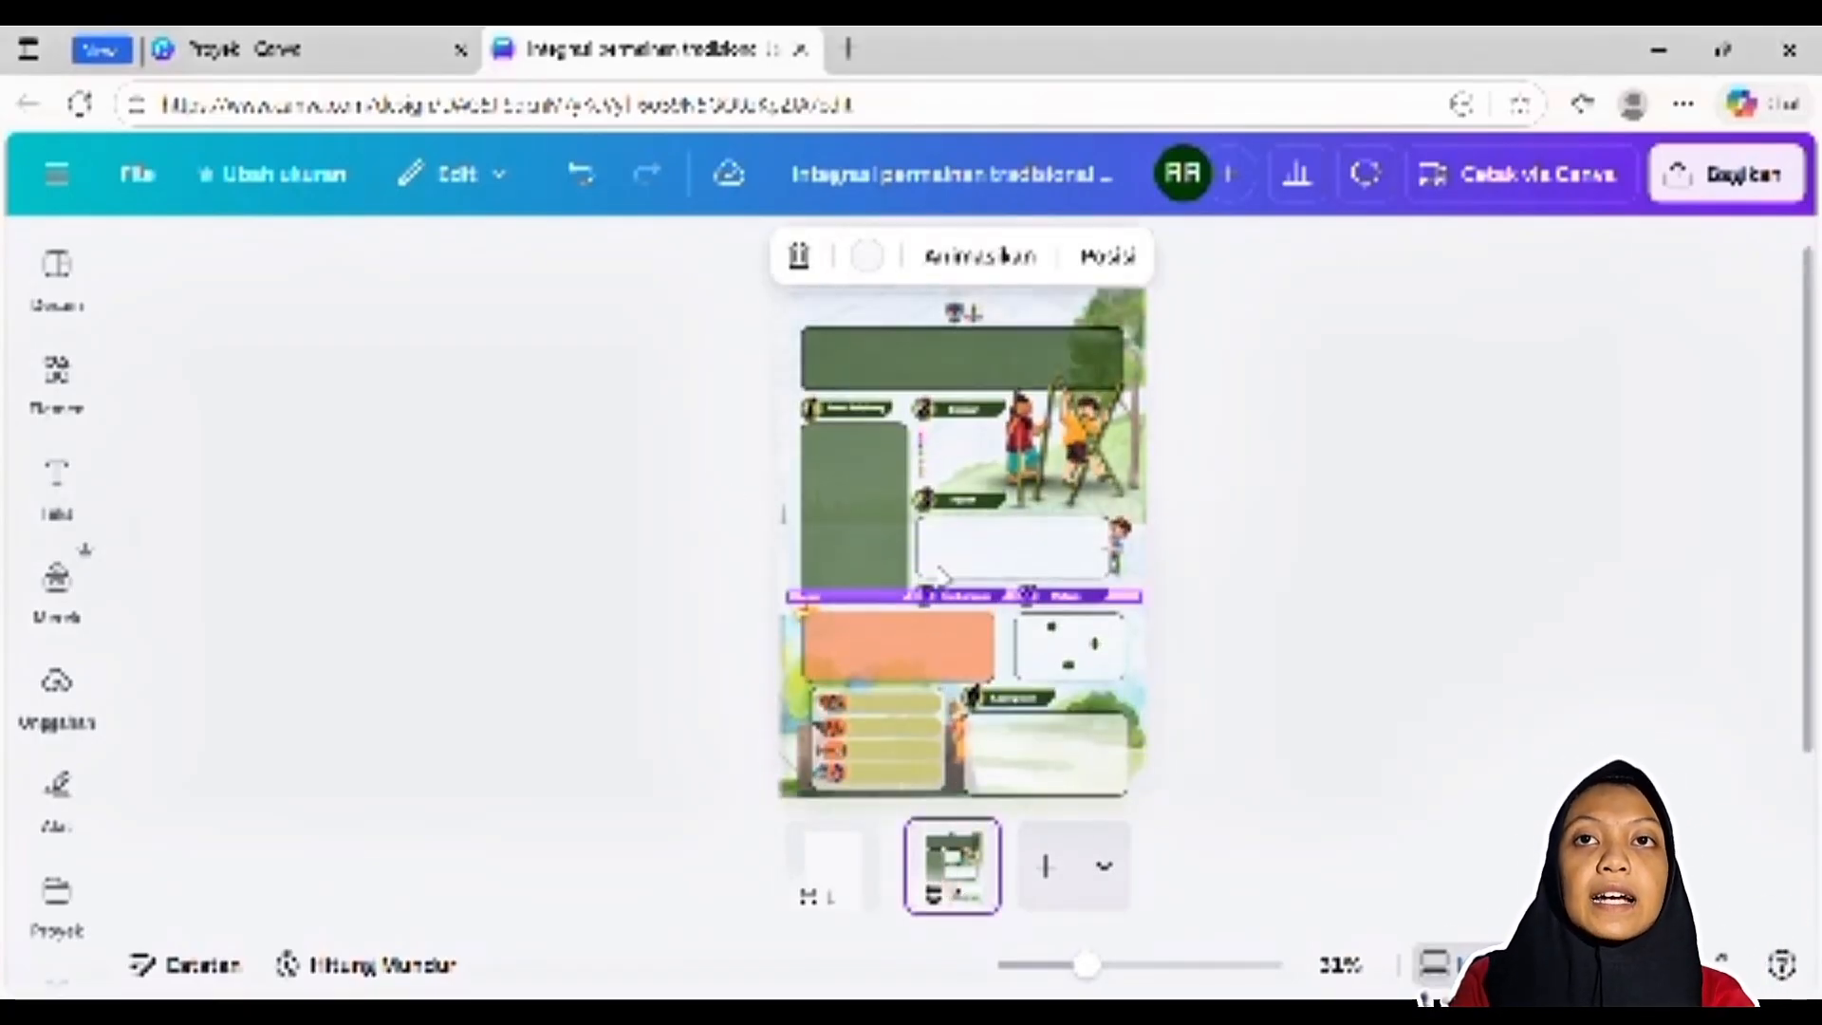
{"action": "left_click", "coordinate": [1462, 477]}
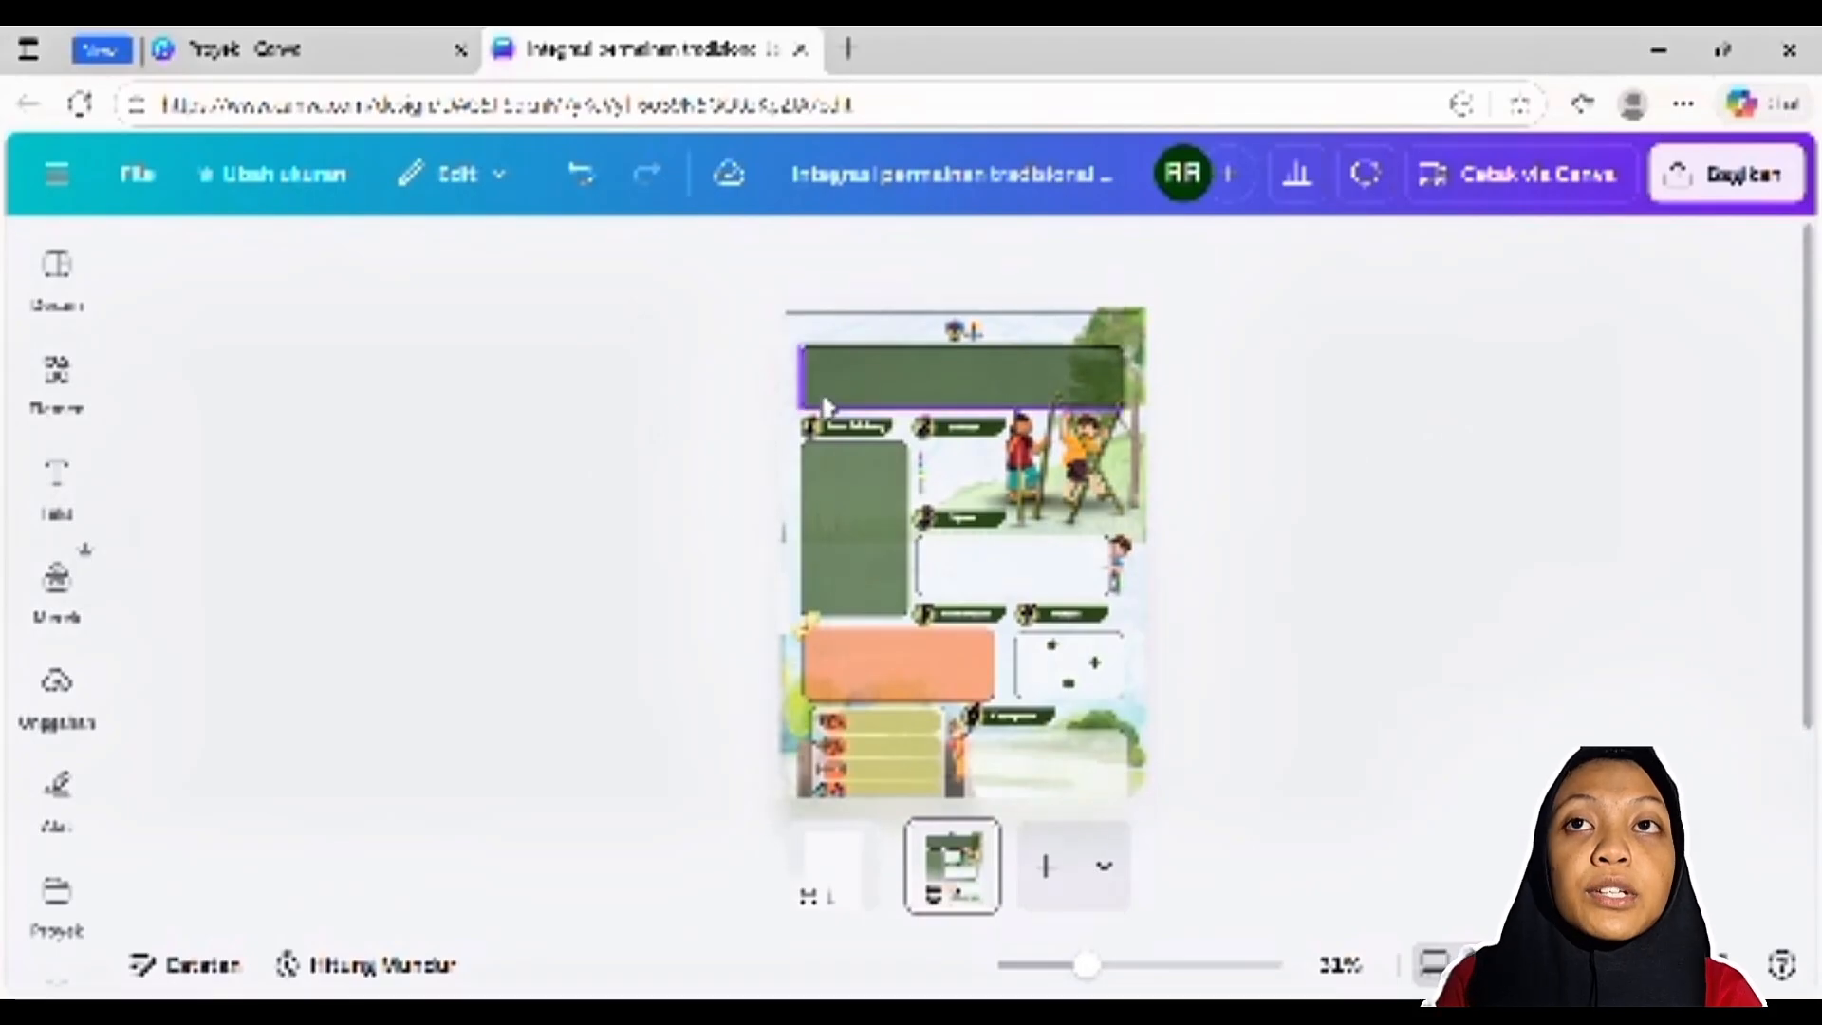
{"action": "left_click", "coordinate": [987, 346]}
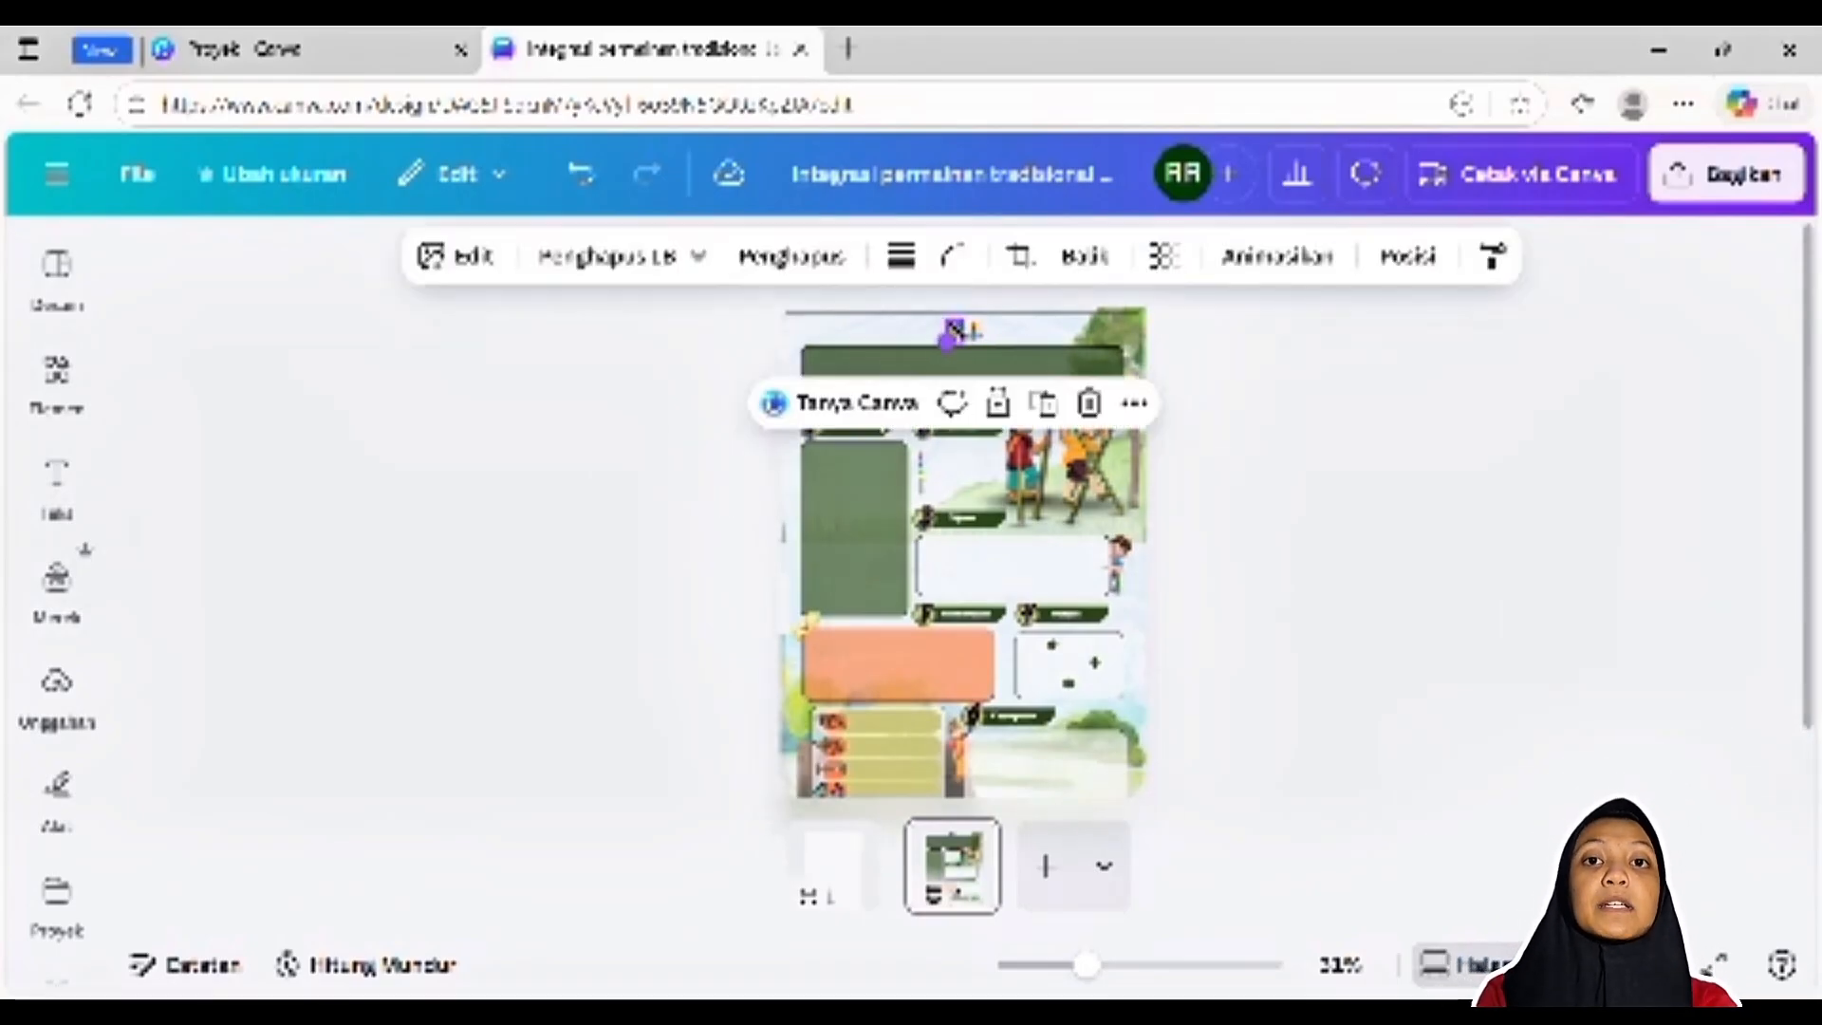
{"action": "key", "text": "Escape"}
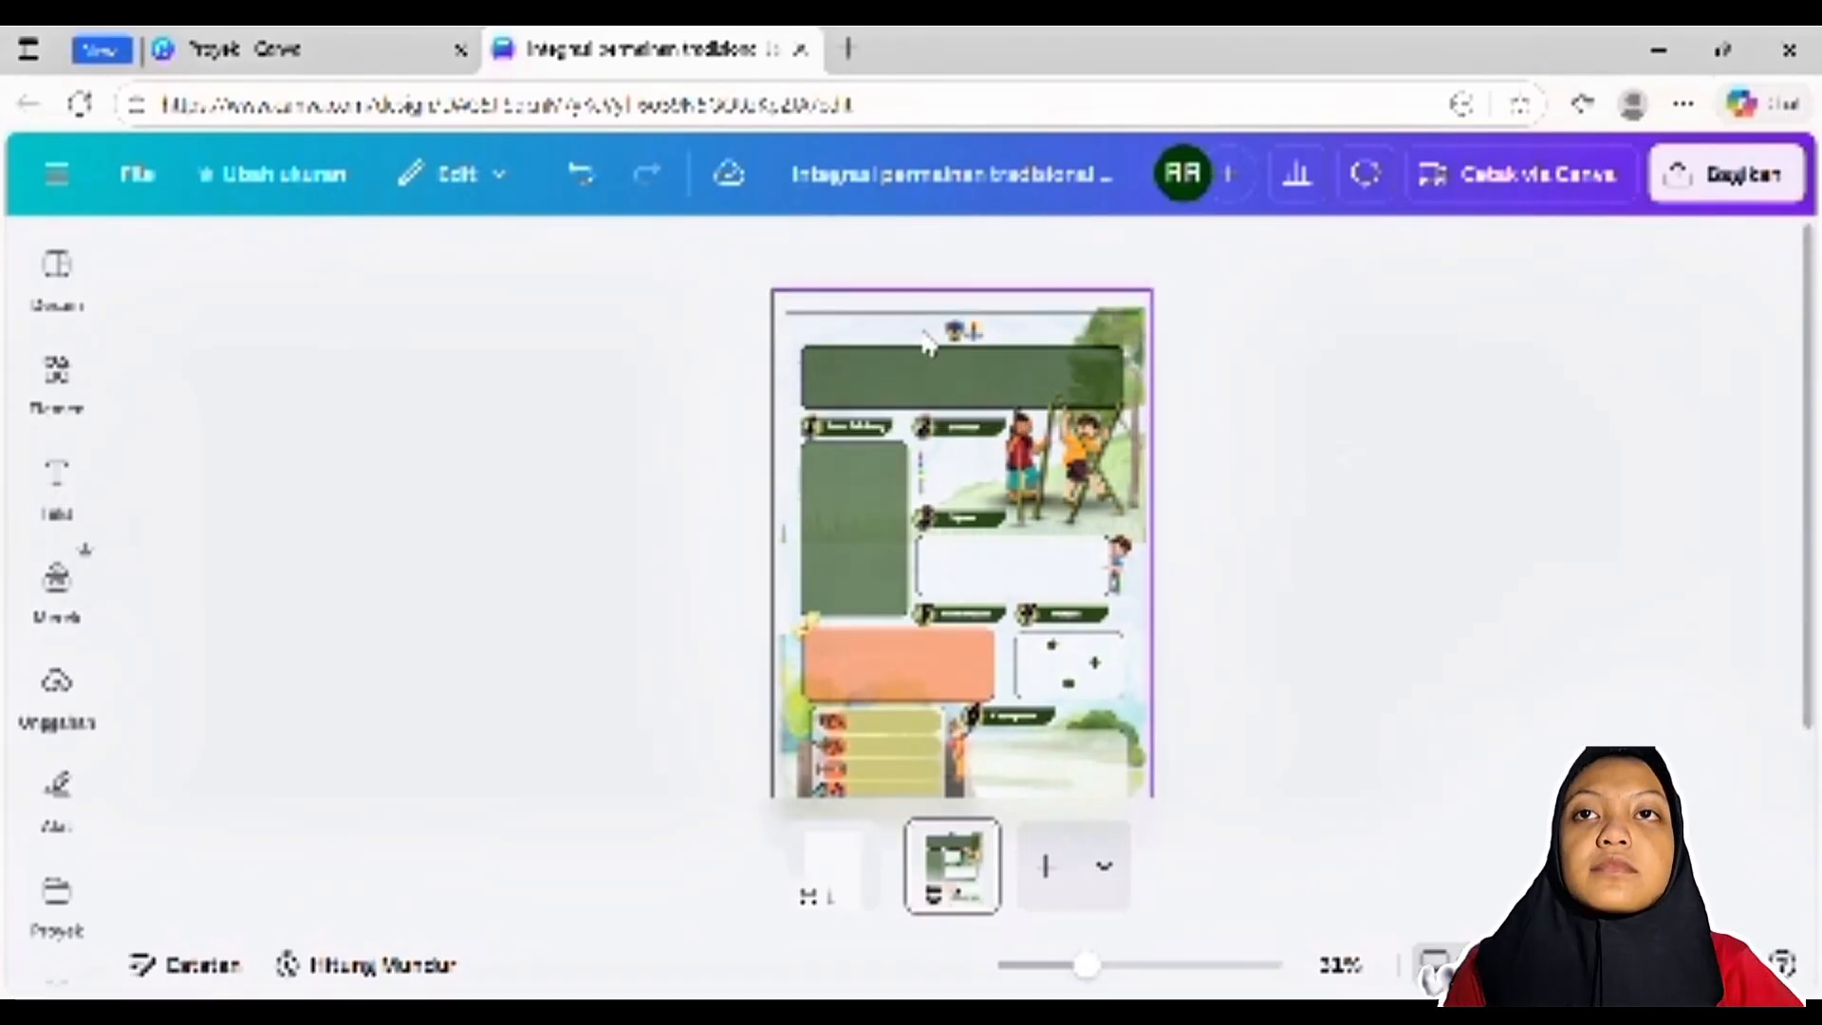
{"action": "left_click", "coordinate": [982, 332]}
{"action": "key", "text": "Escape"}
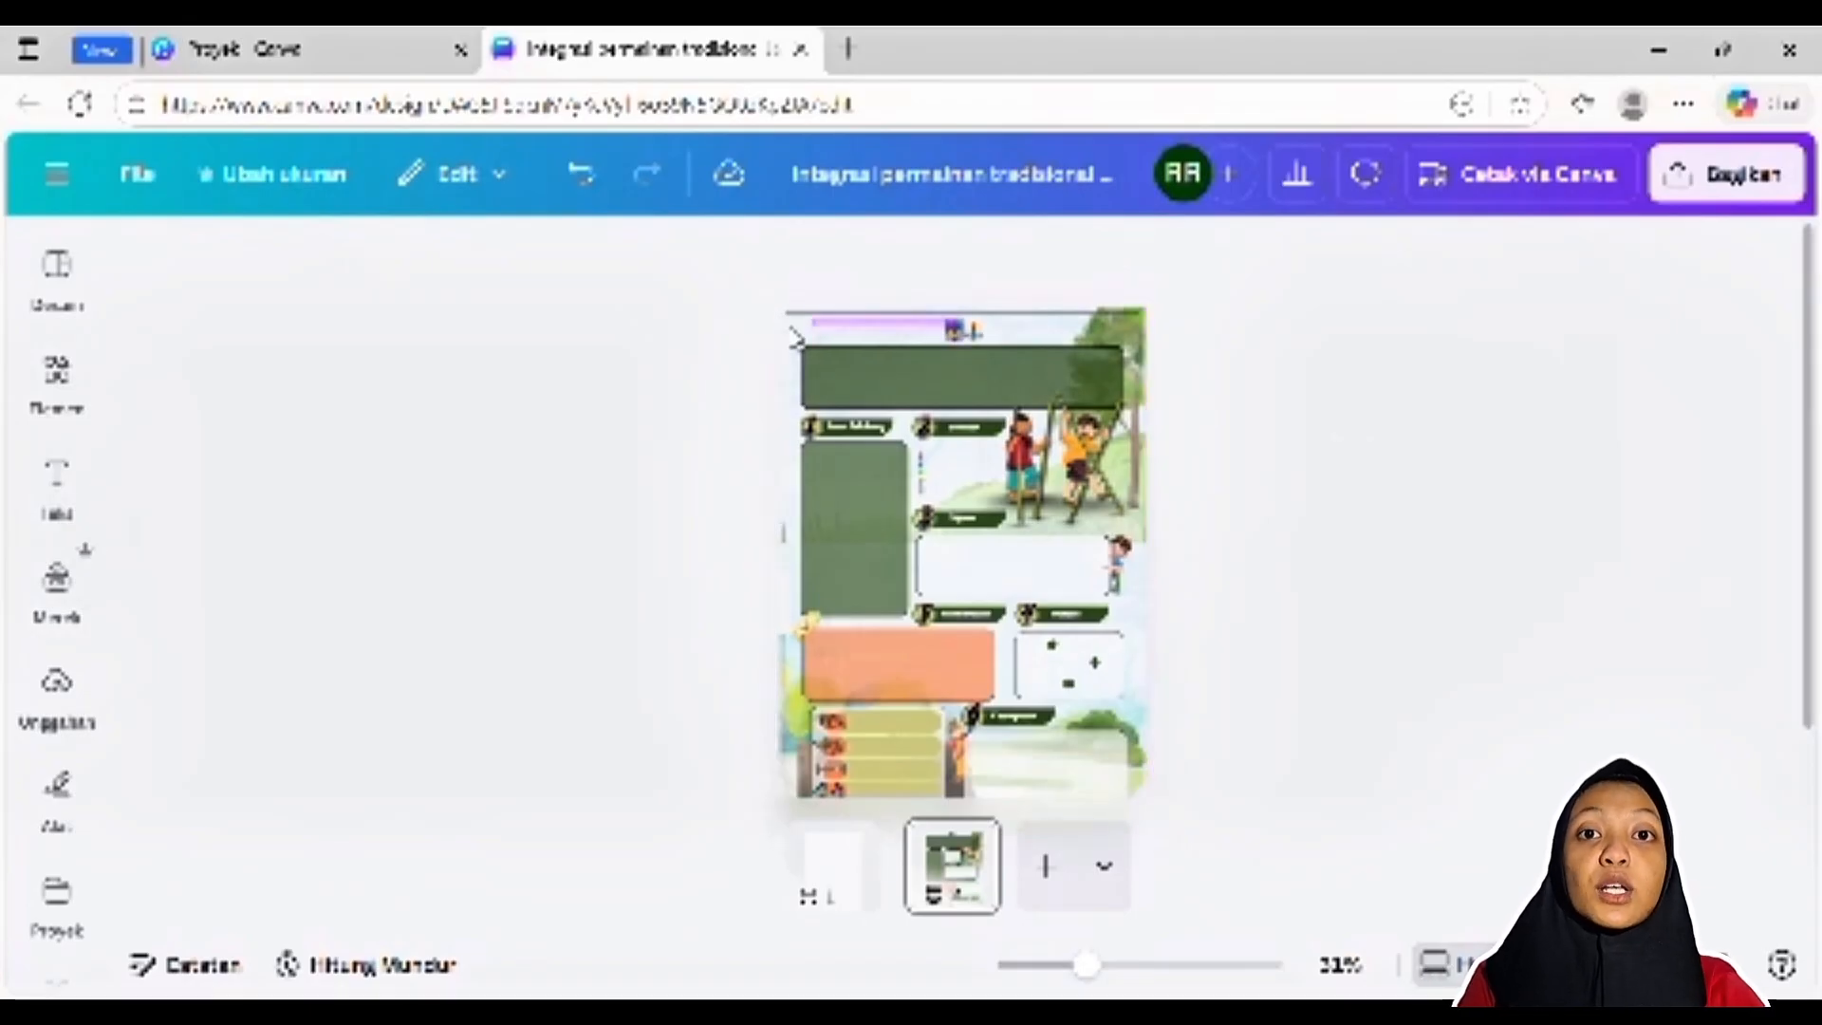
Try the header logo in the poster's upper left and upper right corners, and undo both moves
{"action": "left_click", "coordinate": [970, 337]}
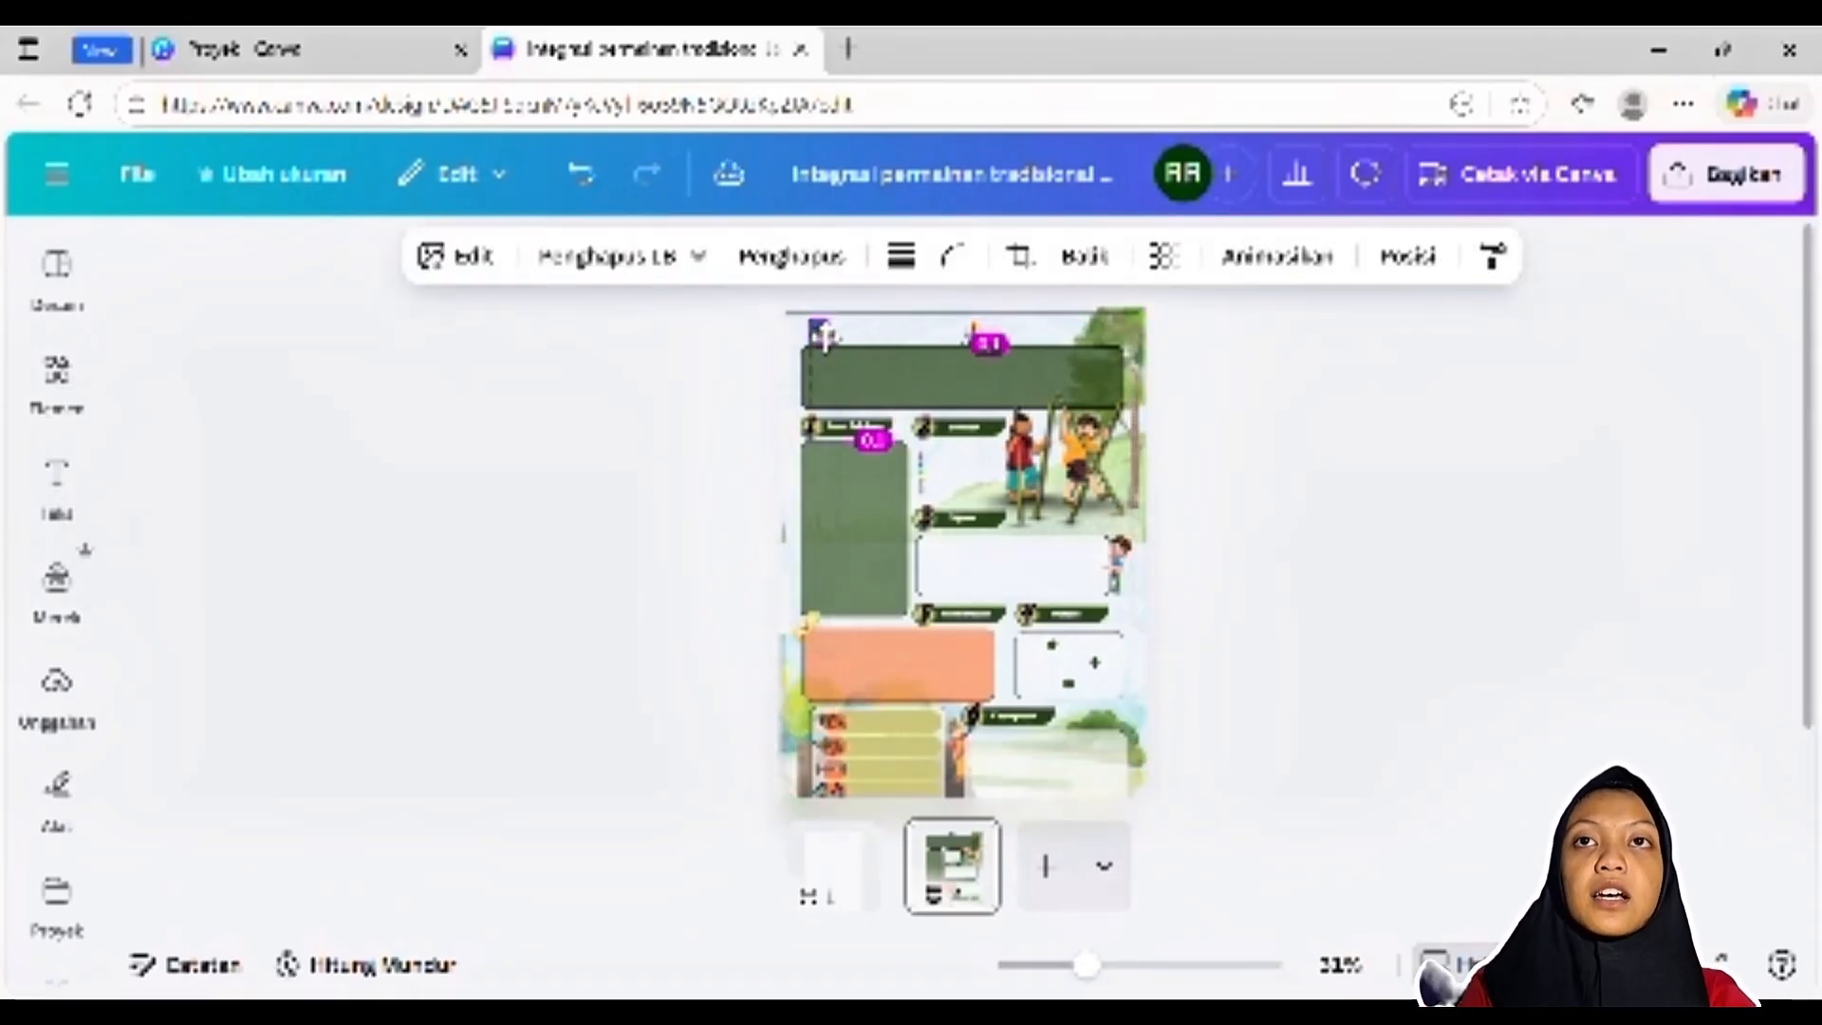
{"action": "left_click", "coordinate": [1032, 346]}
{"action": "left_click_drag", "start_coordinate": [832, 332], "coordinate": [1119, 340]}
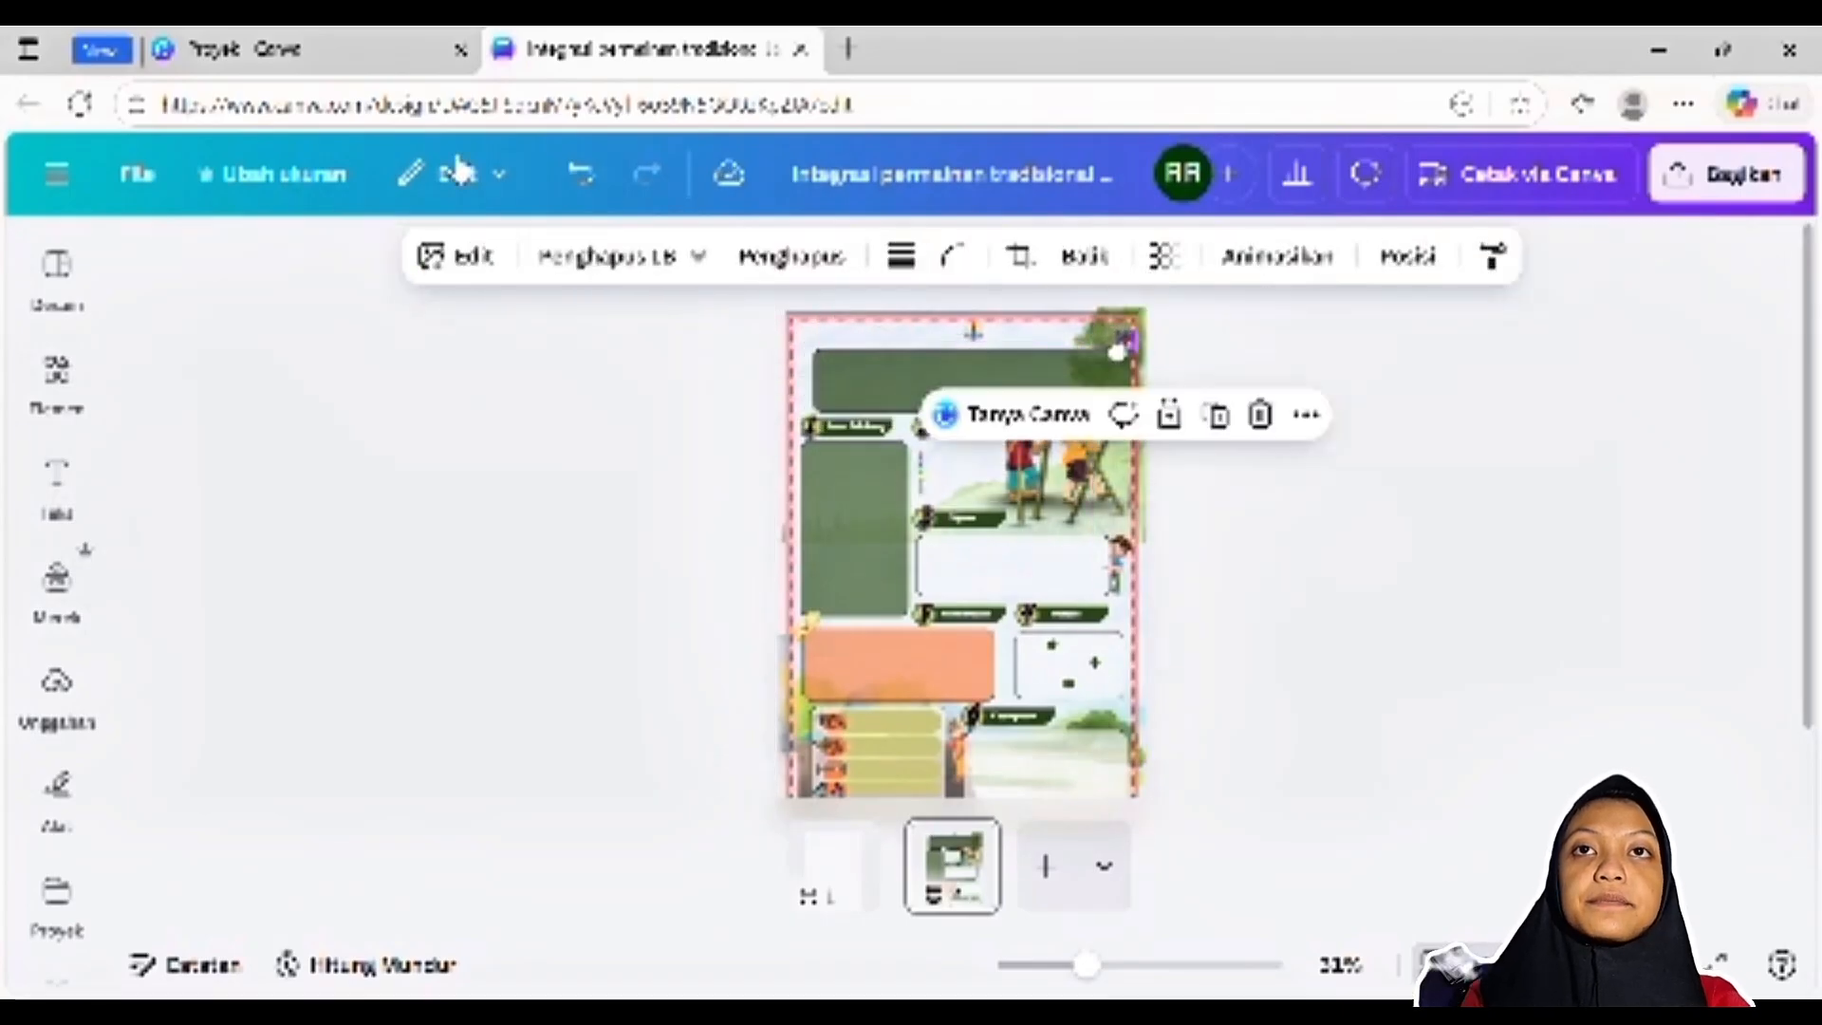
{"action": "left_click", "coordinate": [581, 173]}
{"action": "left_click", "coordinate": [580, 173]}
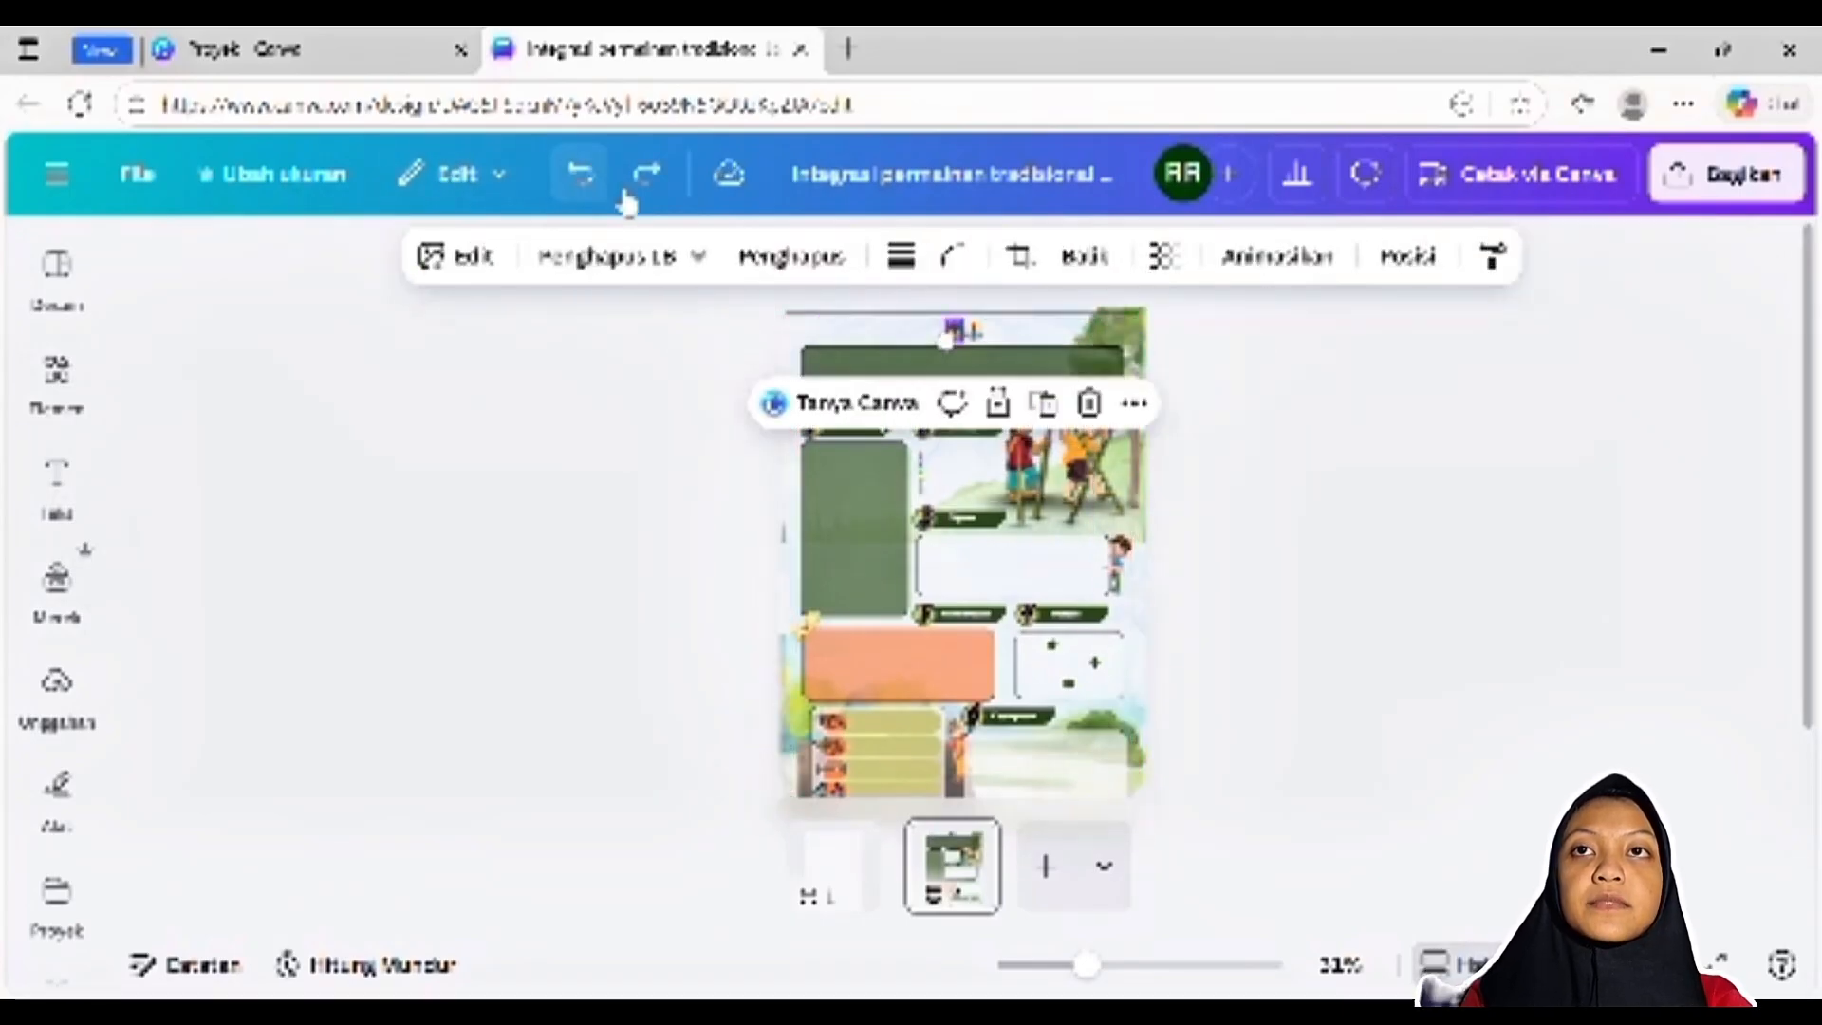
Undo the removal of the title text in the green header box and select the whole title to inspect it
{"action": "left_click", "coordinate": [1302, 409]}
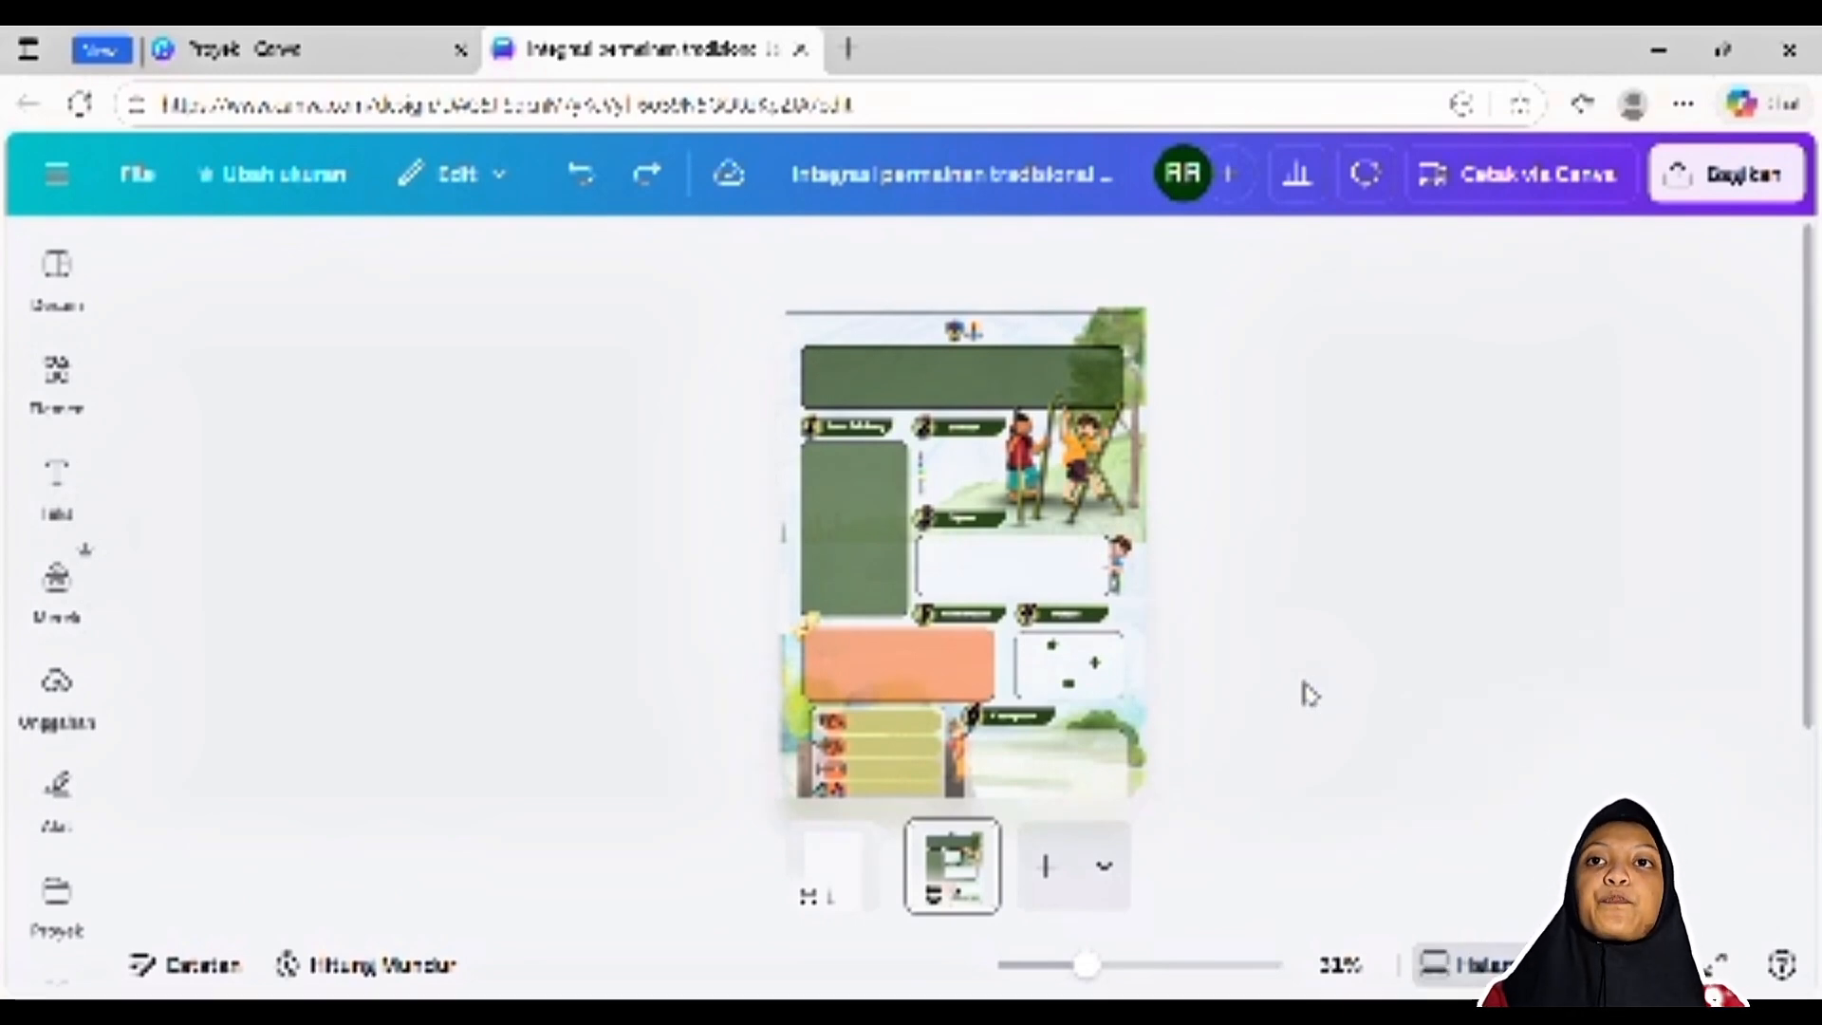
{"action": "left_click", "coordinate": [580, 174]}
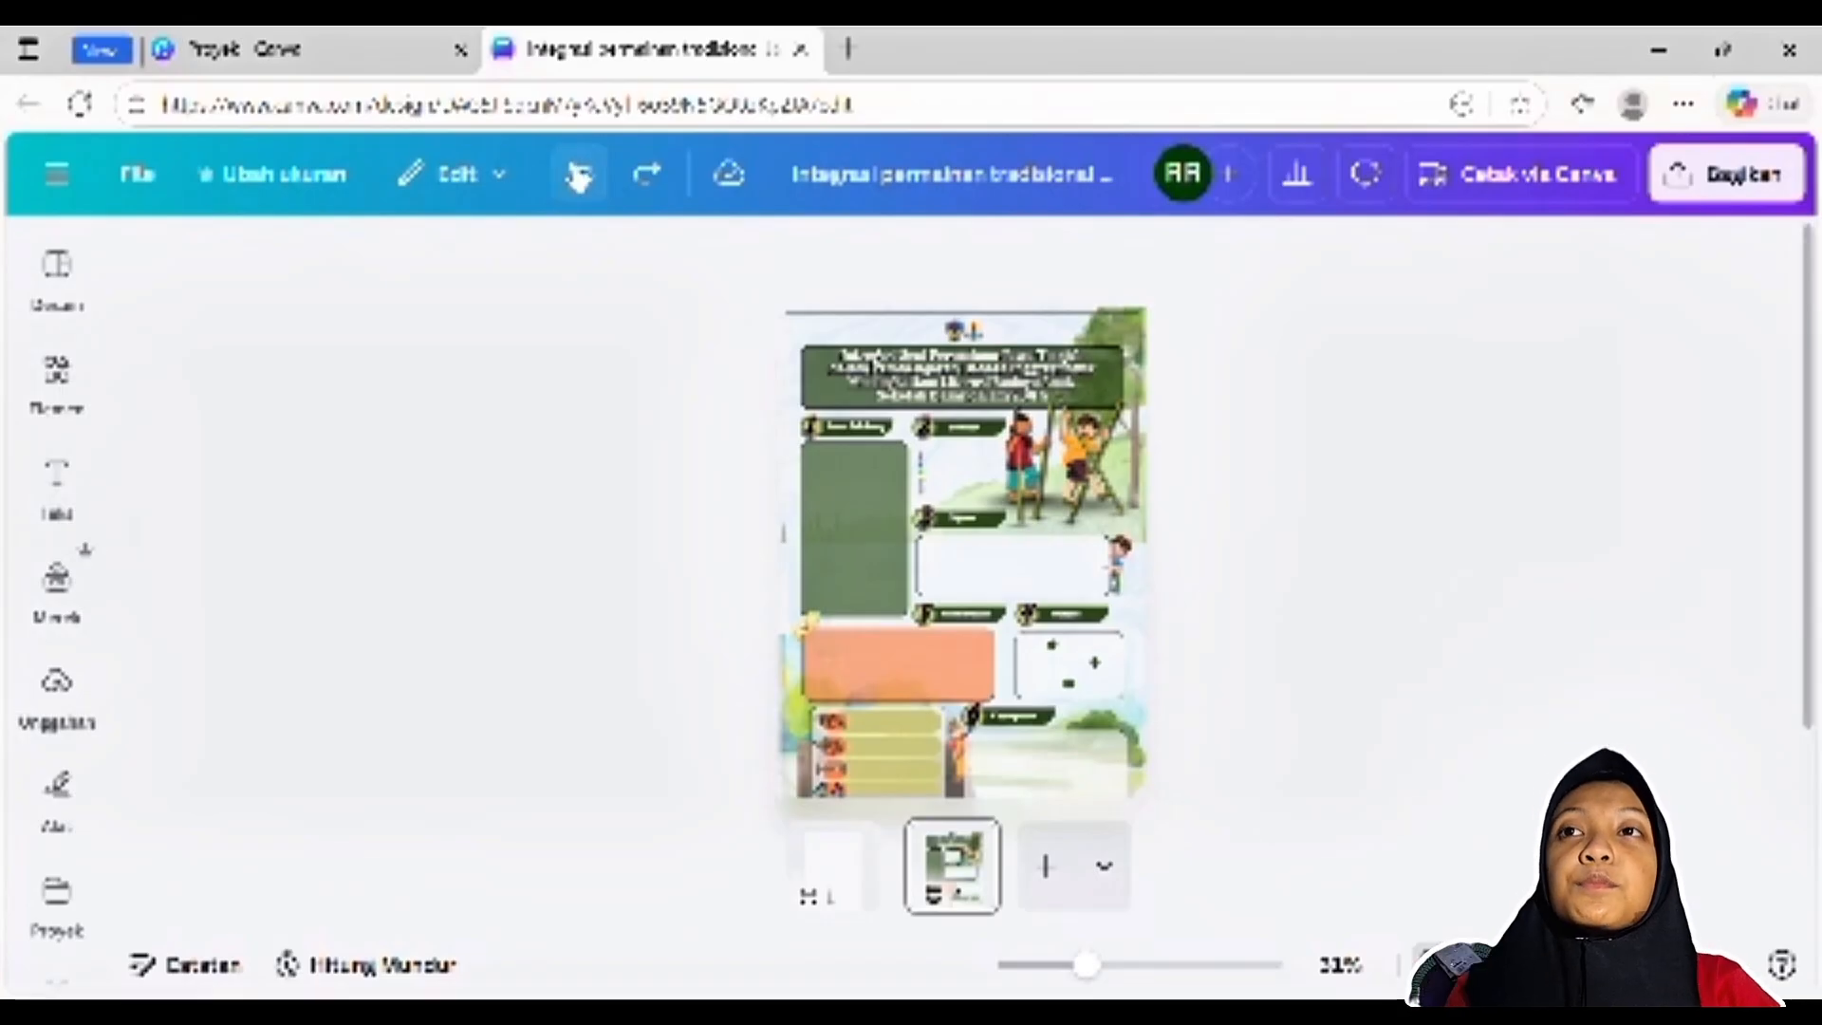
{"action": "left_click", "coordinate": [992, 366]}
{"action": "double_click", "coordinate": [1013, 359]}
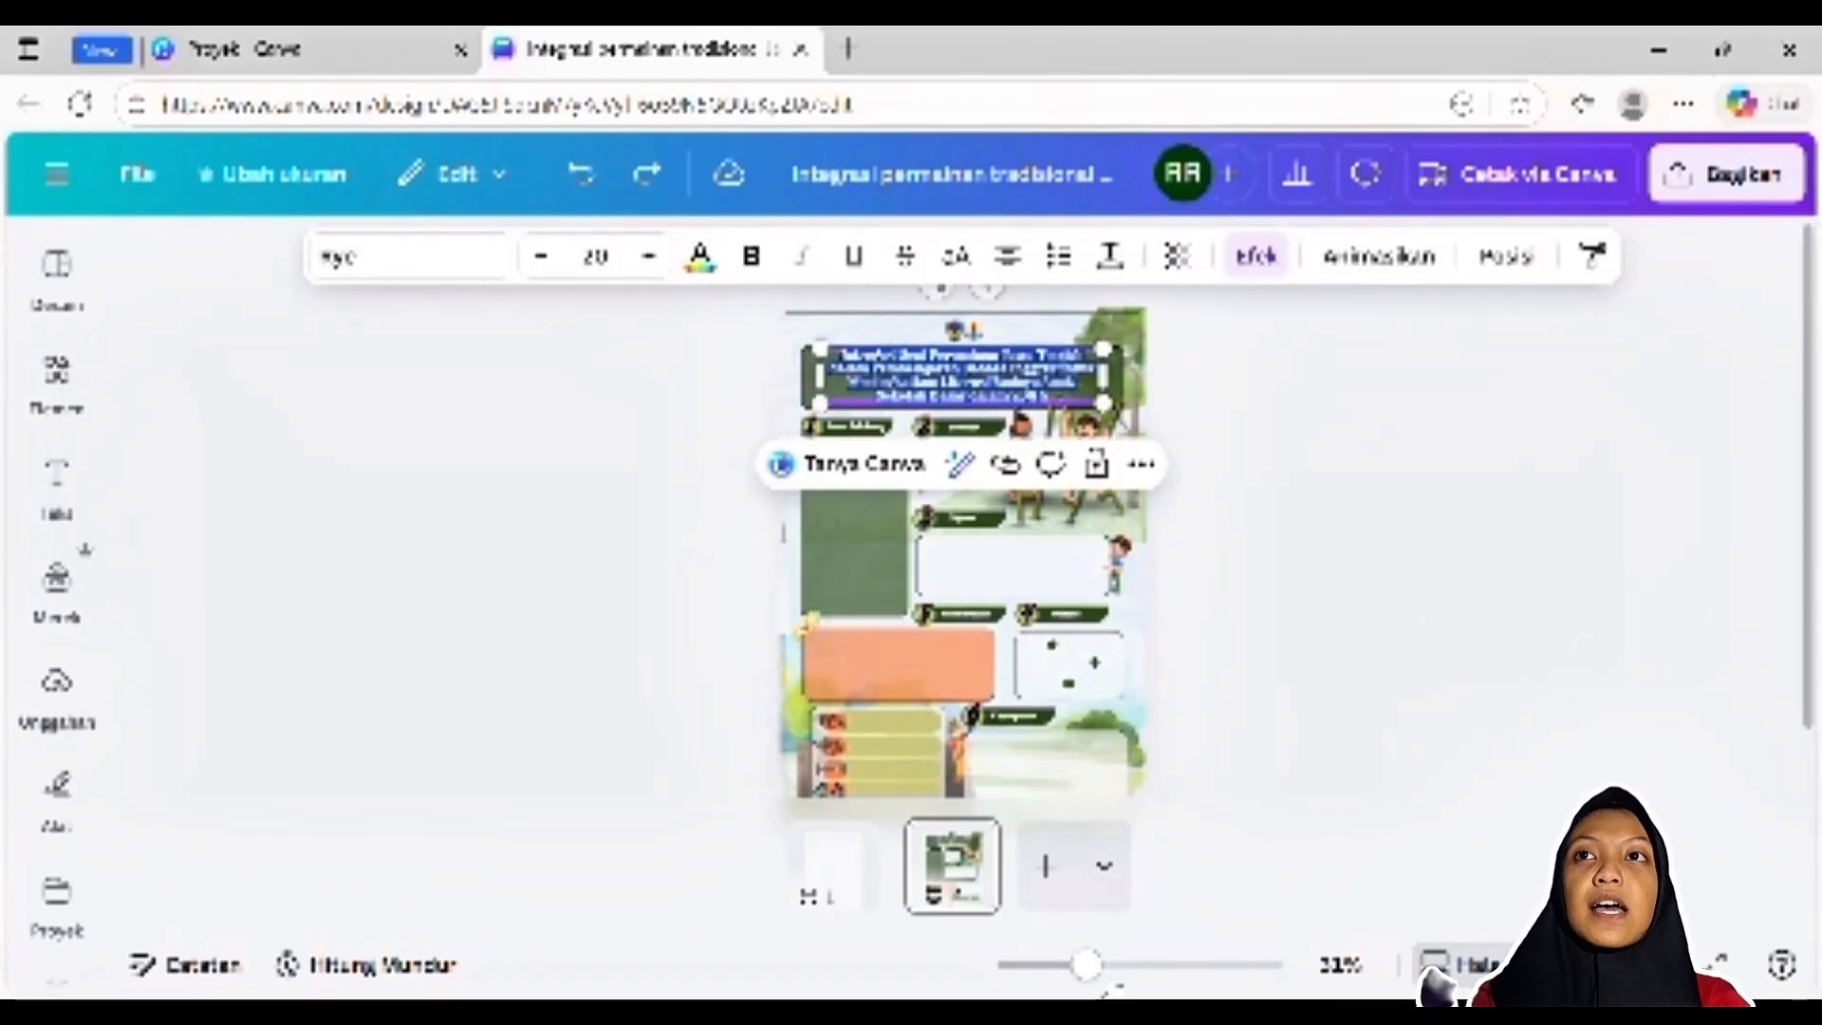
{"action": "left_click_drag", "start_coordinate": [1086, 965], "coordinate": [1104, 969]}
{"action": "scroll", "coordinate": [1313, 702], "scroll_direction": "up", "scroll_amount": 1}
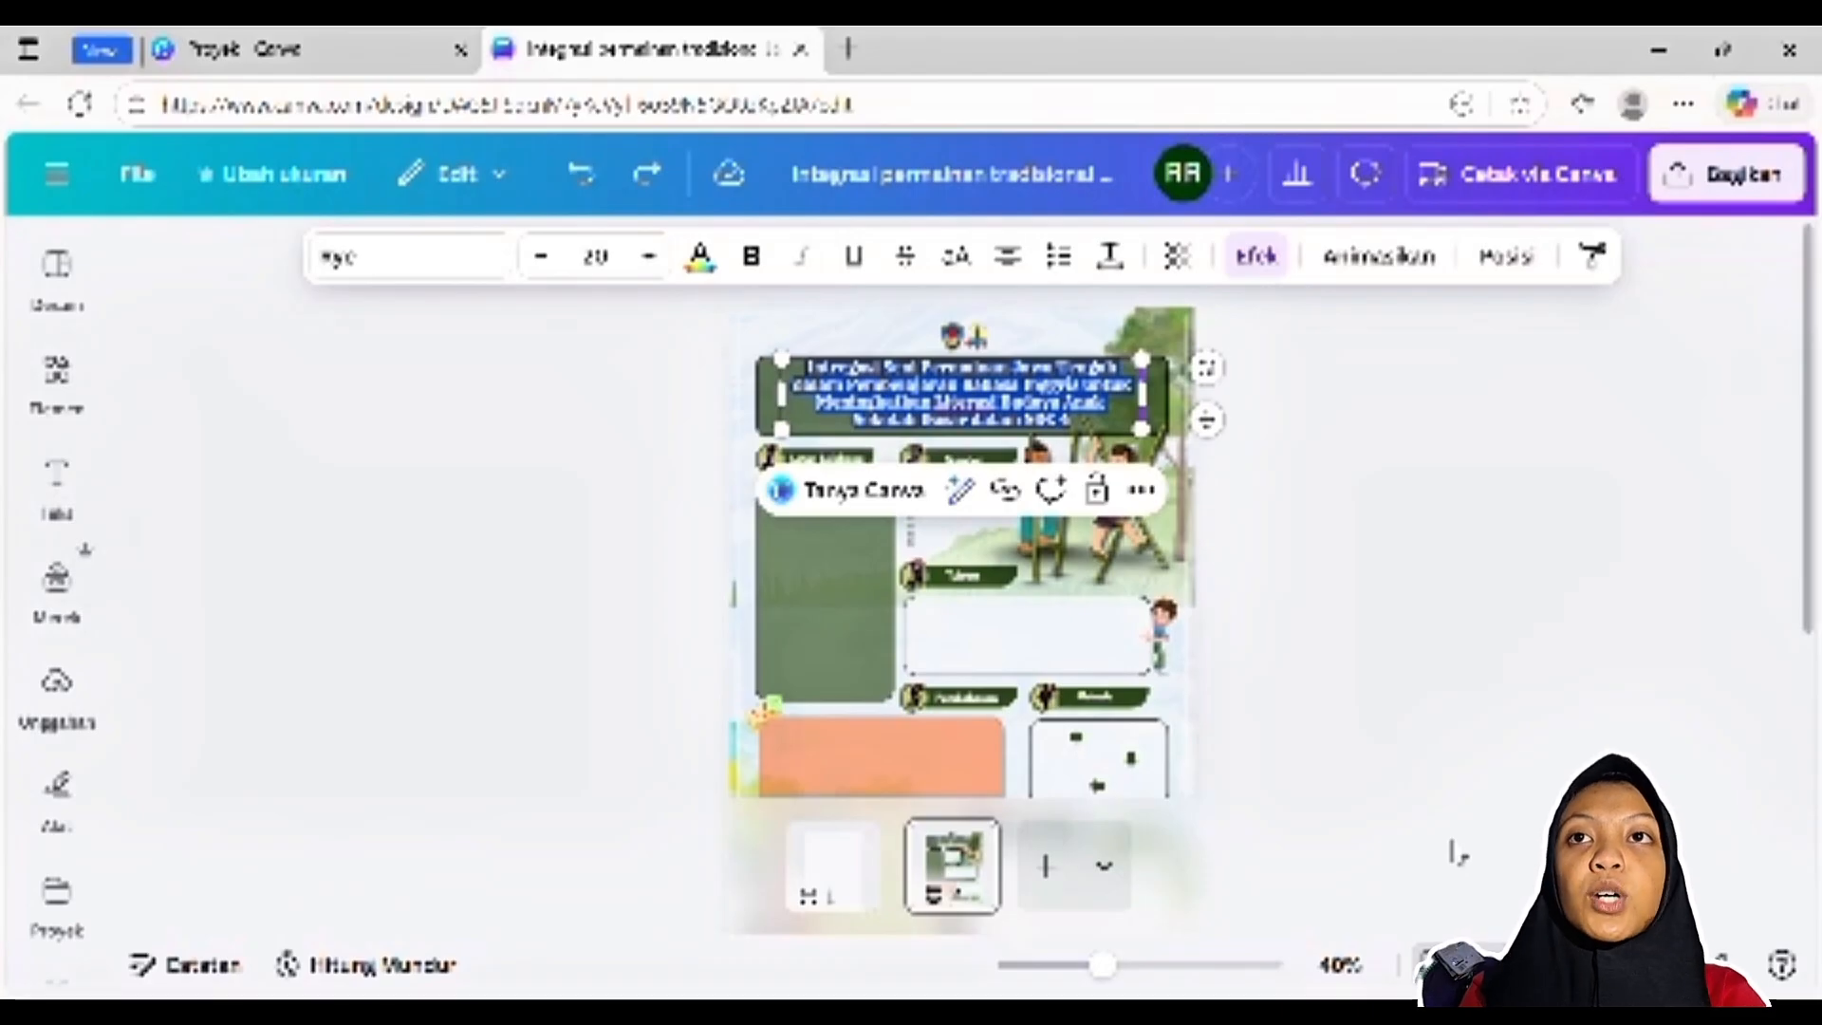
{"action": "left_click", "coordinate": [651, 516]}
Undo the removal of the paragraph in the green Latar Belakang box and enlarge the page view
{"action": "scroll", "coordinate": [1347, 458], "scroll_direction": "down", "scroll_amount": 2}
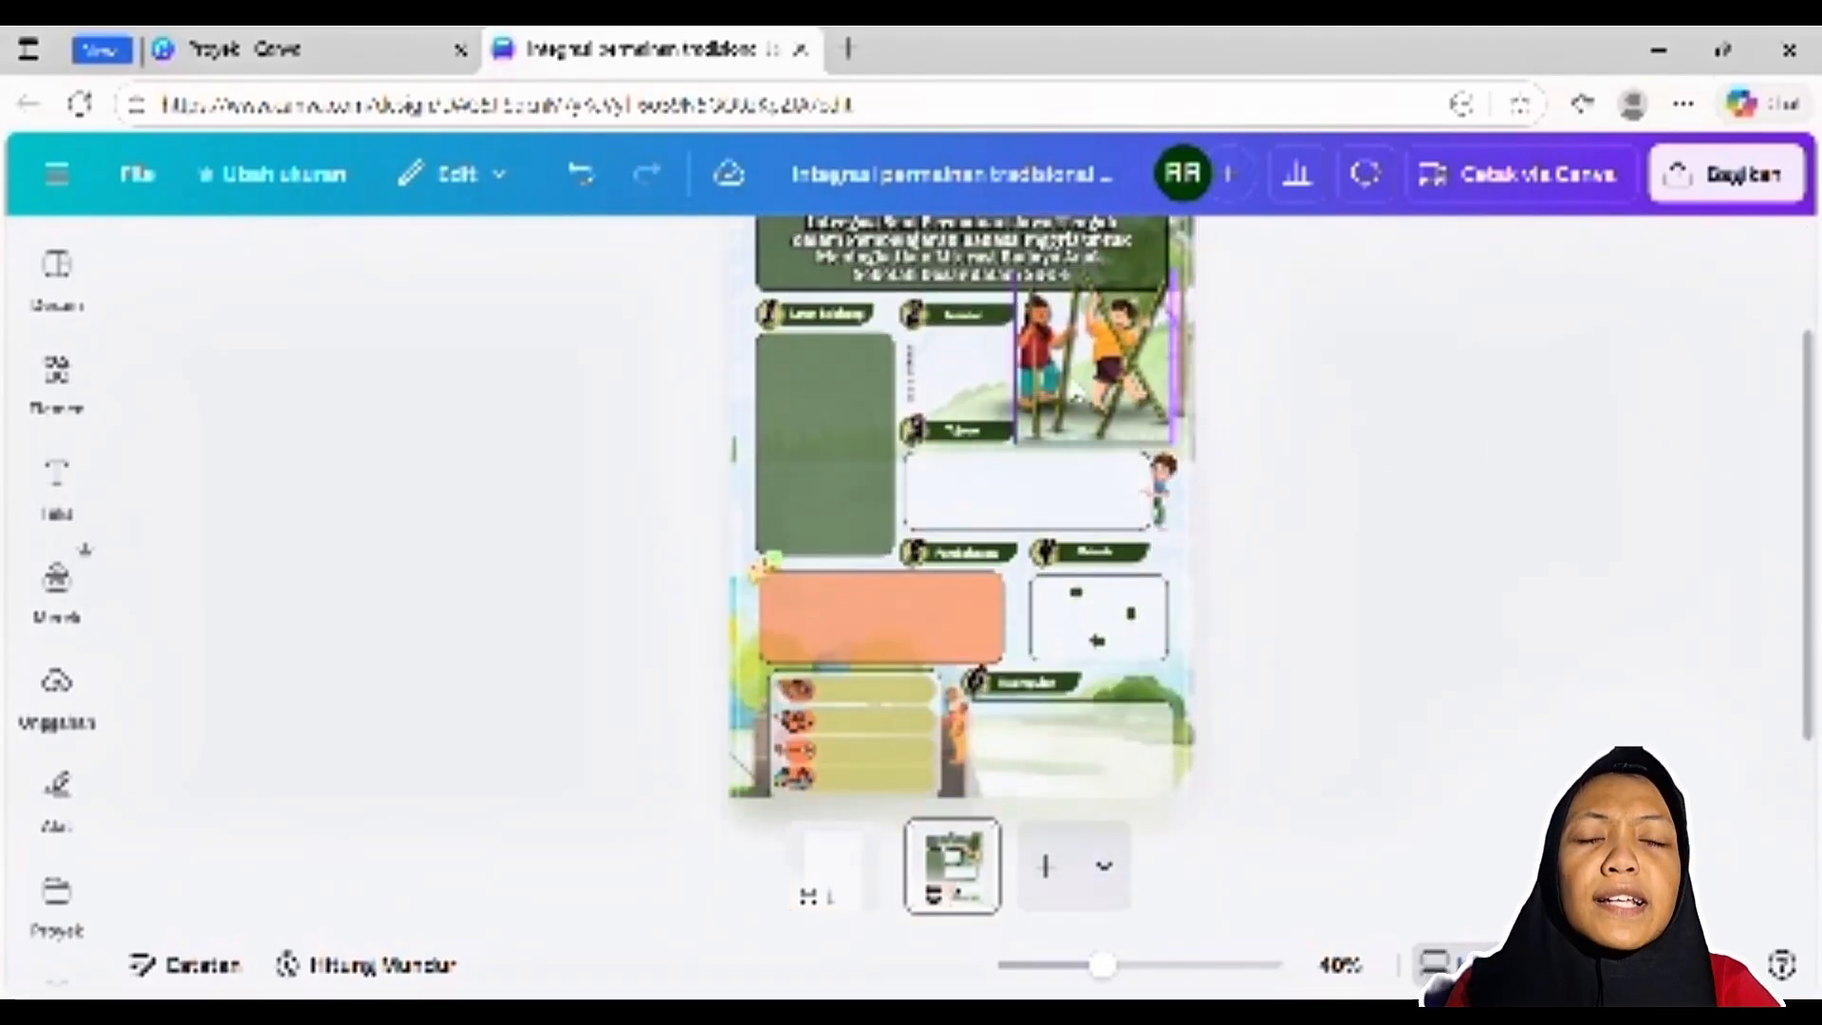
{"action": "left_click", "coordinate": [809, 411]}
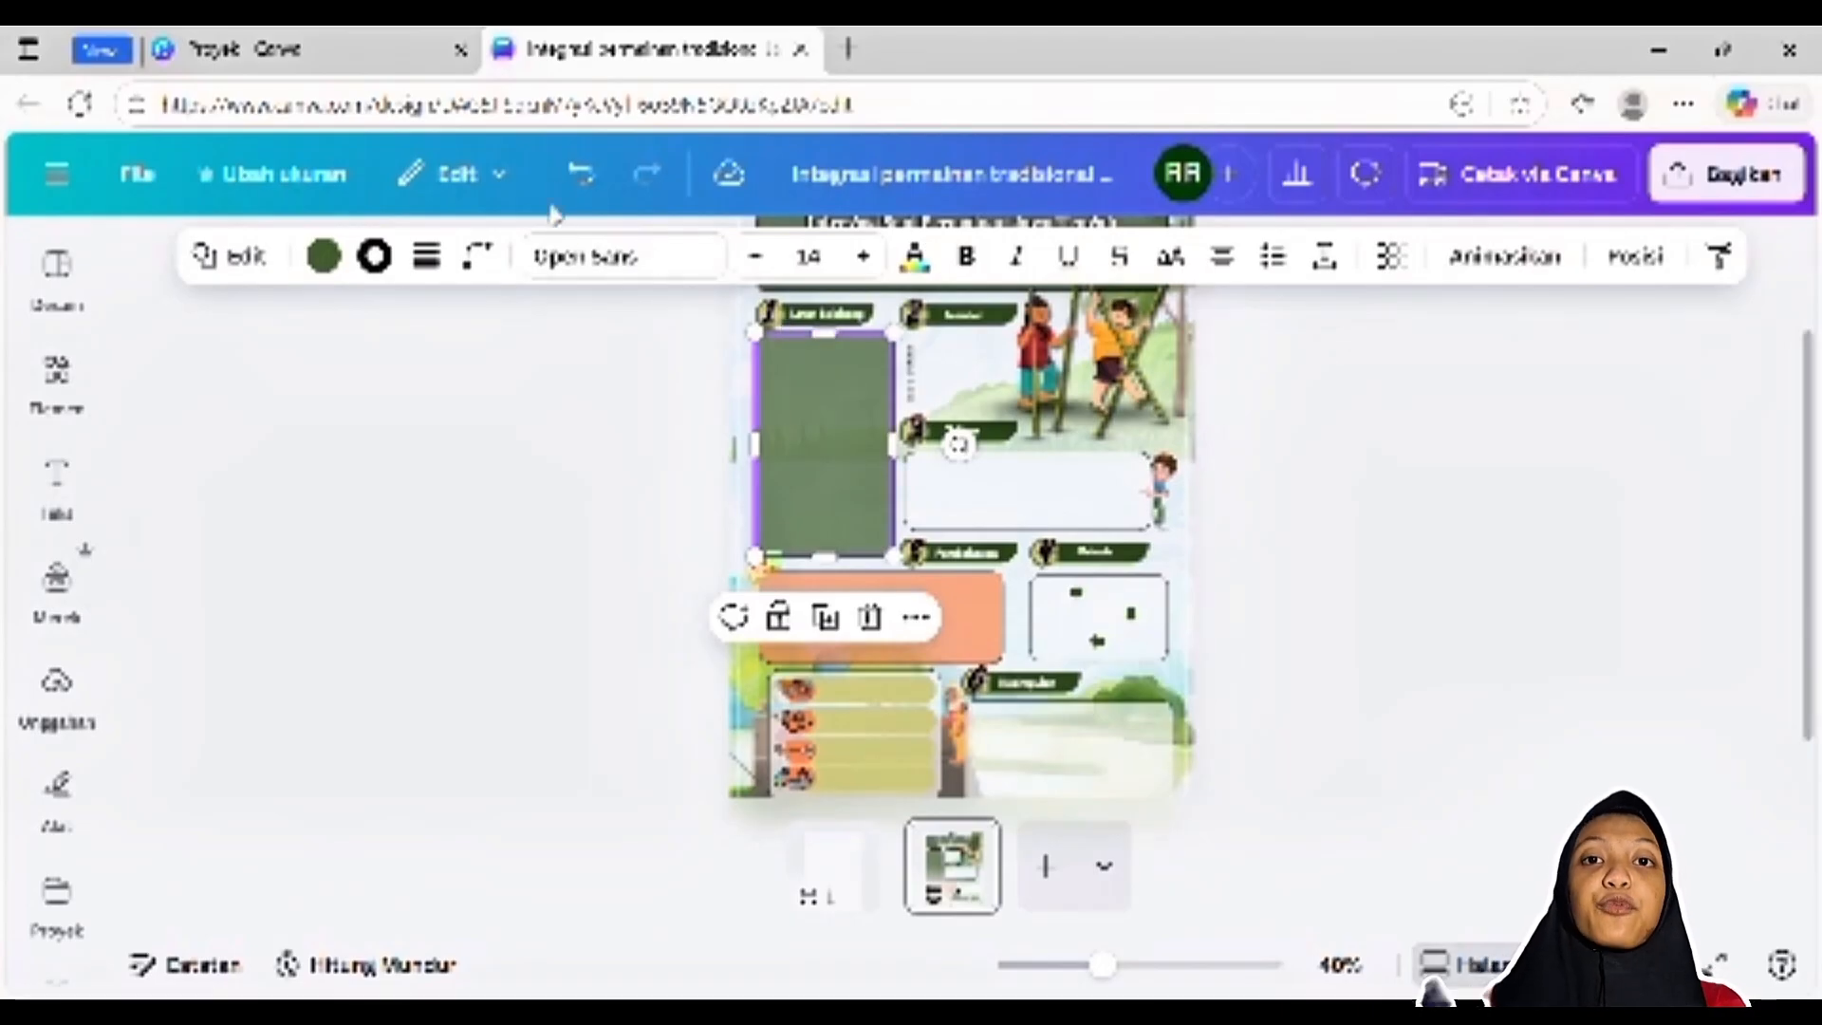
{"action": "left_click", "coordinate": [576, 174]}
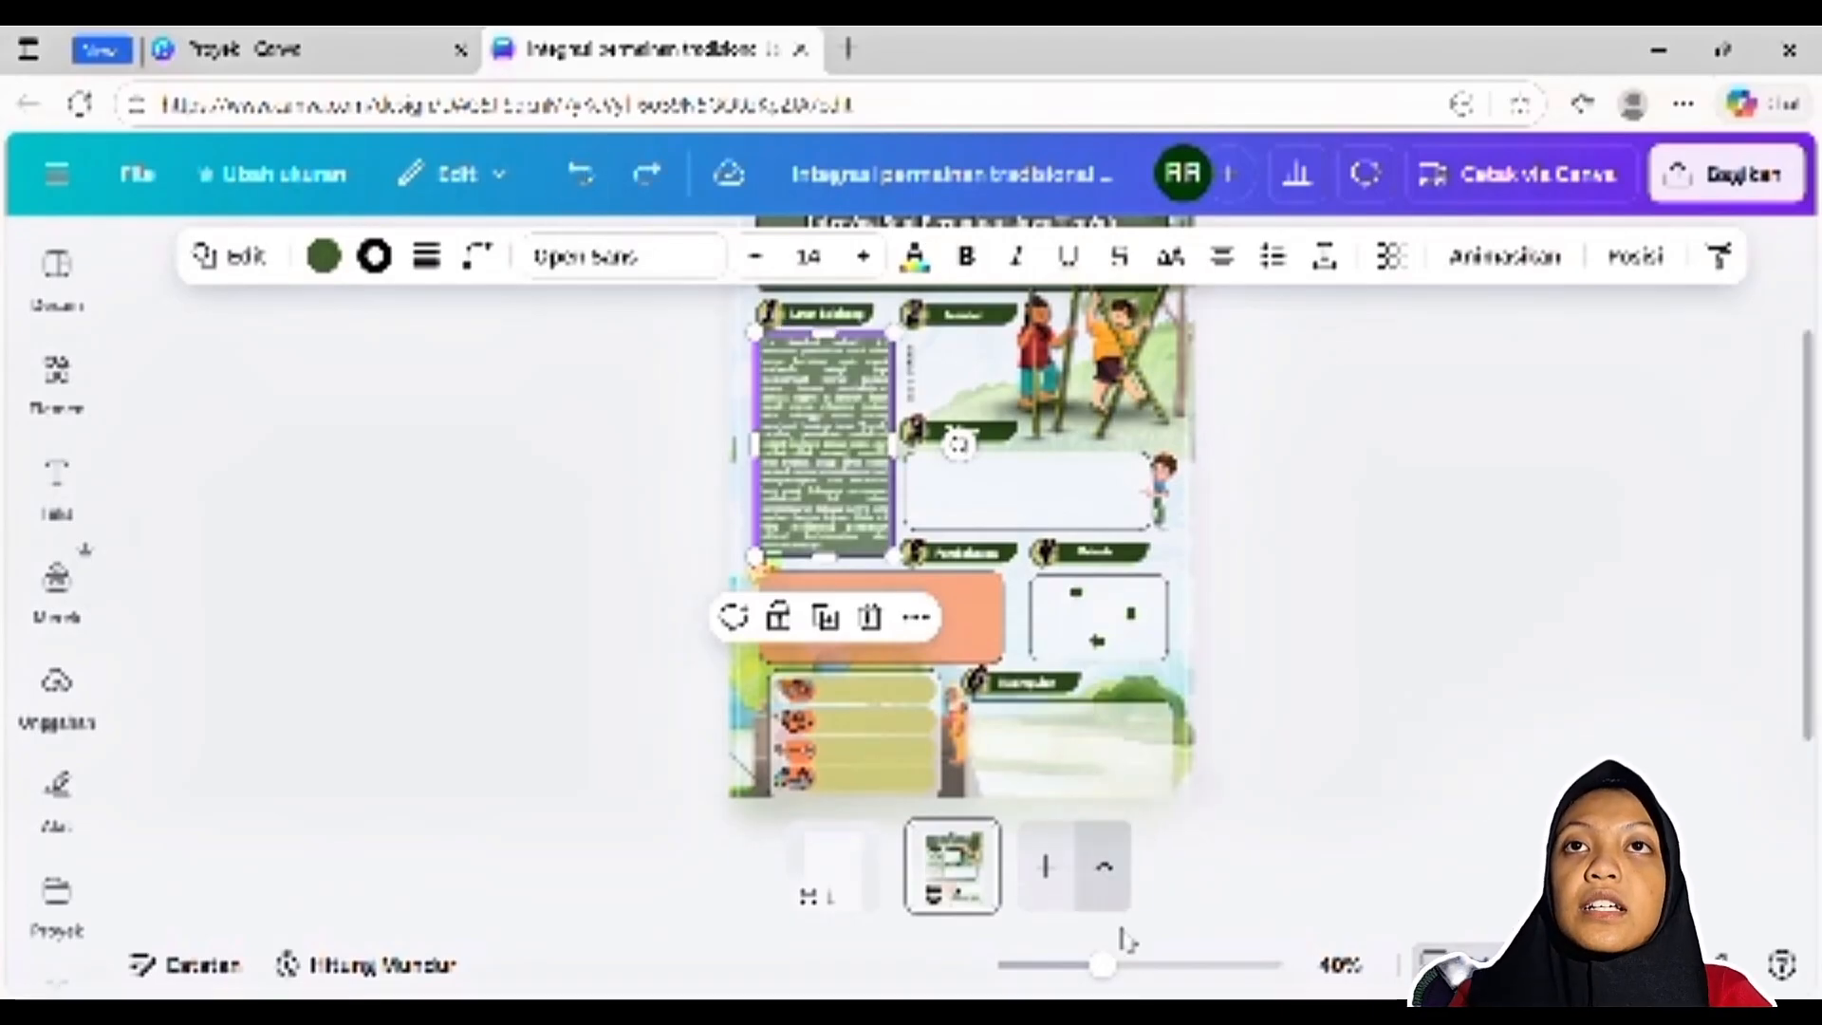
{"action": "left_click_drag", "start_coordinate": [1101, 965], "coordinate": [1115, 969]}
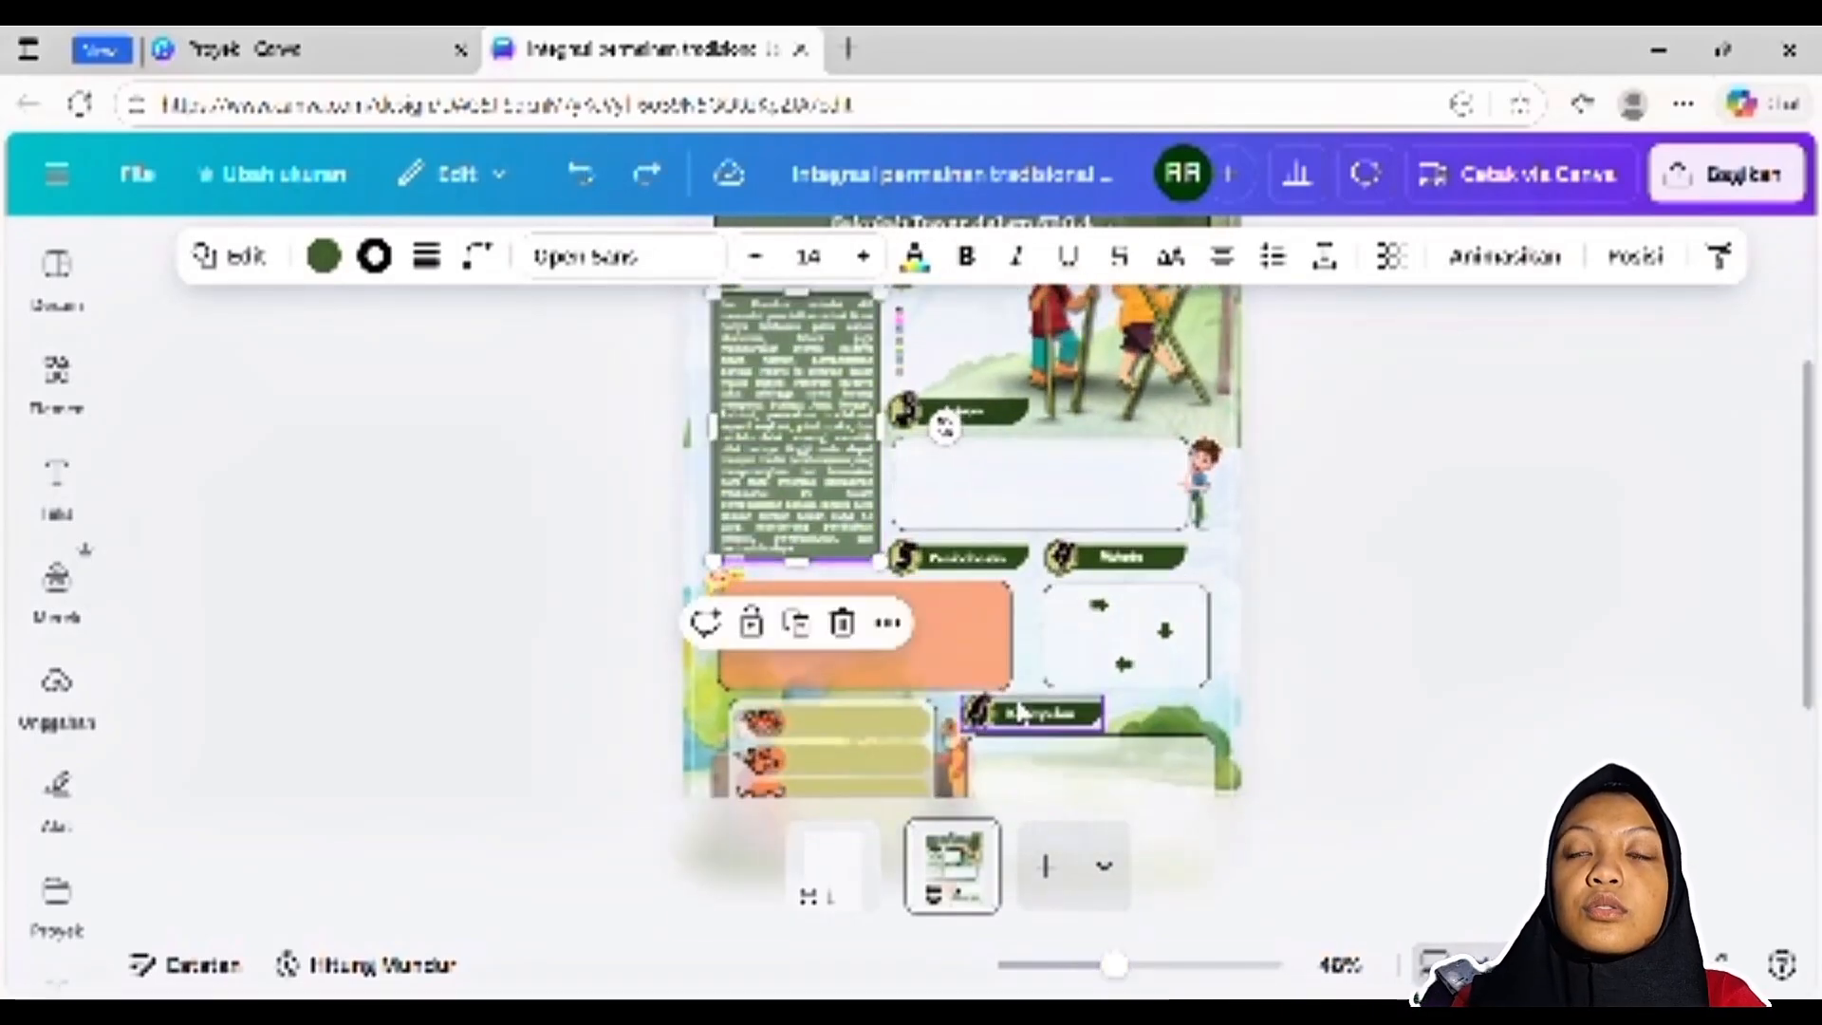
{"action": "scroll", "coordinate": [1017, 688], "scroll_direction": "up", "scroll_amount": 2}
{"action": "left_click", "coordinate": [1465, 574]}
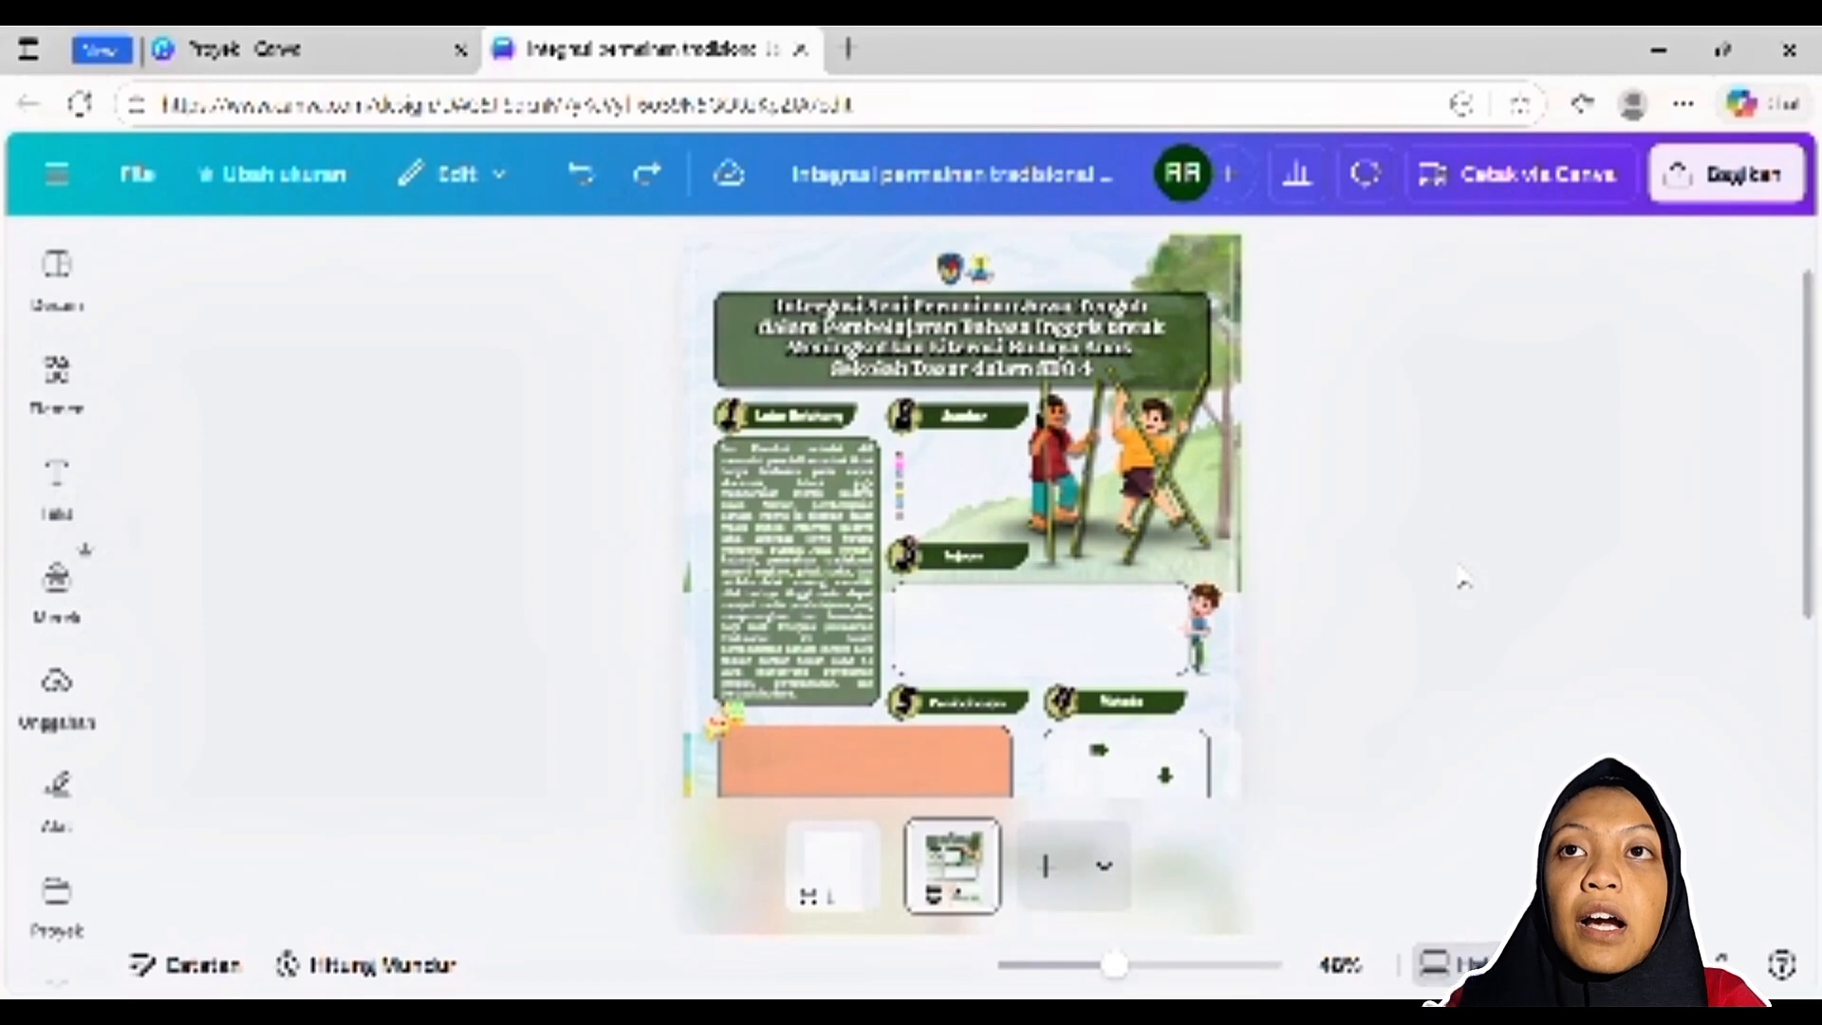
Select the entire Latar Belakang paragraph to examine its font, size and bold formatting
{"action": "left_click", "coordinate": [799, 567]}
{"action": "left_click", "coordinate": [799, 566]}
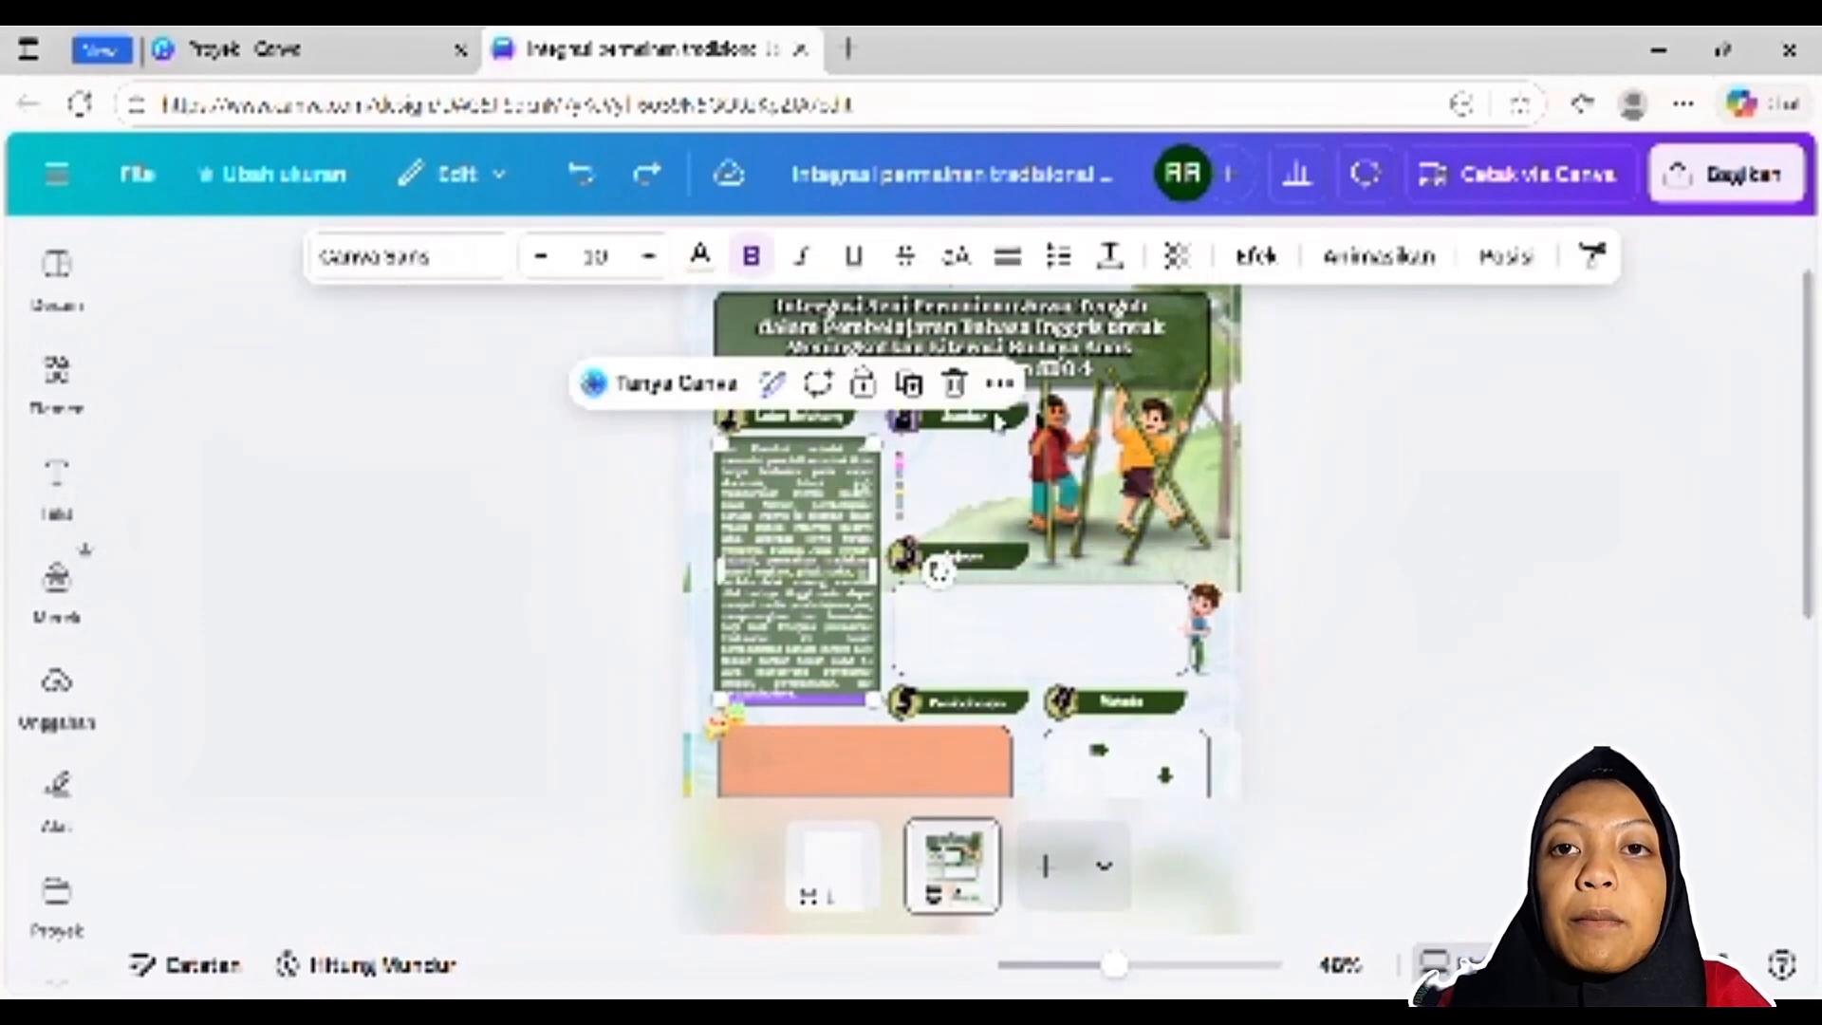
{"action": "double_click", "coordinate": [781, 495]}
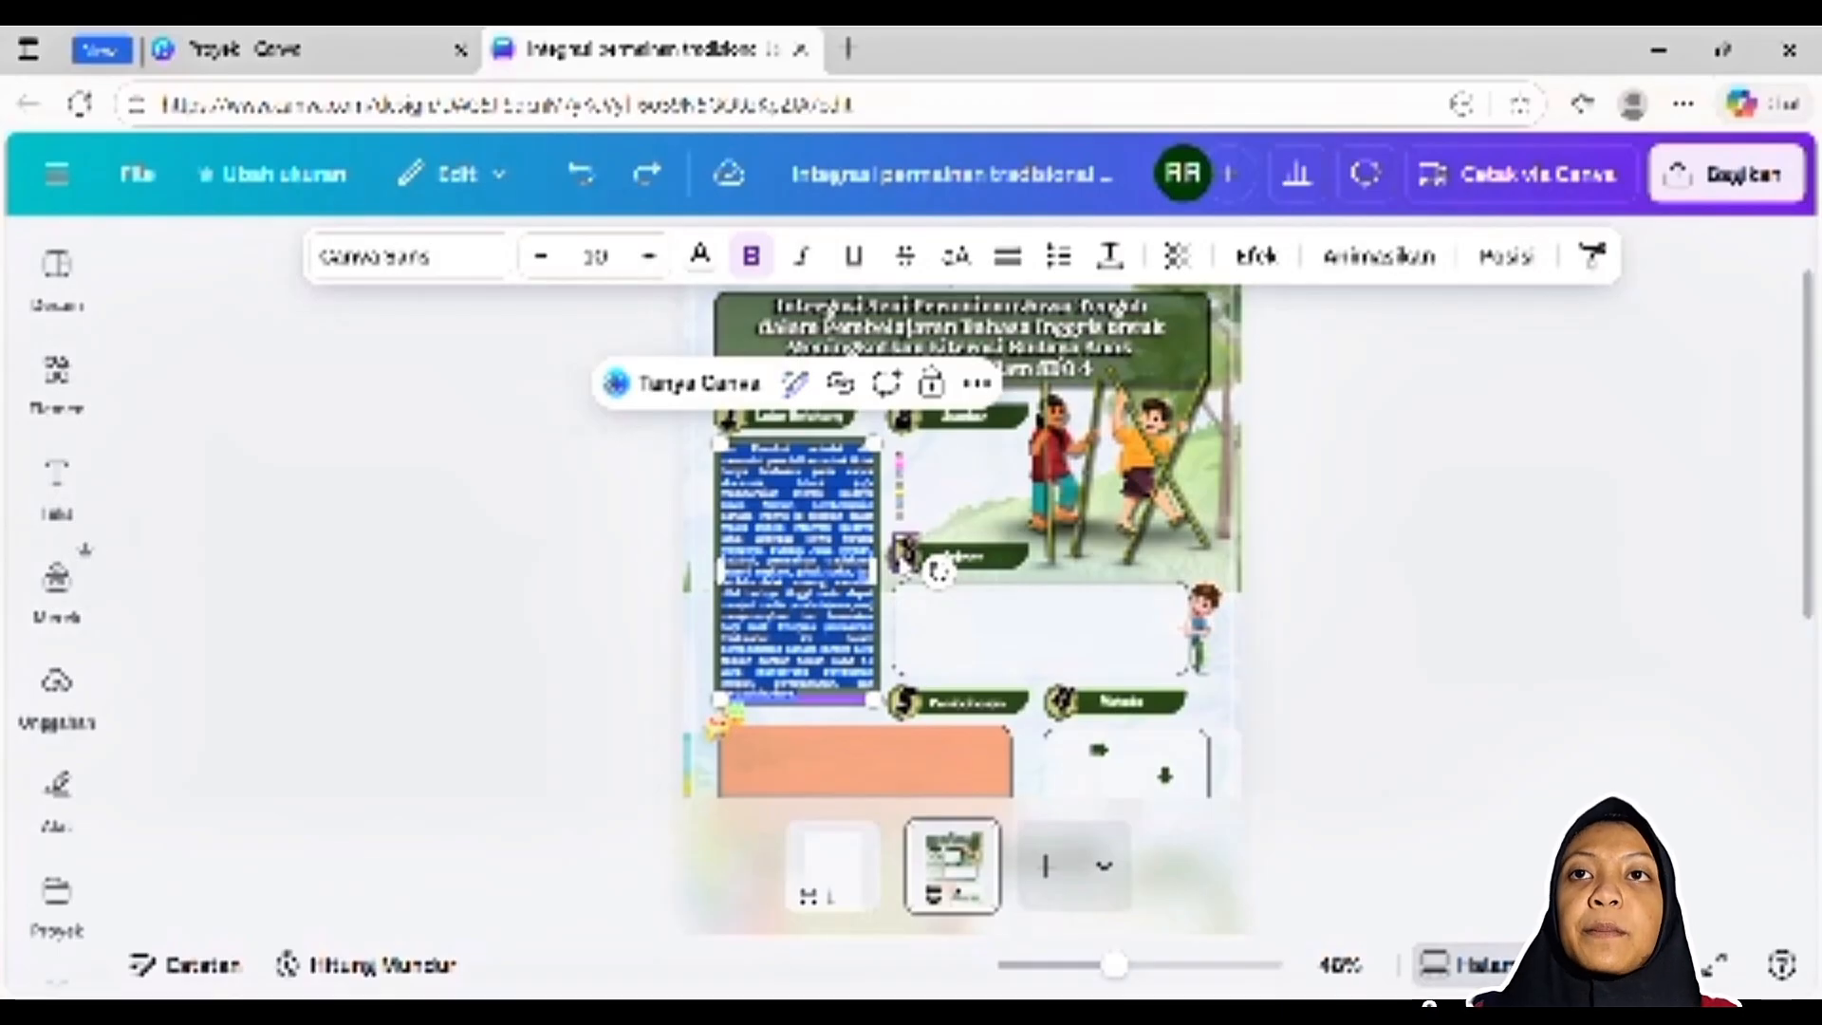
{"action": "left_click", "coordinate": [1366, 447]}
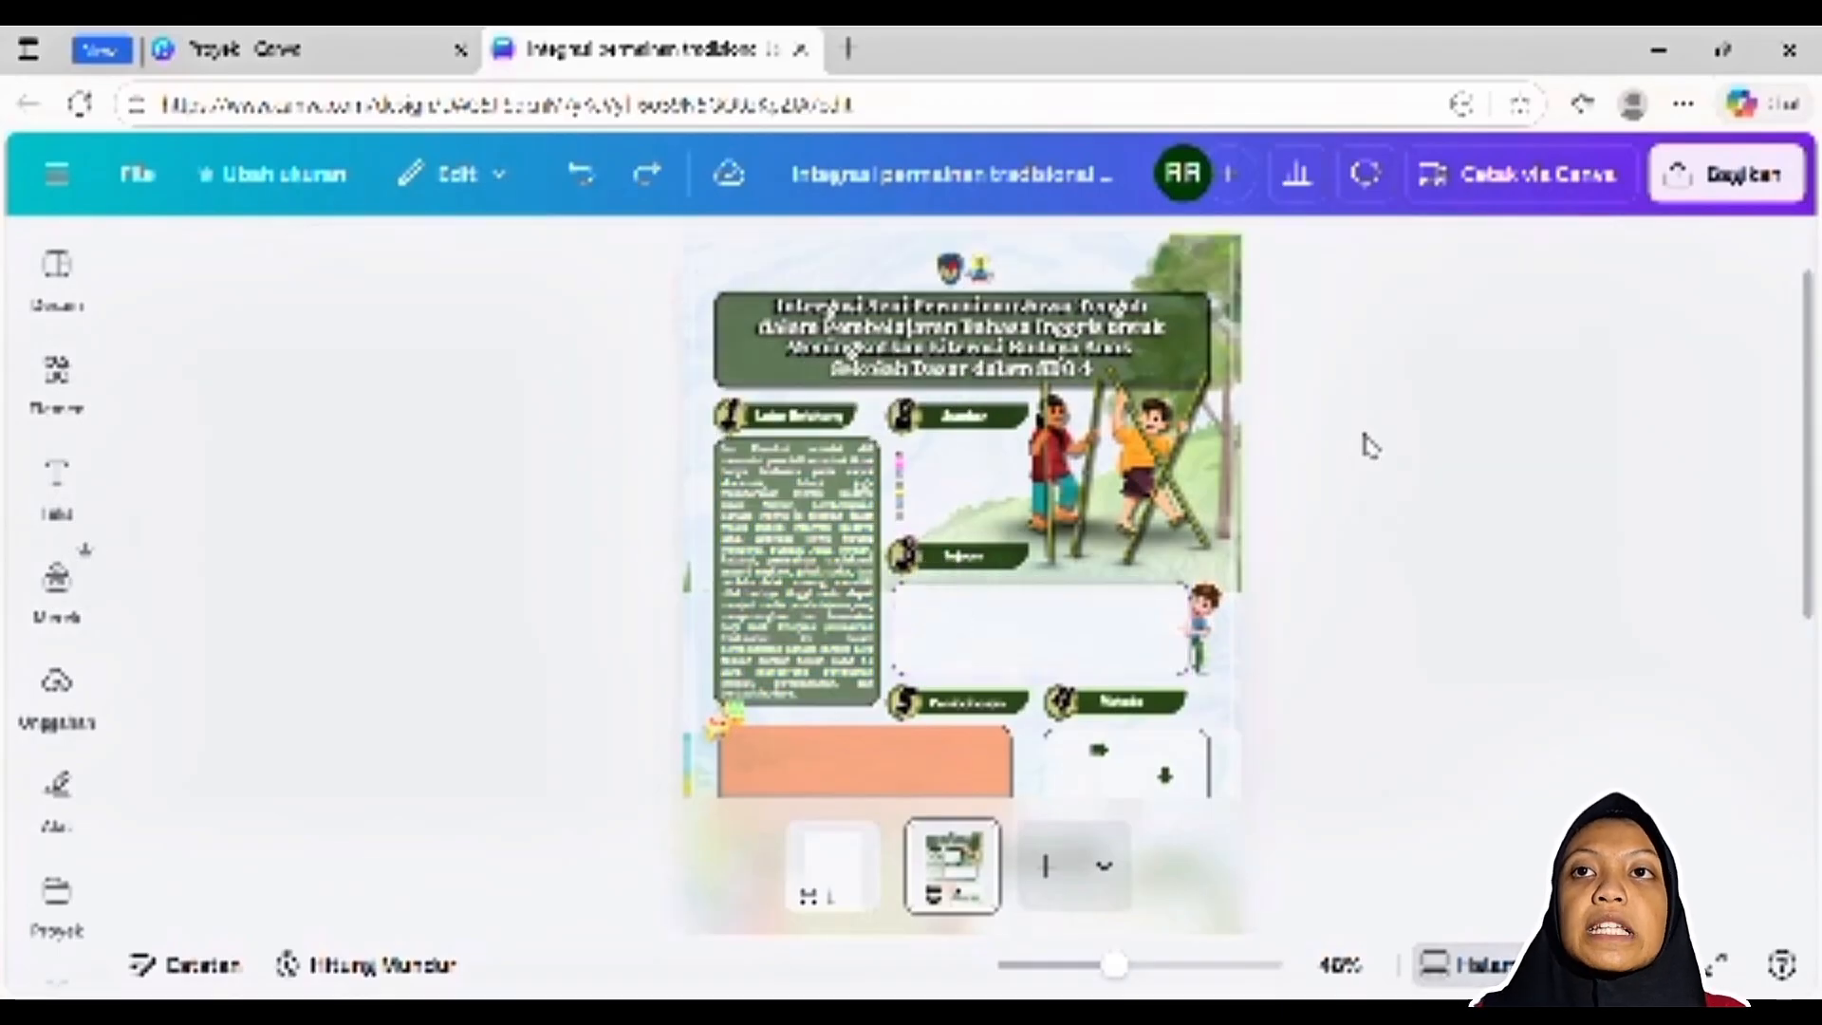
Undo the removal of the QR code under the Sumber heading
{"action": "left_click", "coordinate": [964, 427]}
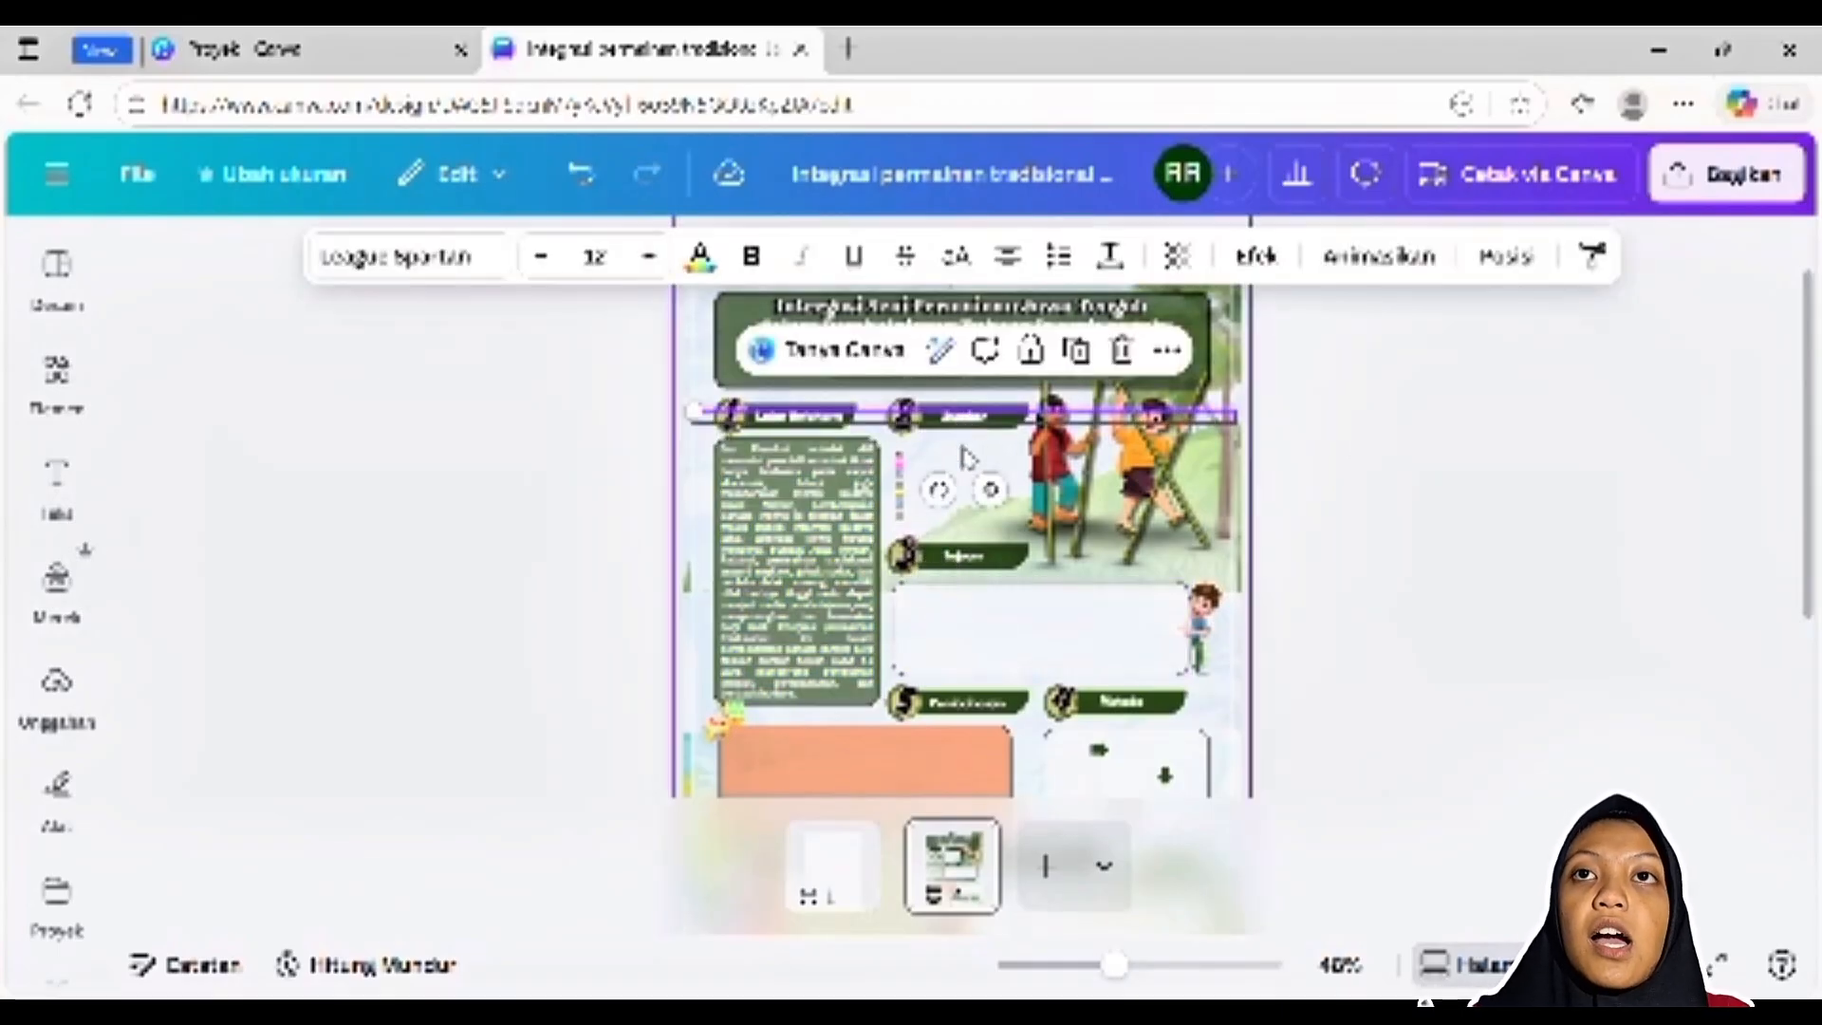
{"action": "left_click", "coordinate": [576, 177]}
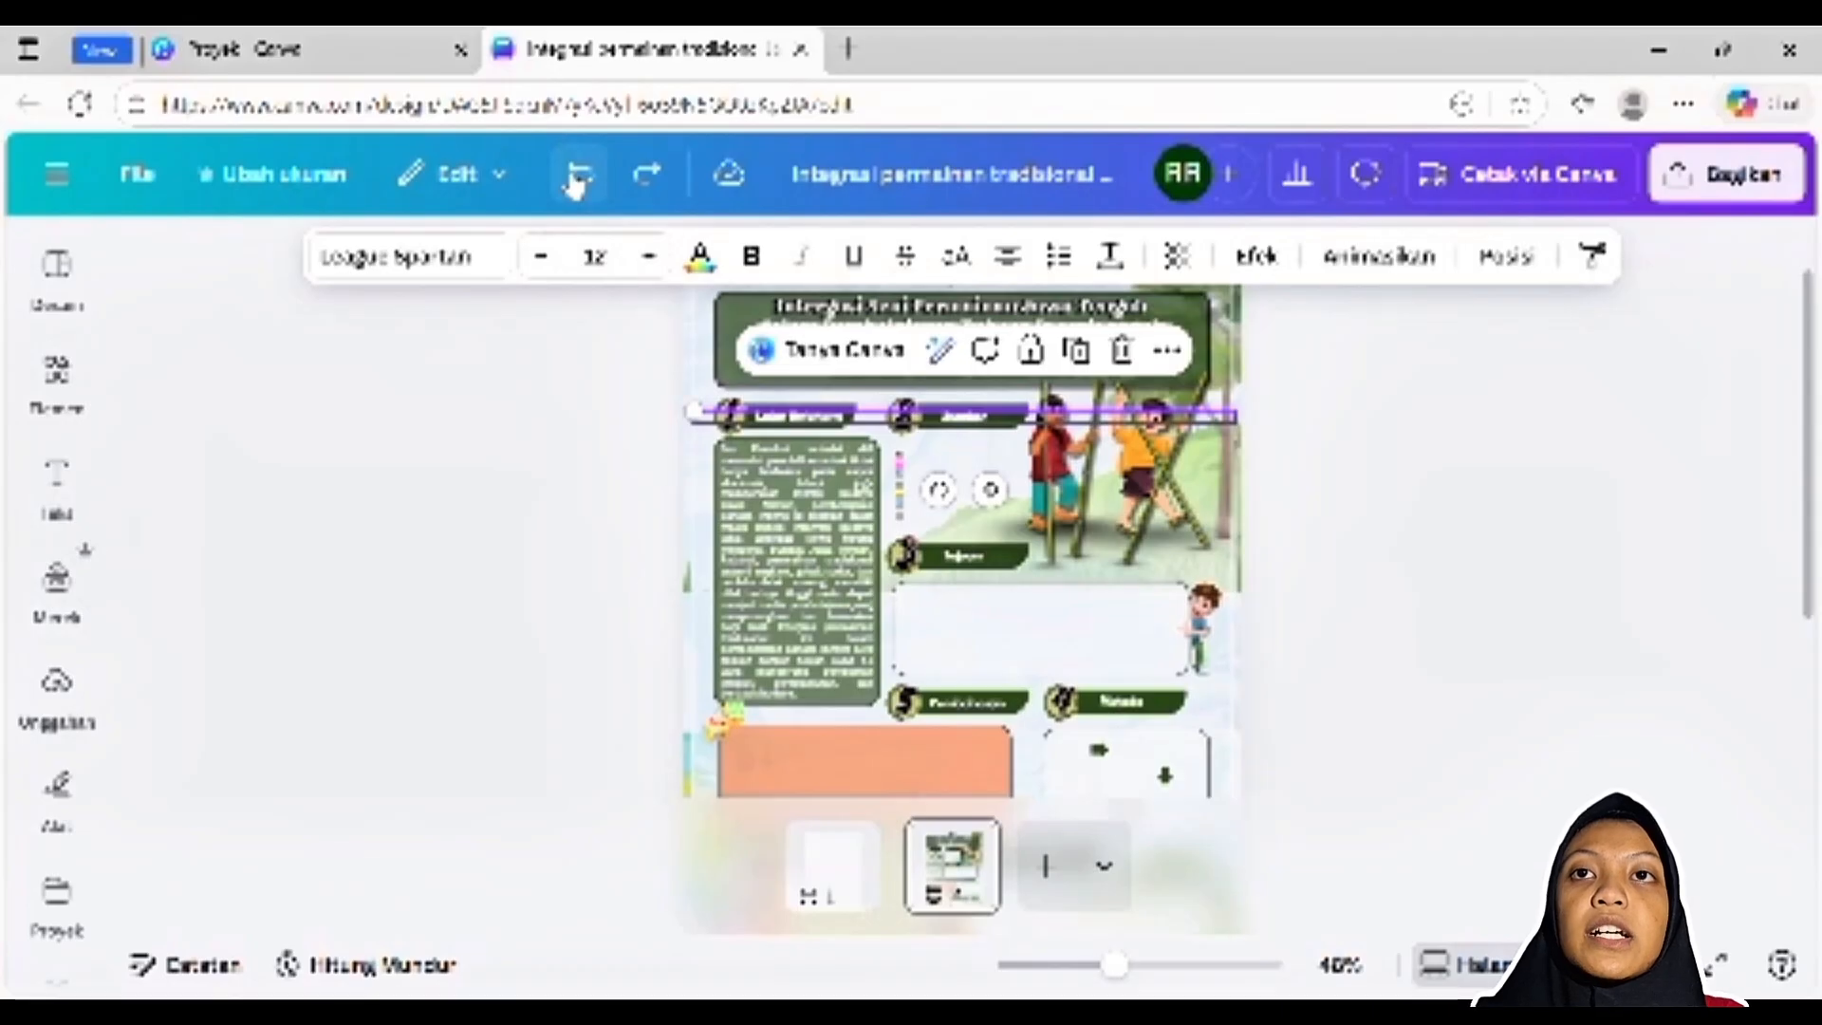
{"action": "left_click", "coordinate": [1475, 536]}
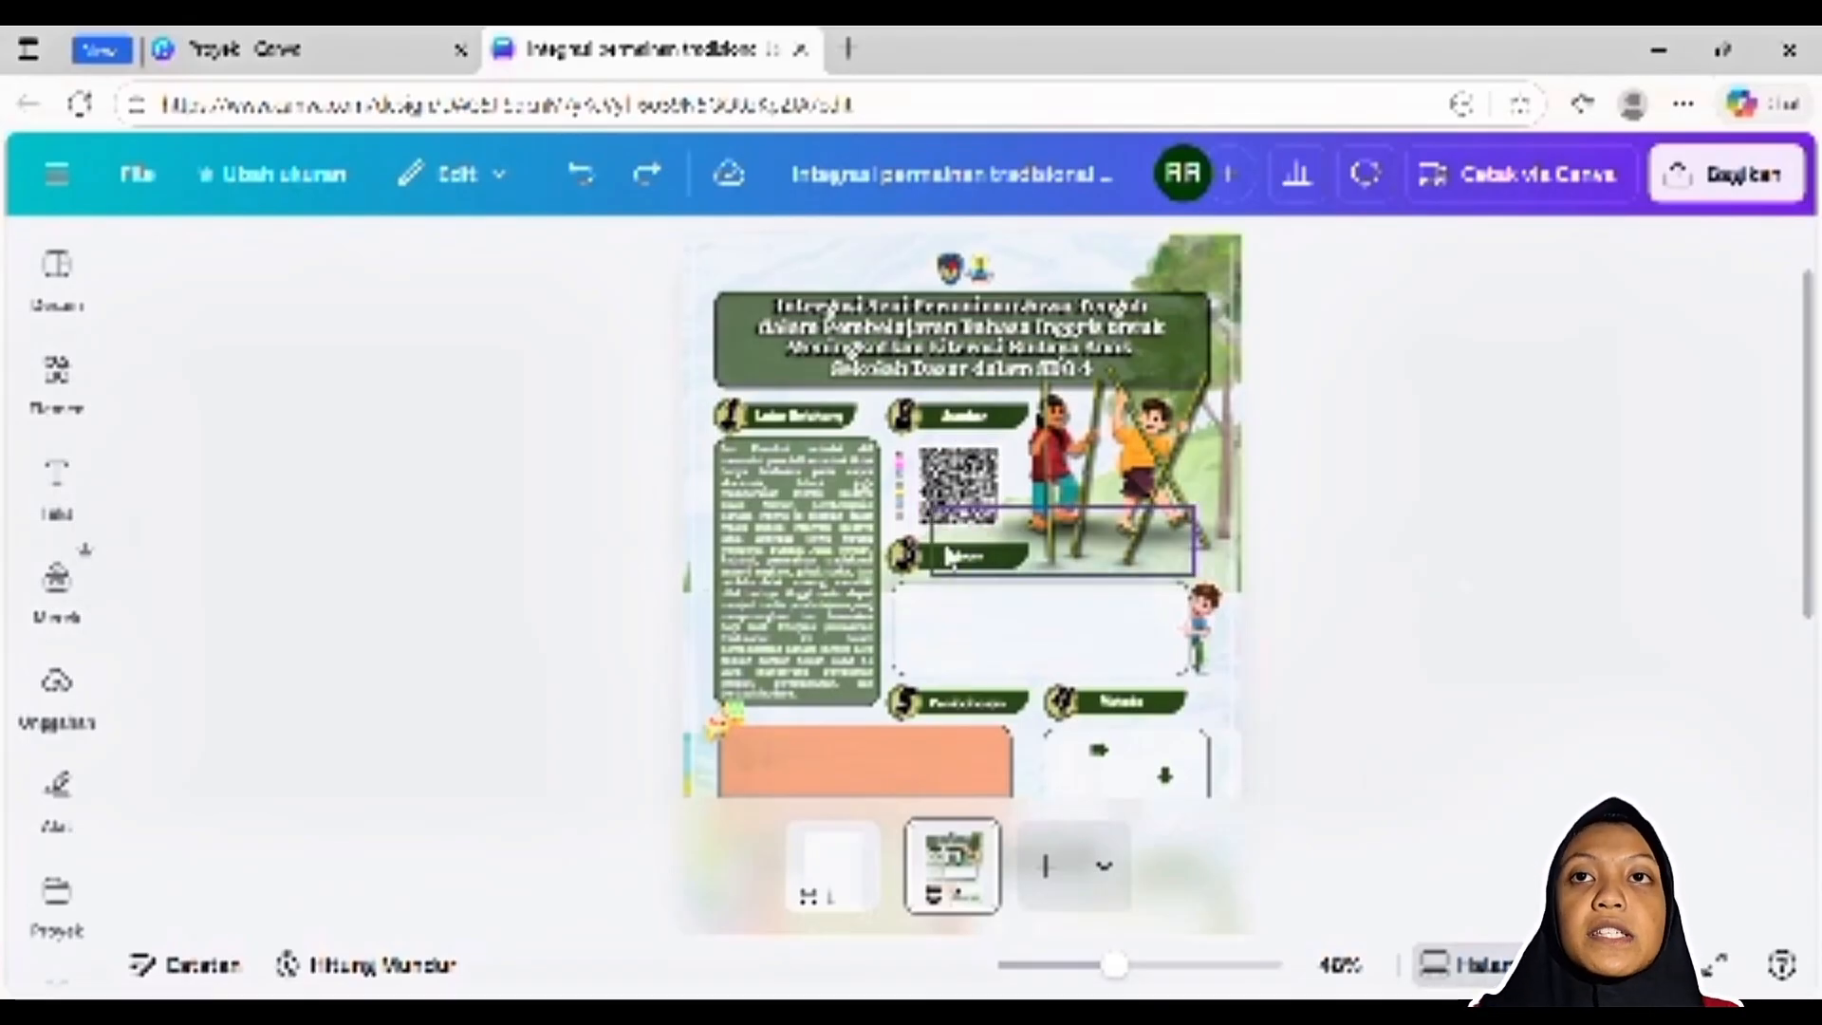
Undo the removal of the Tujuan paragraph and select its full text to inspect it at 80% zoom
{"action": "left_click", "coordinate": [934, 536]}
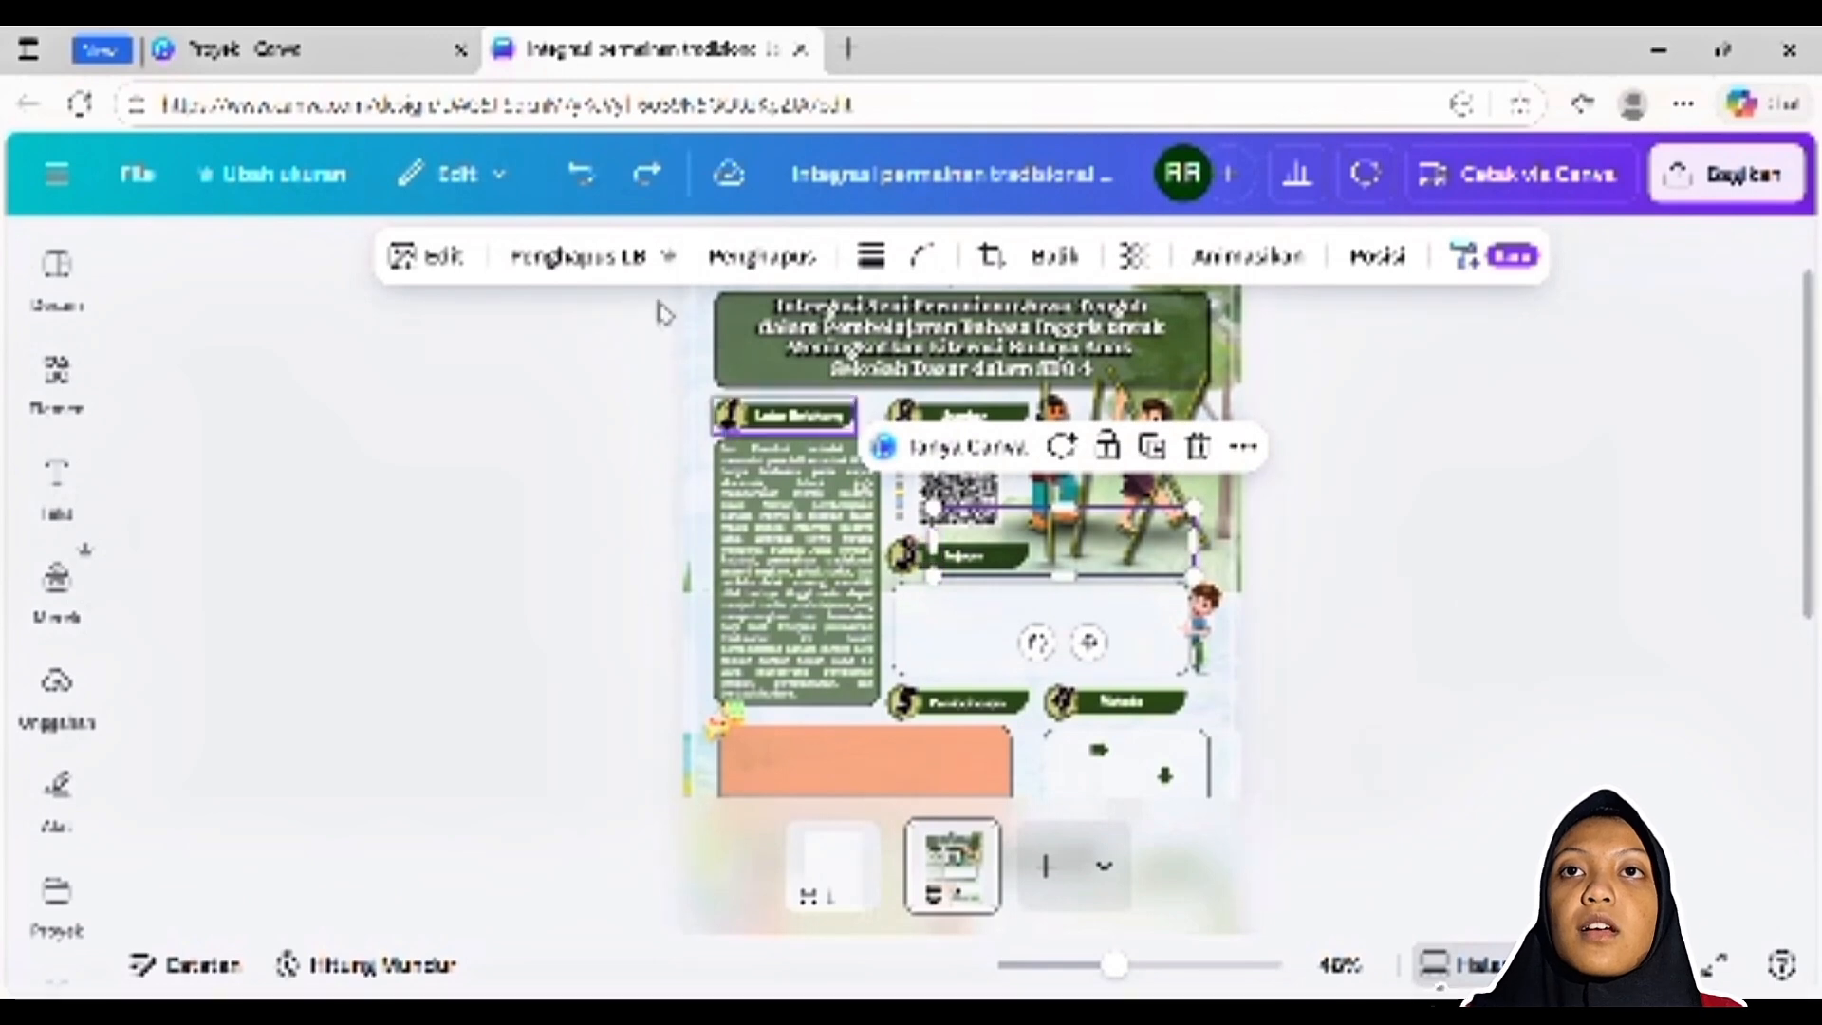
{"action": "left_click", "coordinate": [585, 182]}
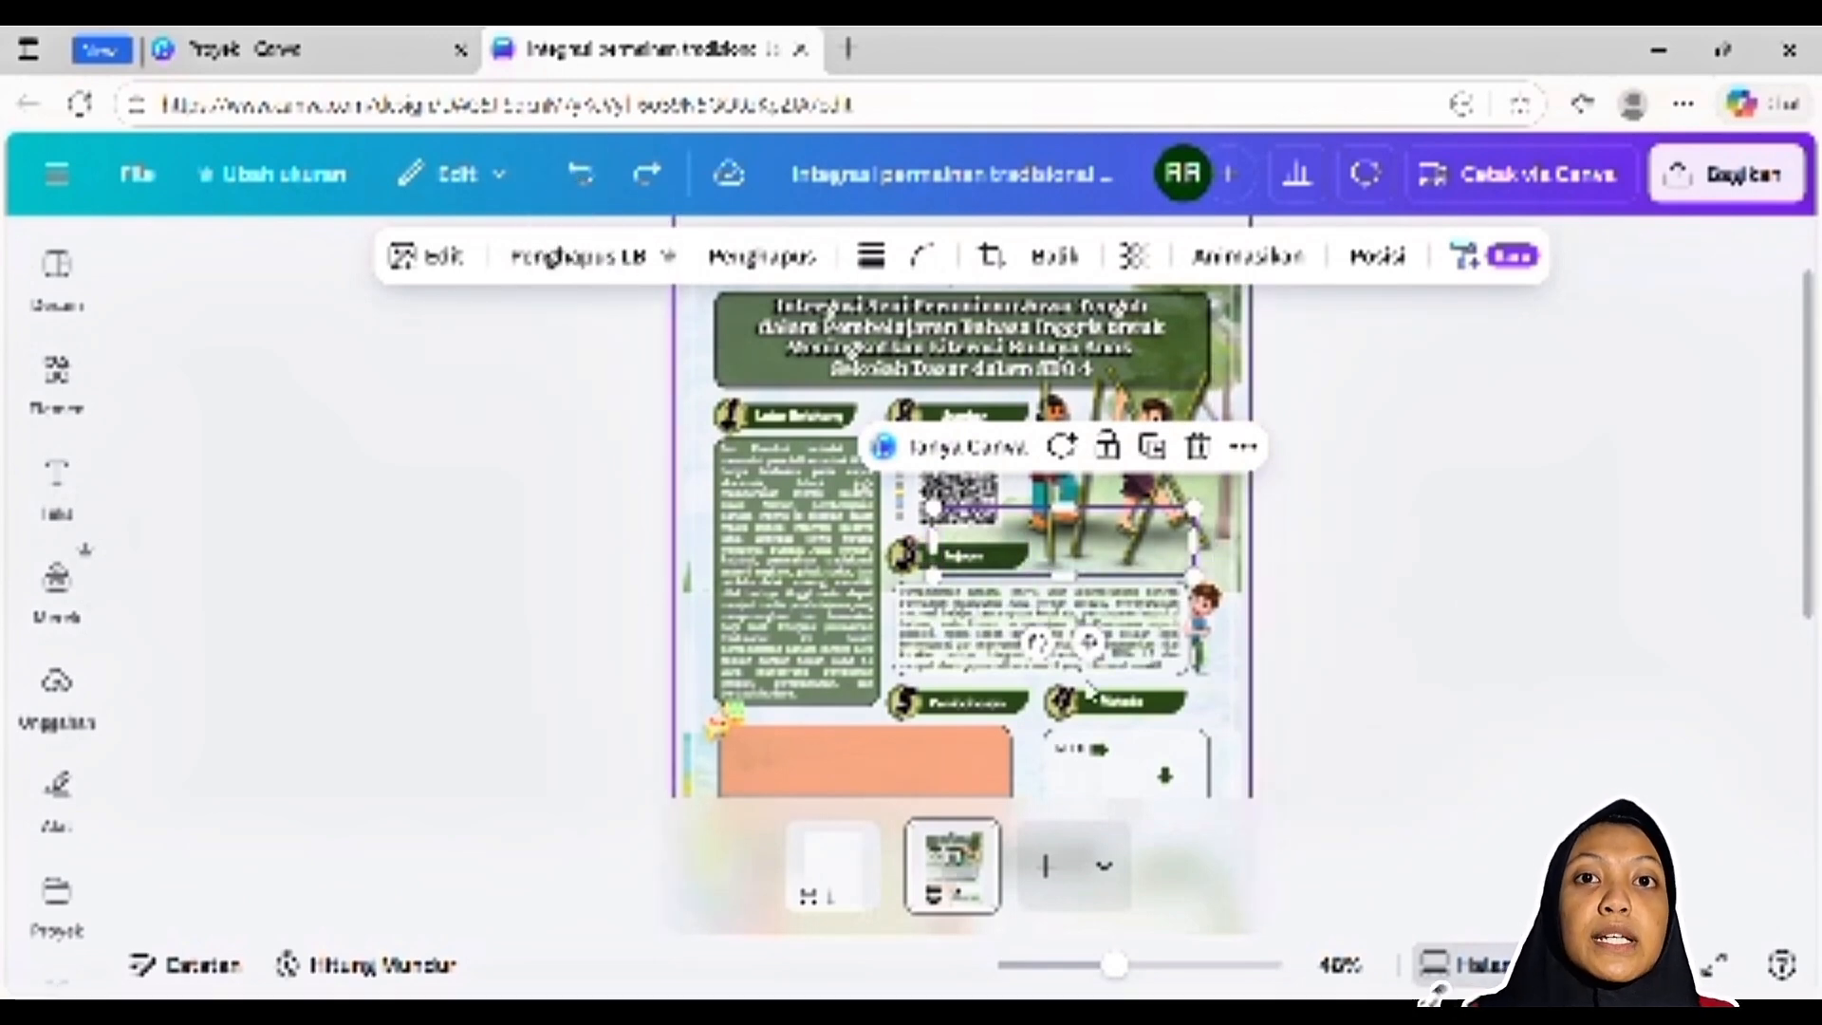
{"action": "left_click", "coordinate": [957, 617]}
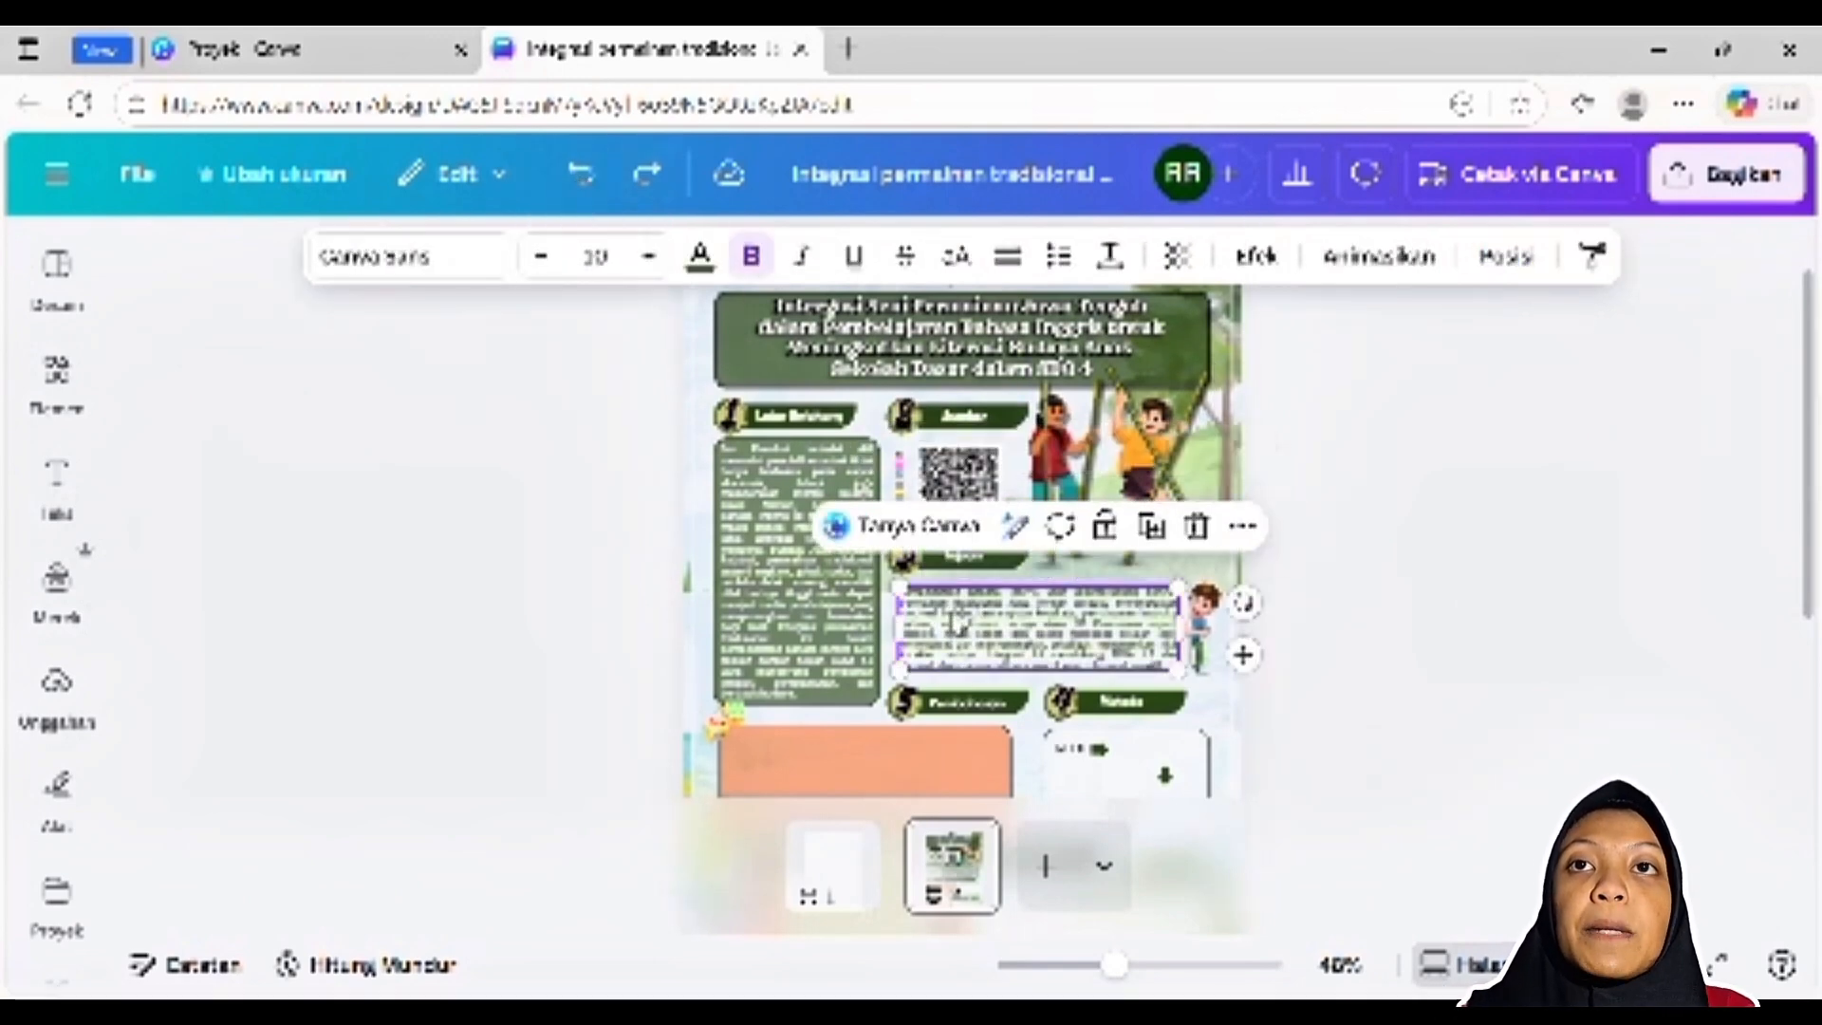
{"action": "double_click", "coordinate": [956, 617]}
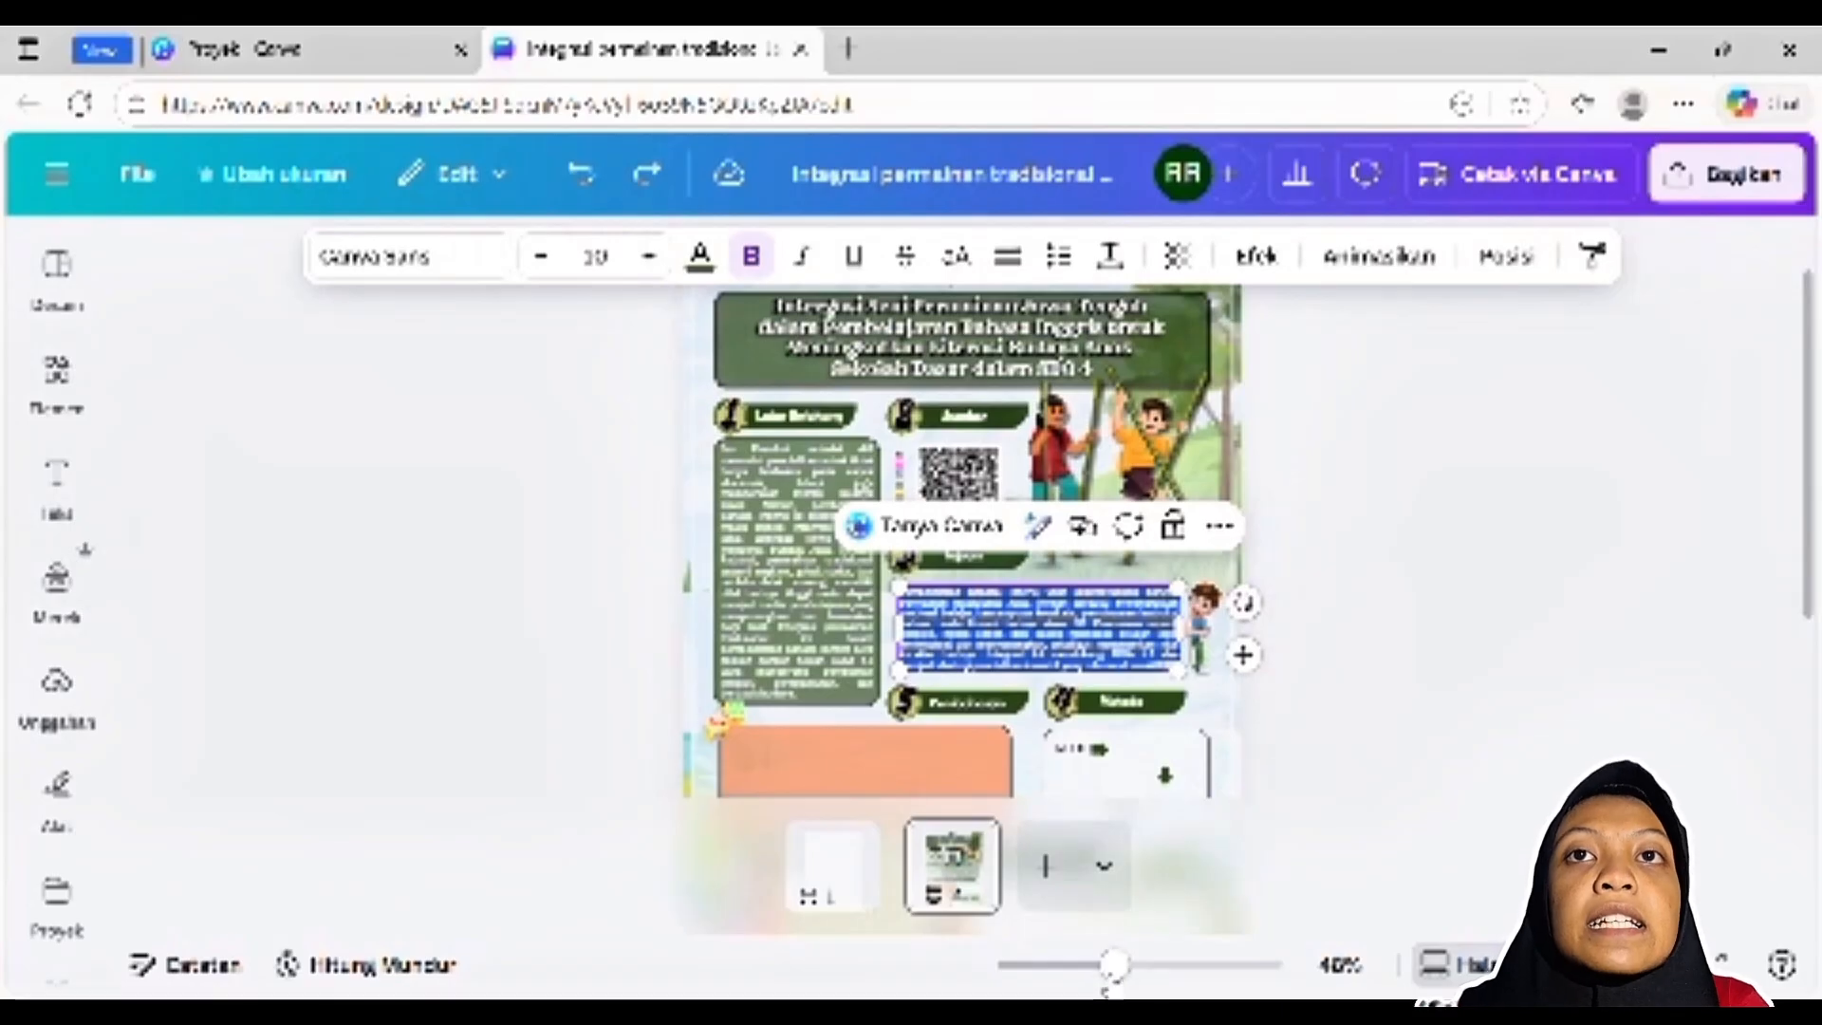
{"action": "left_click_drag", "start_coordinate": [1115, 965], "coordinate": [1148, 965]}
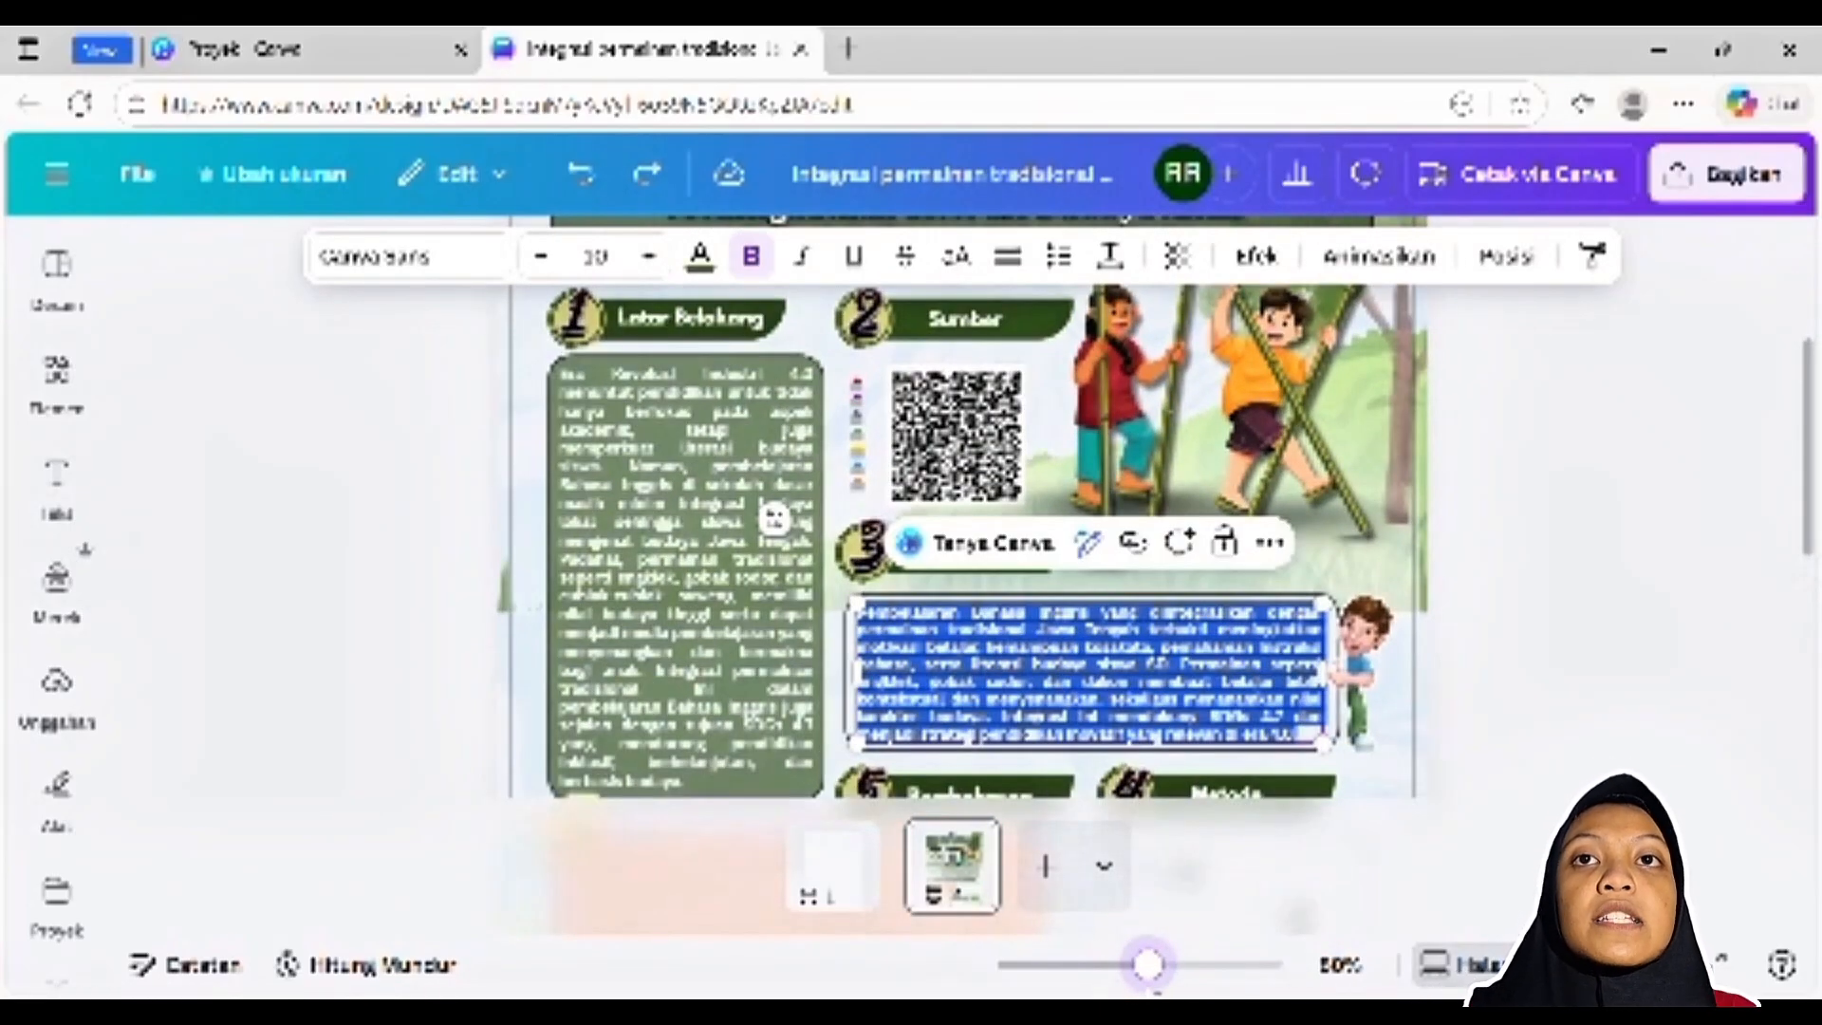
{"action": "left_click", "coordinate": [1507, 635]}
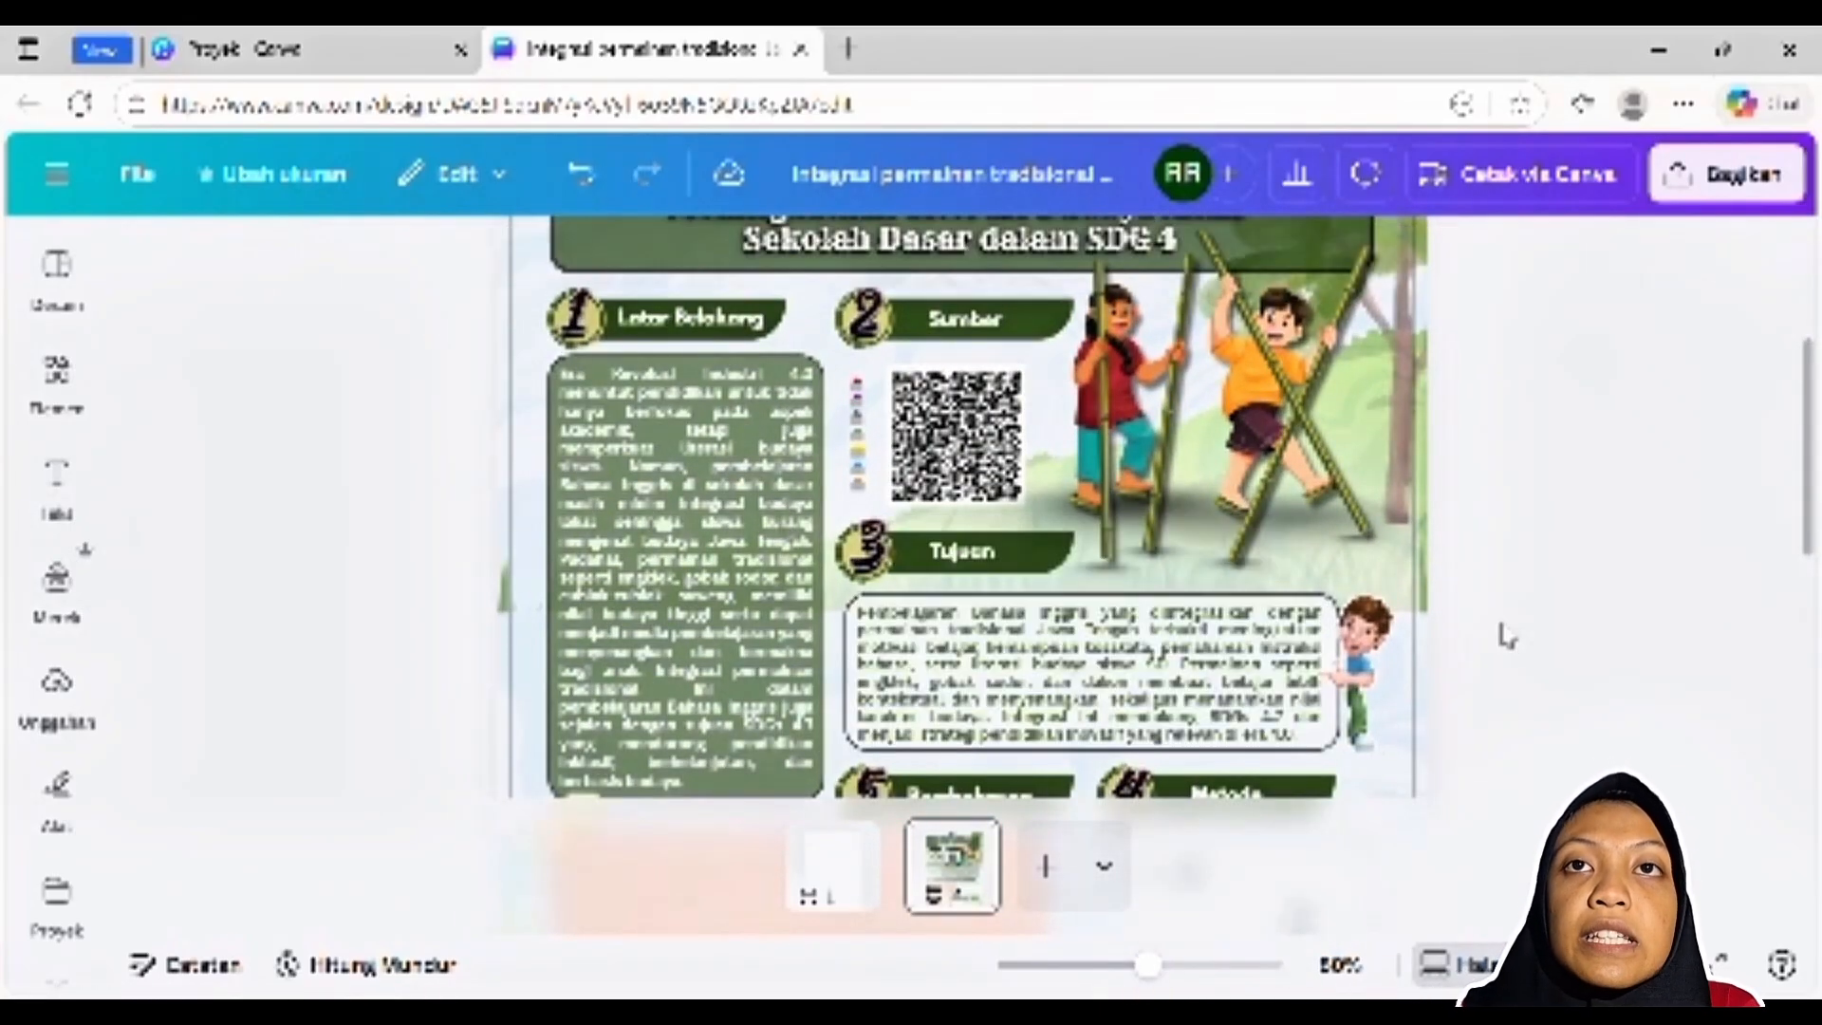
Examine the Tujuan text box and the starting label beside the first arrow in the Metode box
{"action": "left_click", "coordinate": [1241, 678]}
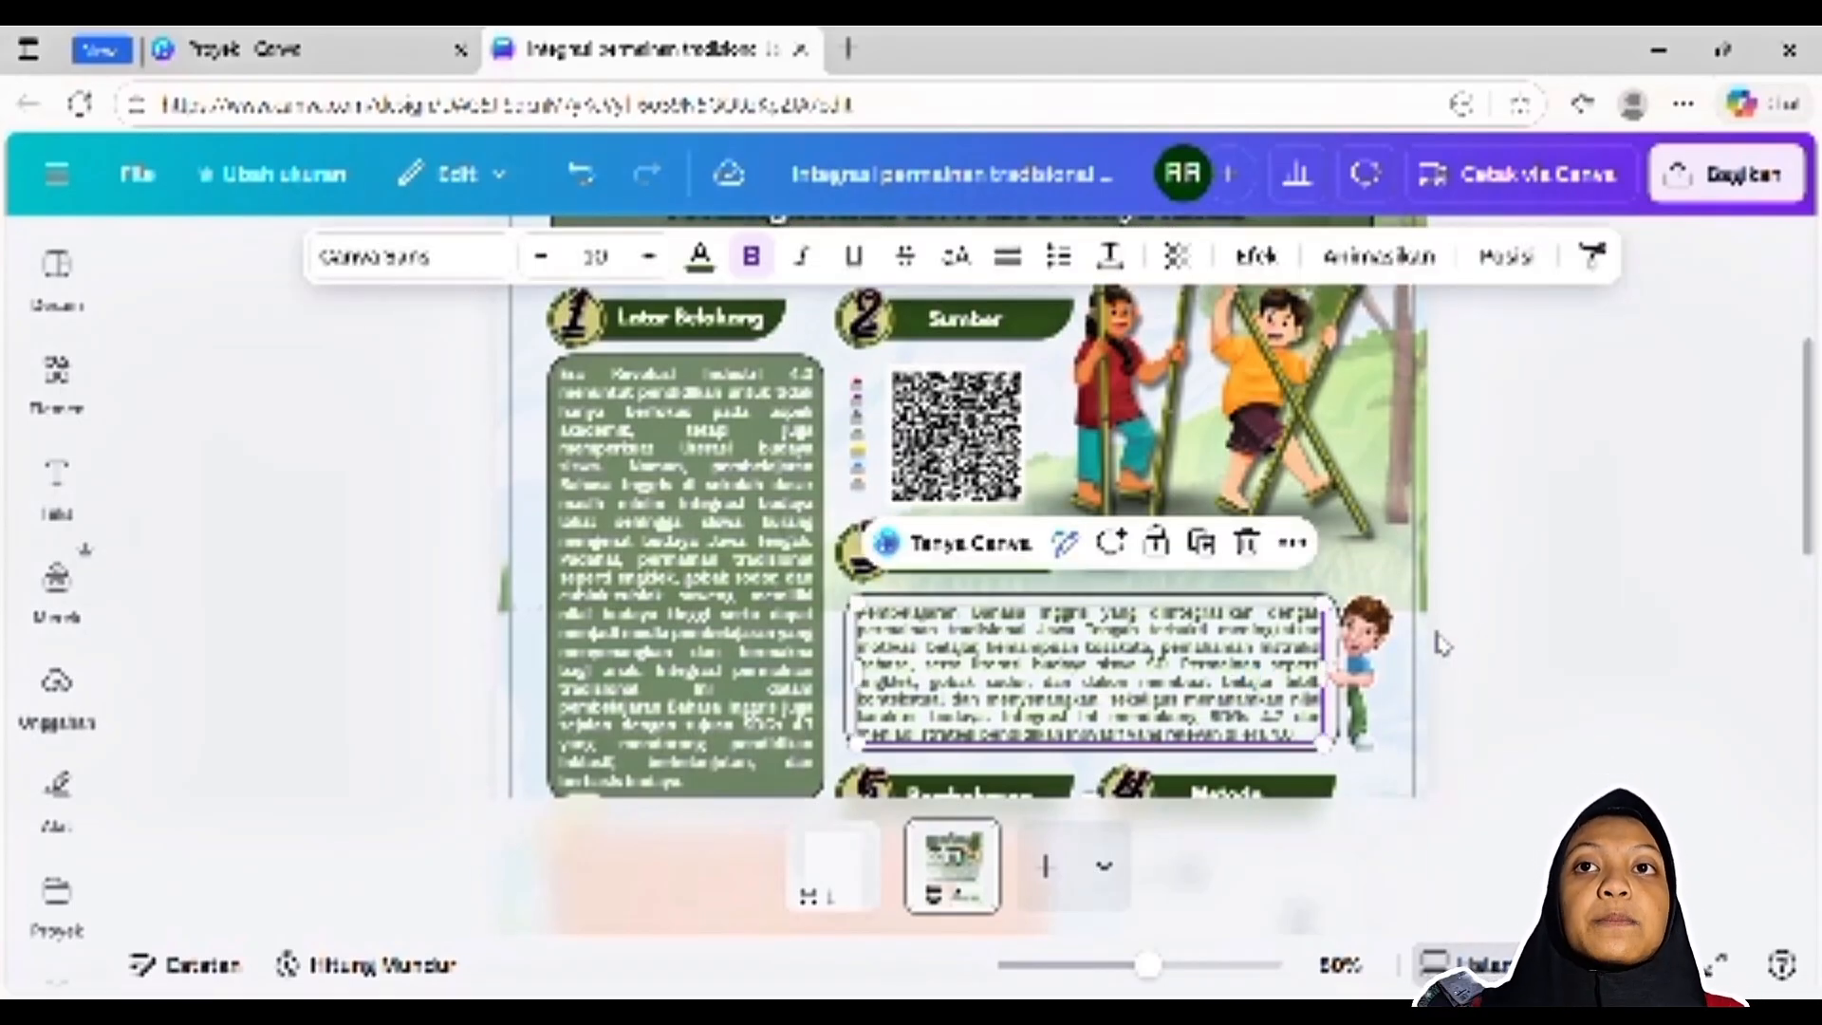
{"action": "scroll", "coordinate": [1442, 622], "scroll_direction": "down", "scroll_amount": 5}
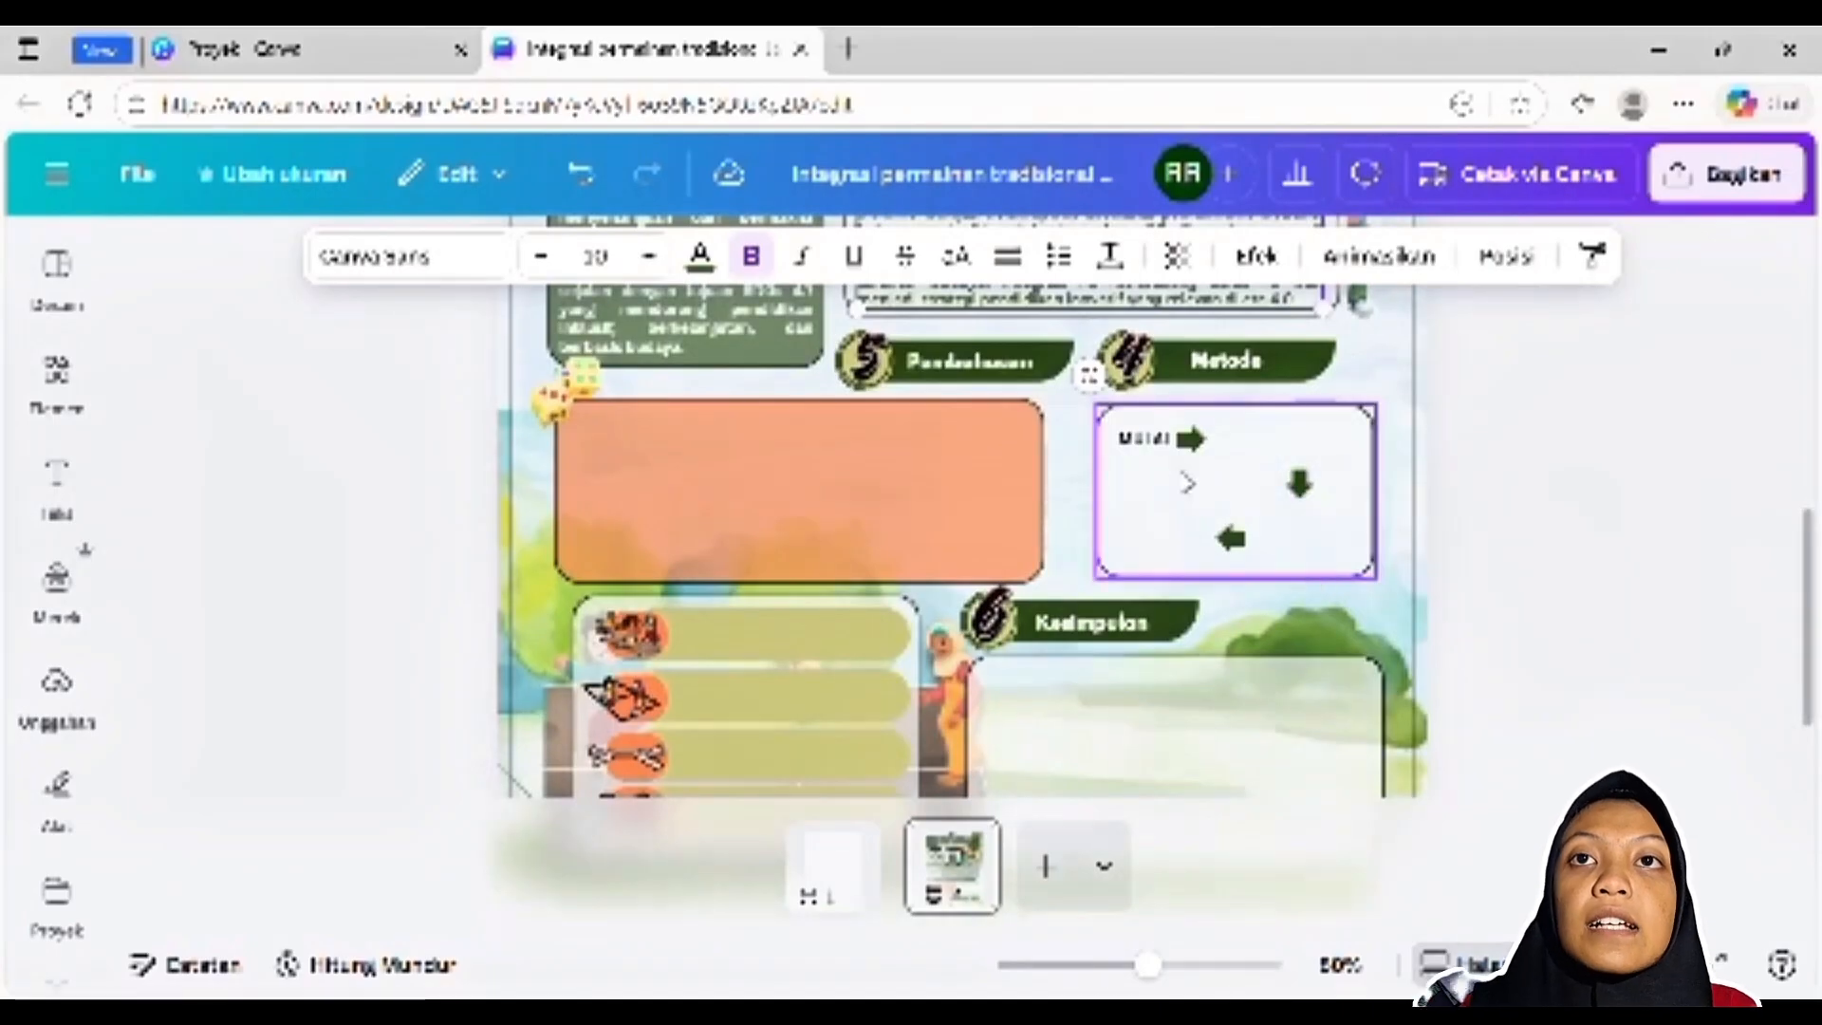
{"action": "left_click", "coordinate": [1150, 441]}
{"action": "left_click", "coordinate": [1613, 476]}
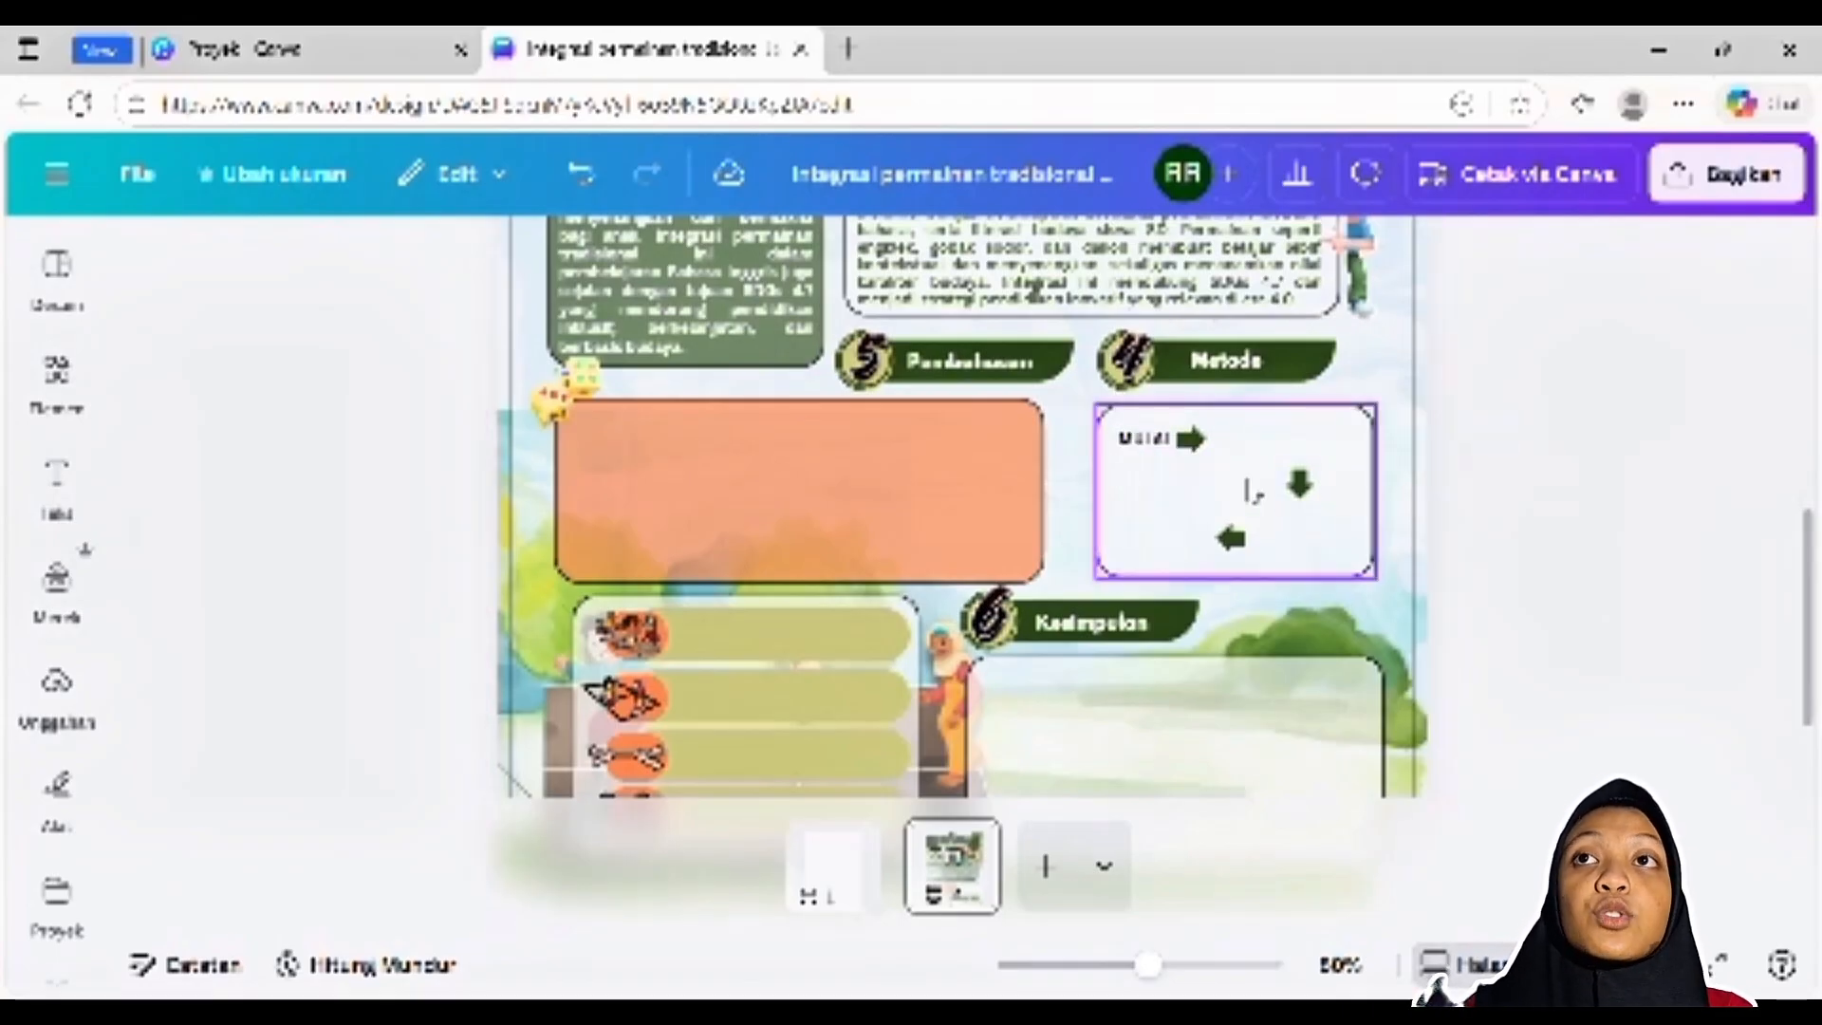
Undo the removal of the ANALISIS MASALAH label in the Metode box and select that label
{"action": "scroll", "coordinate": [1173, 471], "scroll_direction": "up", "scroll_amount": 5}
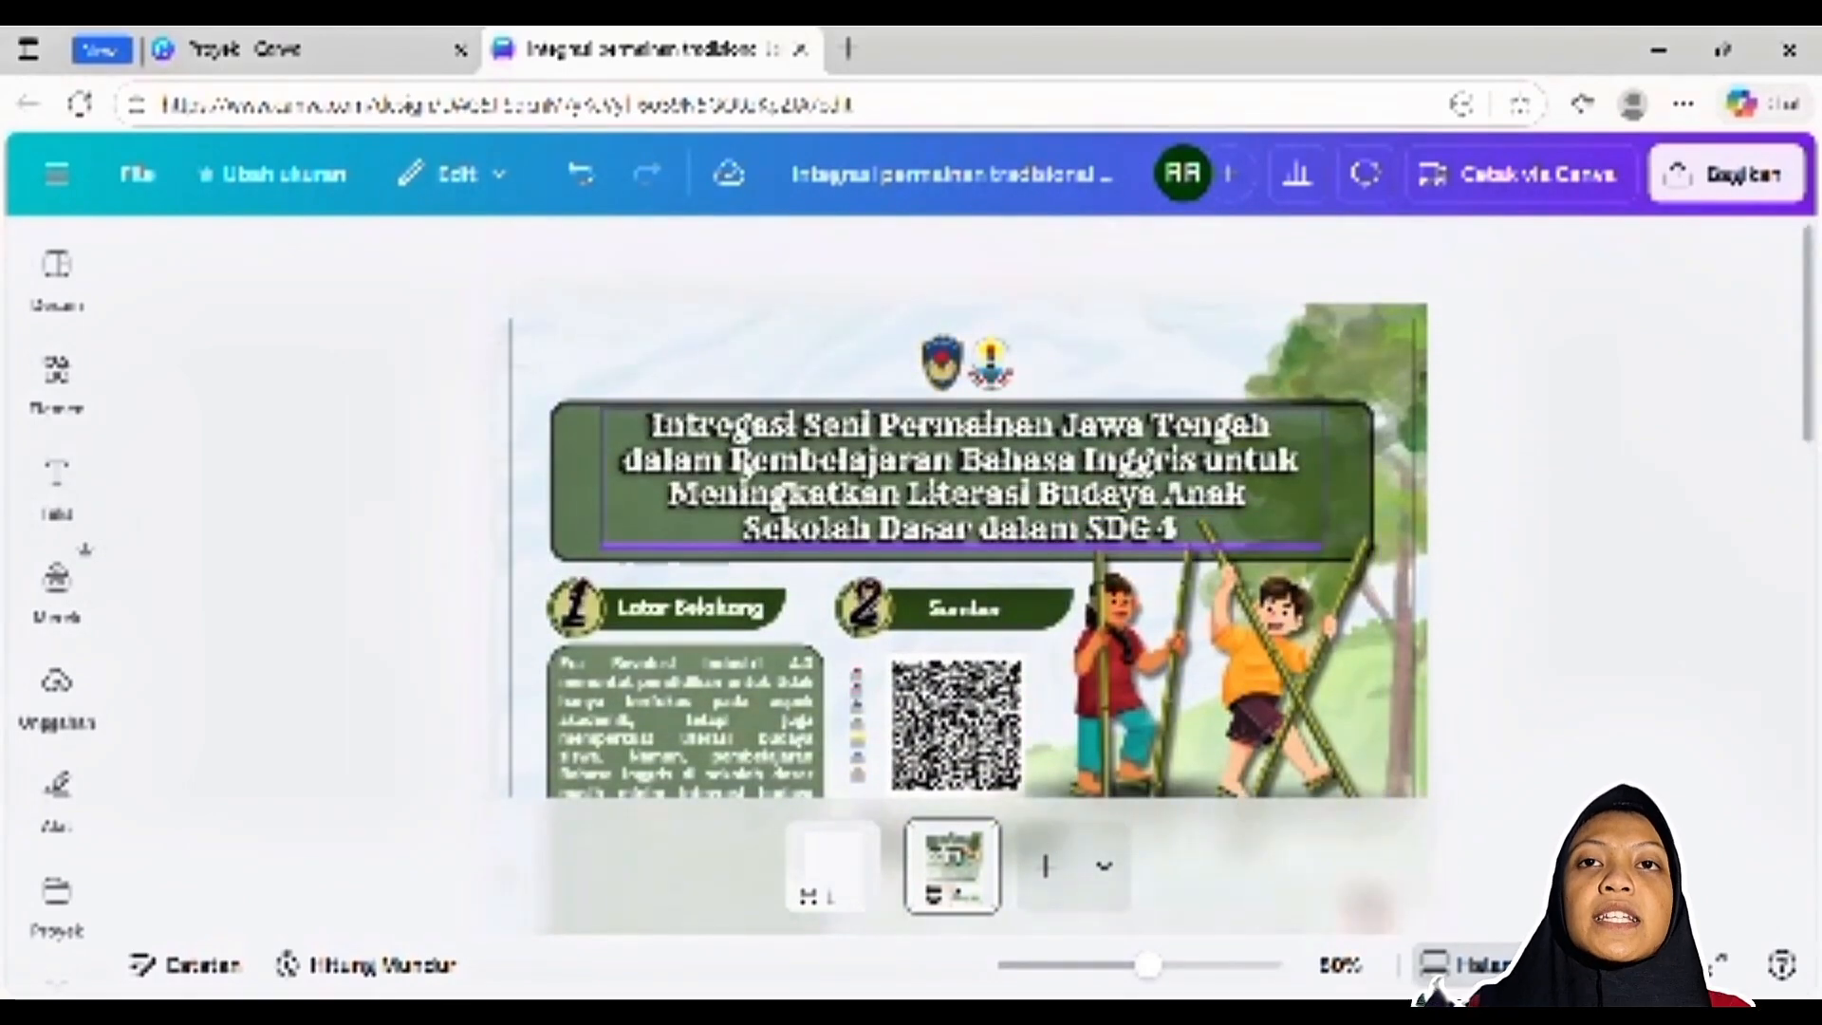
{"action": "scroll", "coordinate": [1024, 486], "scroll_direction": "down", "scroll_amount": 5}
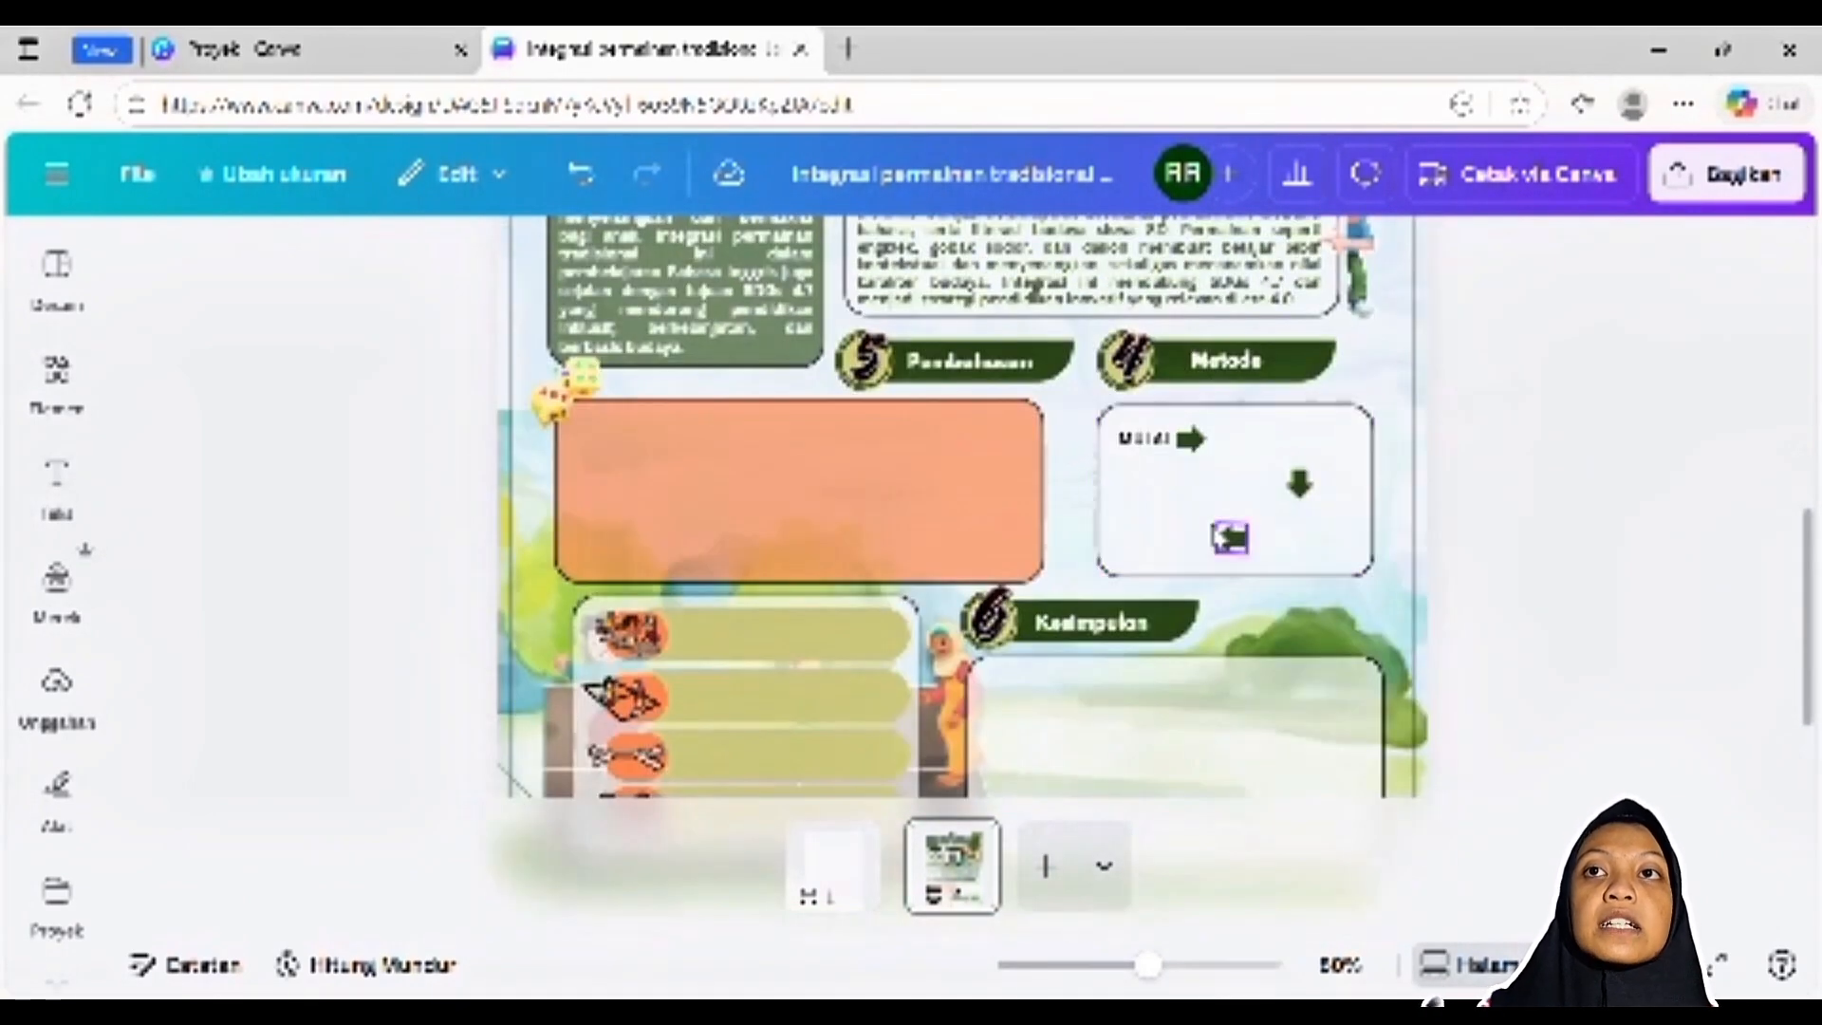
{"action": "left_click", "coordinate": [581, 176]}
{"action": "left_click", "coordinate": [580, 177]}
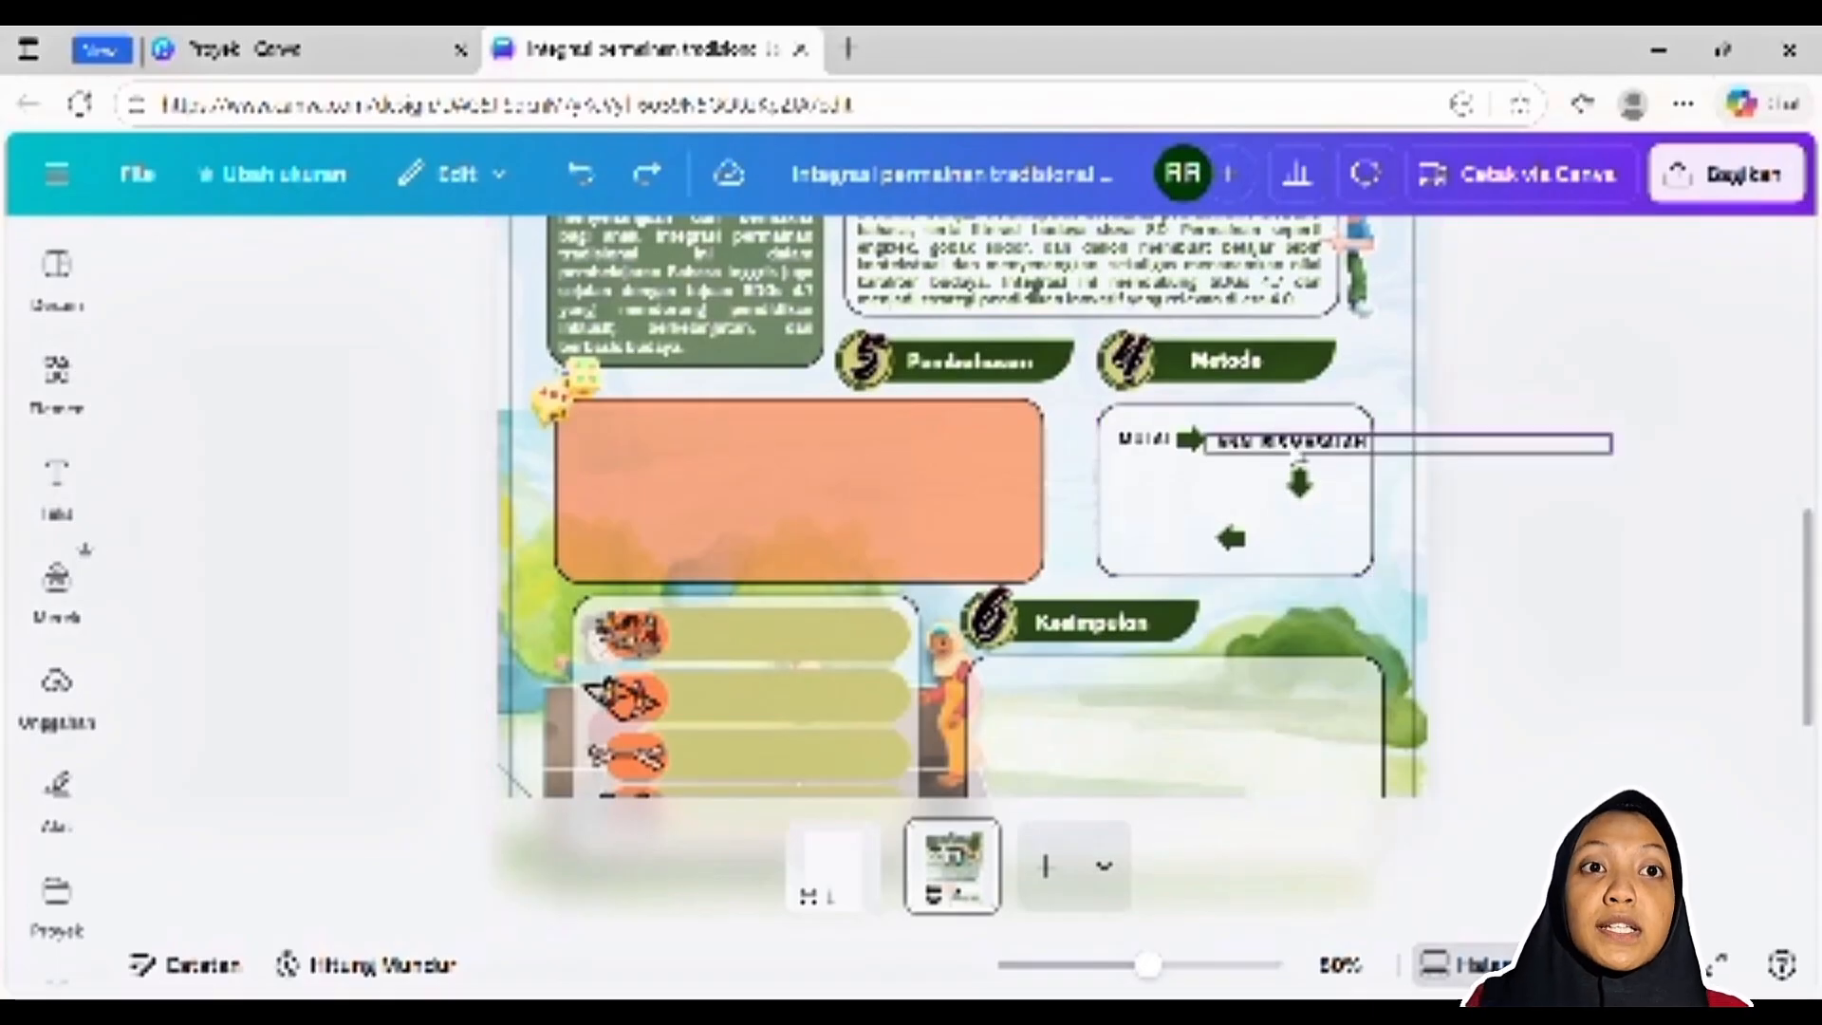
{"action": "left_click", "coordinate": [1302, 455]}
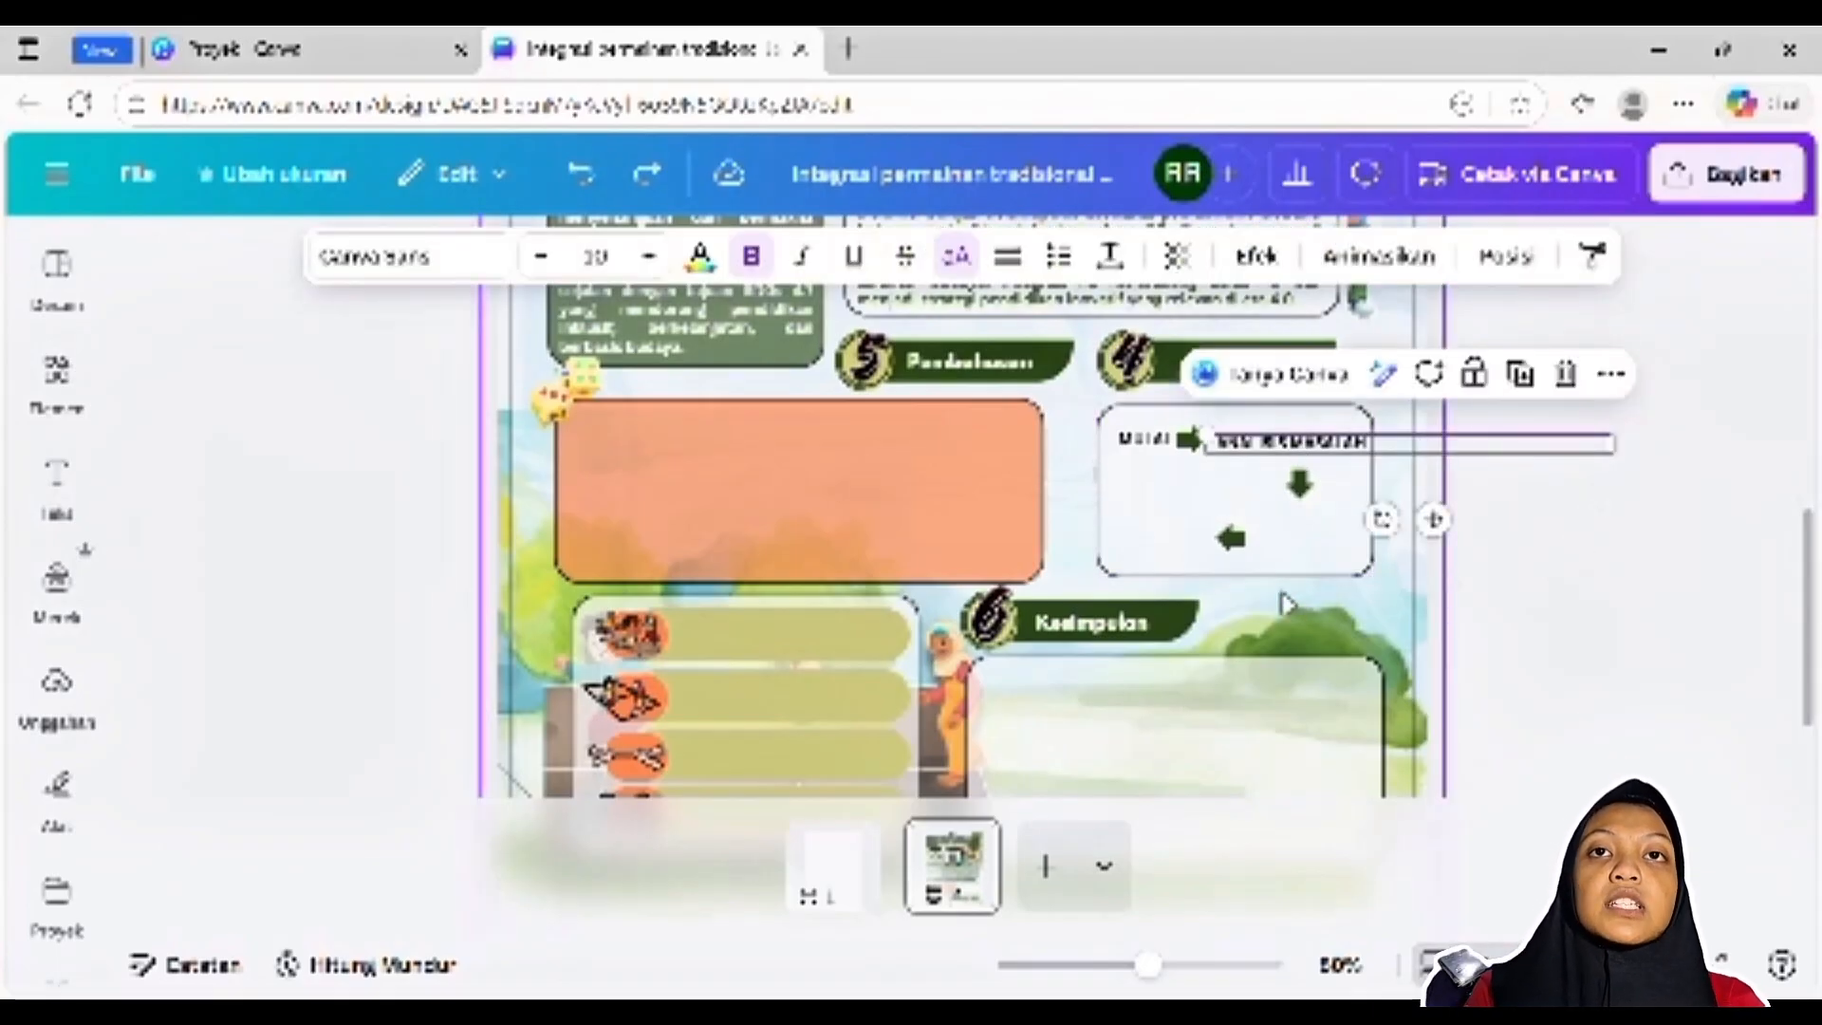
Undo the removal of the STUDI LITERATUR and MENARIK KESIMPULAN labels in the Metode flow
{"action": "scroll", "coordinate": [1286, 607], "scroll_direction": "up", "scroll_amount": 5}
{"action": "left_click", "coordinate": [805, 506]}
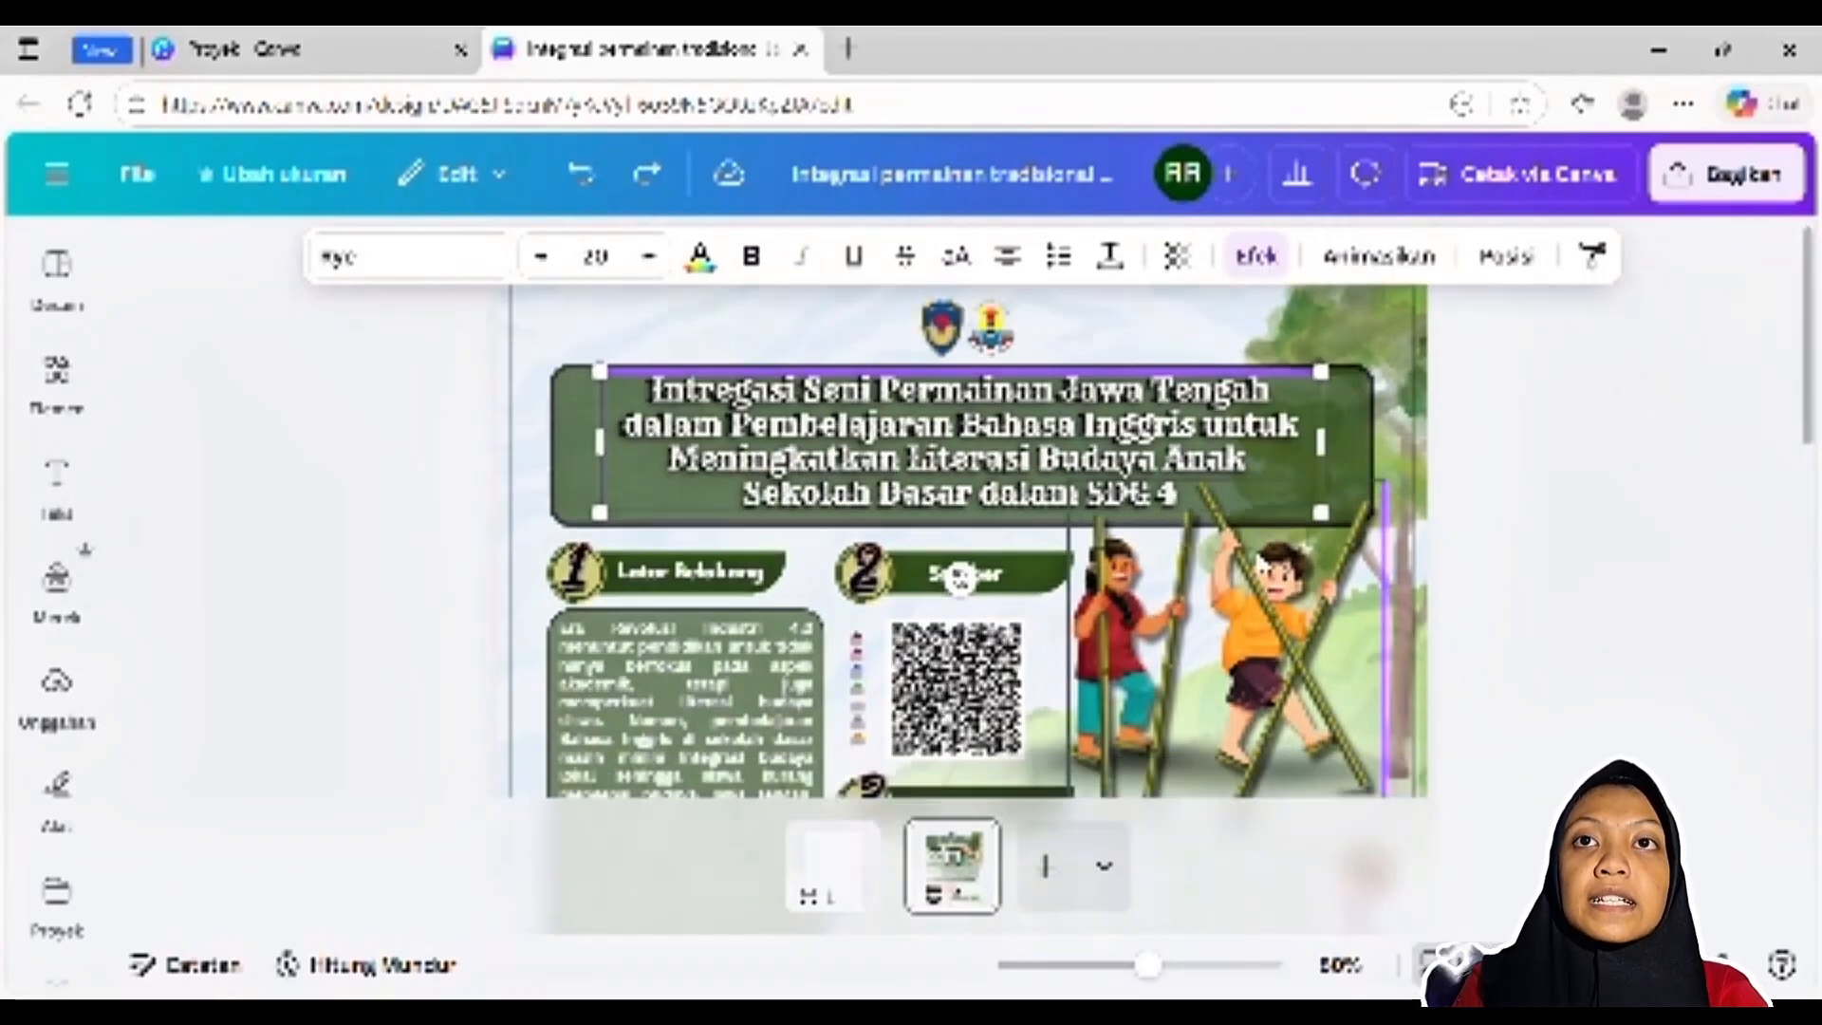
{"action": "scroll", "coordinate": [1262, 541], "scroll_direction": "down", "scroll_amount": 5}
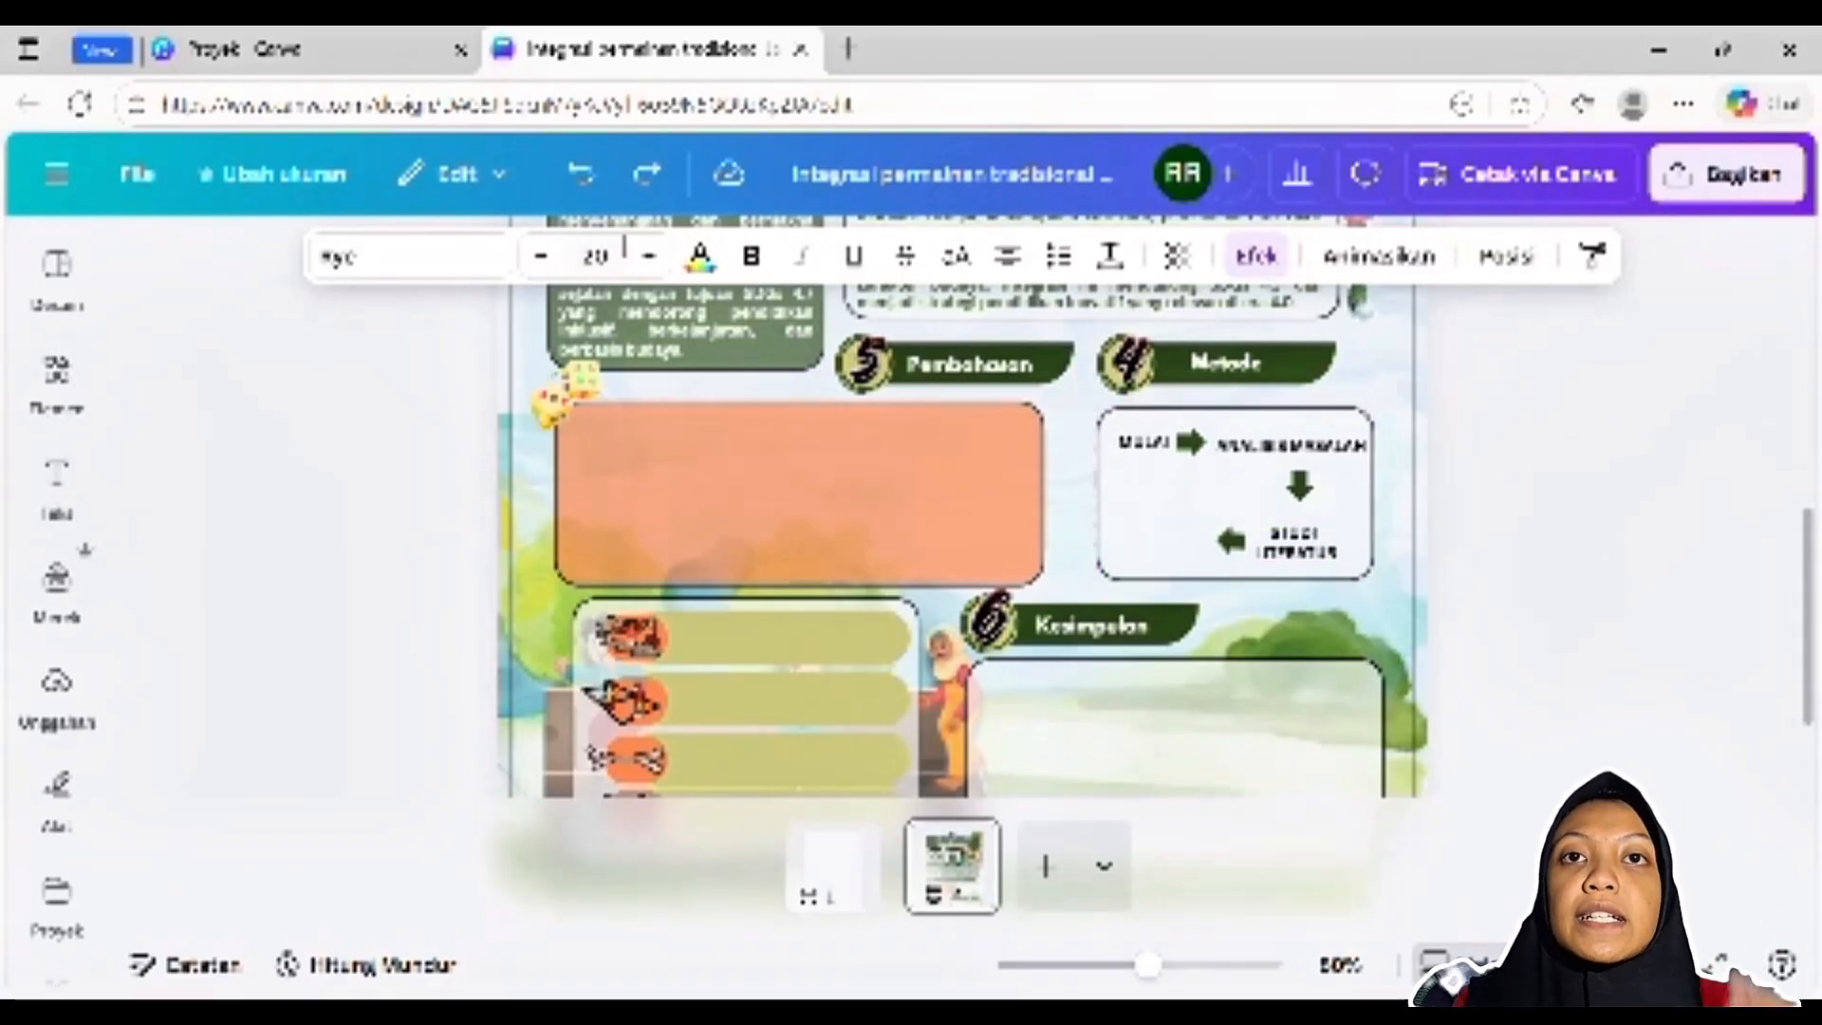
{"action": "left_click", "coordinate": [580, 182]}
{"action": "scroll", "coordinate": [1313, 577], "scroll_direction": "down", "scroll_amount": 2}
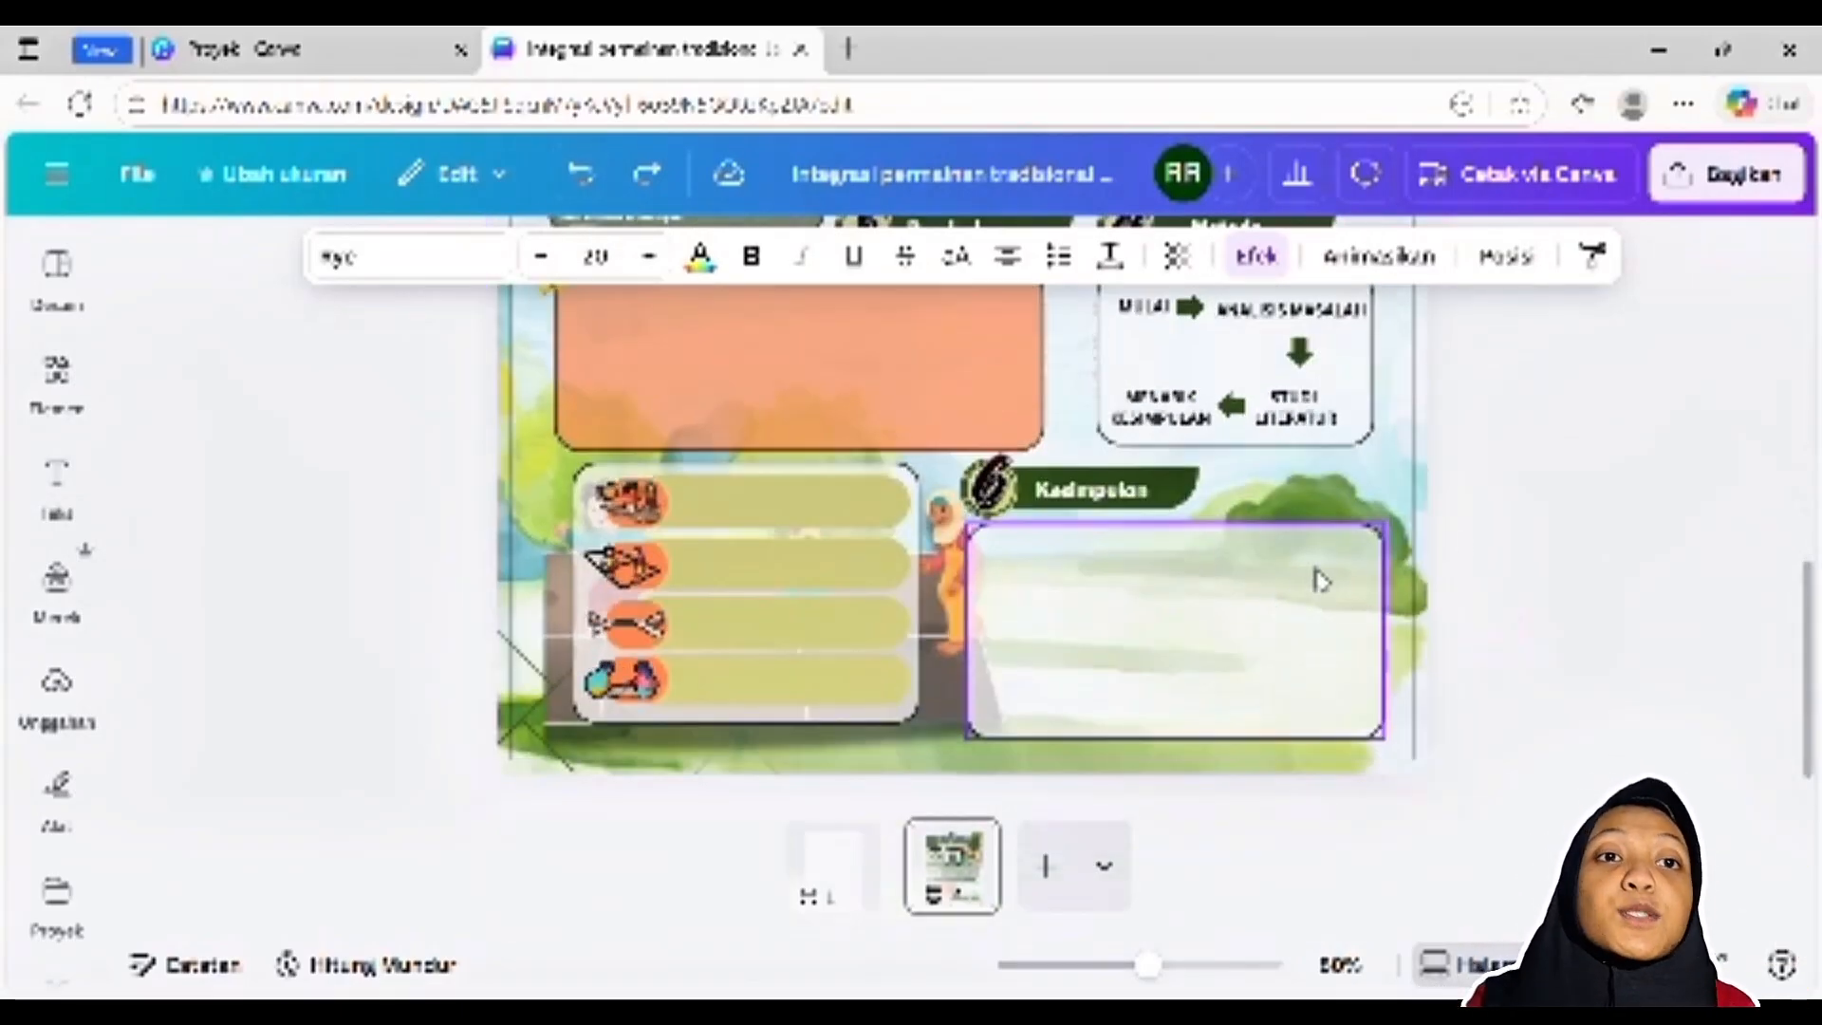
{"action": "scroll", "coordinate": [1600, 541], "scroll_direction": "up", "scroll_amount": 2}
{"action": "left_click", "coordinate": [1542, 538]}
{"action": "scroll", "coordinate": [1542, 538], "scroll_direction": "up", "scroll_amount": 2}
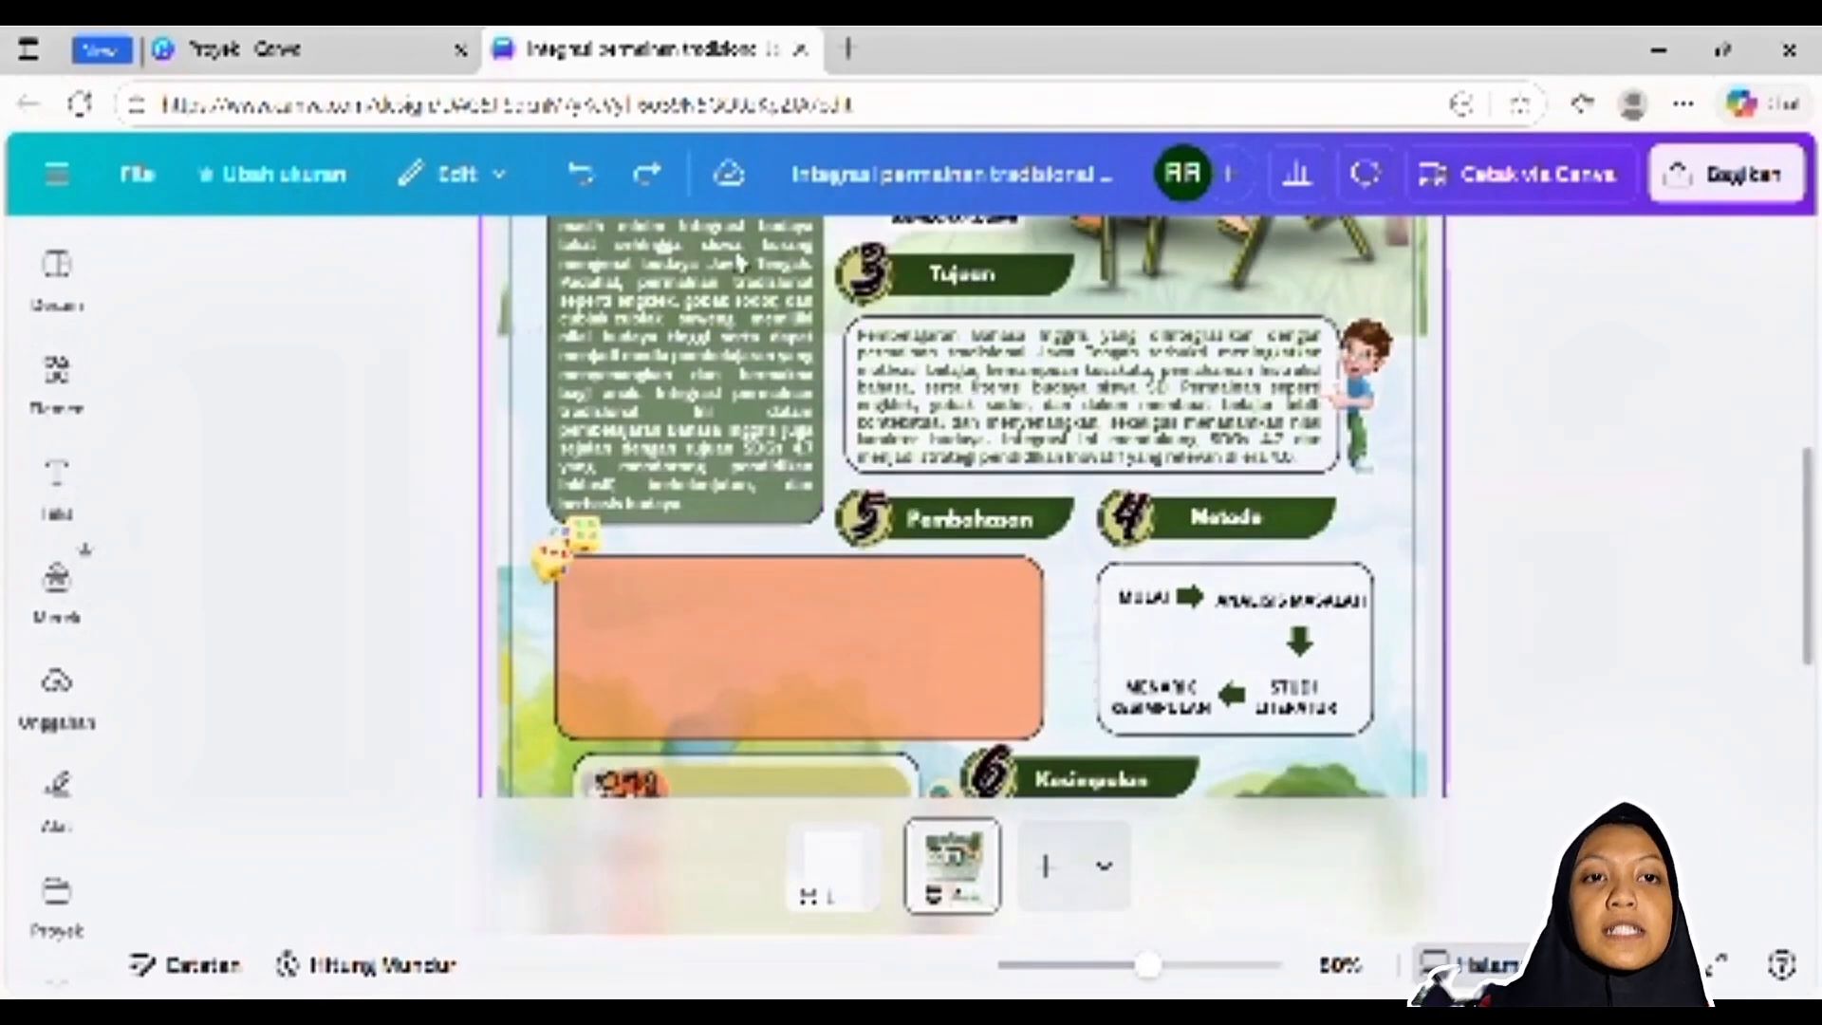
Undo the removal of the Pembahasan paragraph and select its full text to inspect its formatting
{"action": "left_click", "coordinate": [580, 173]}
{"action": "left_click", "coordinate": [744, 668]}
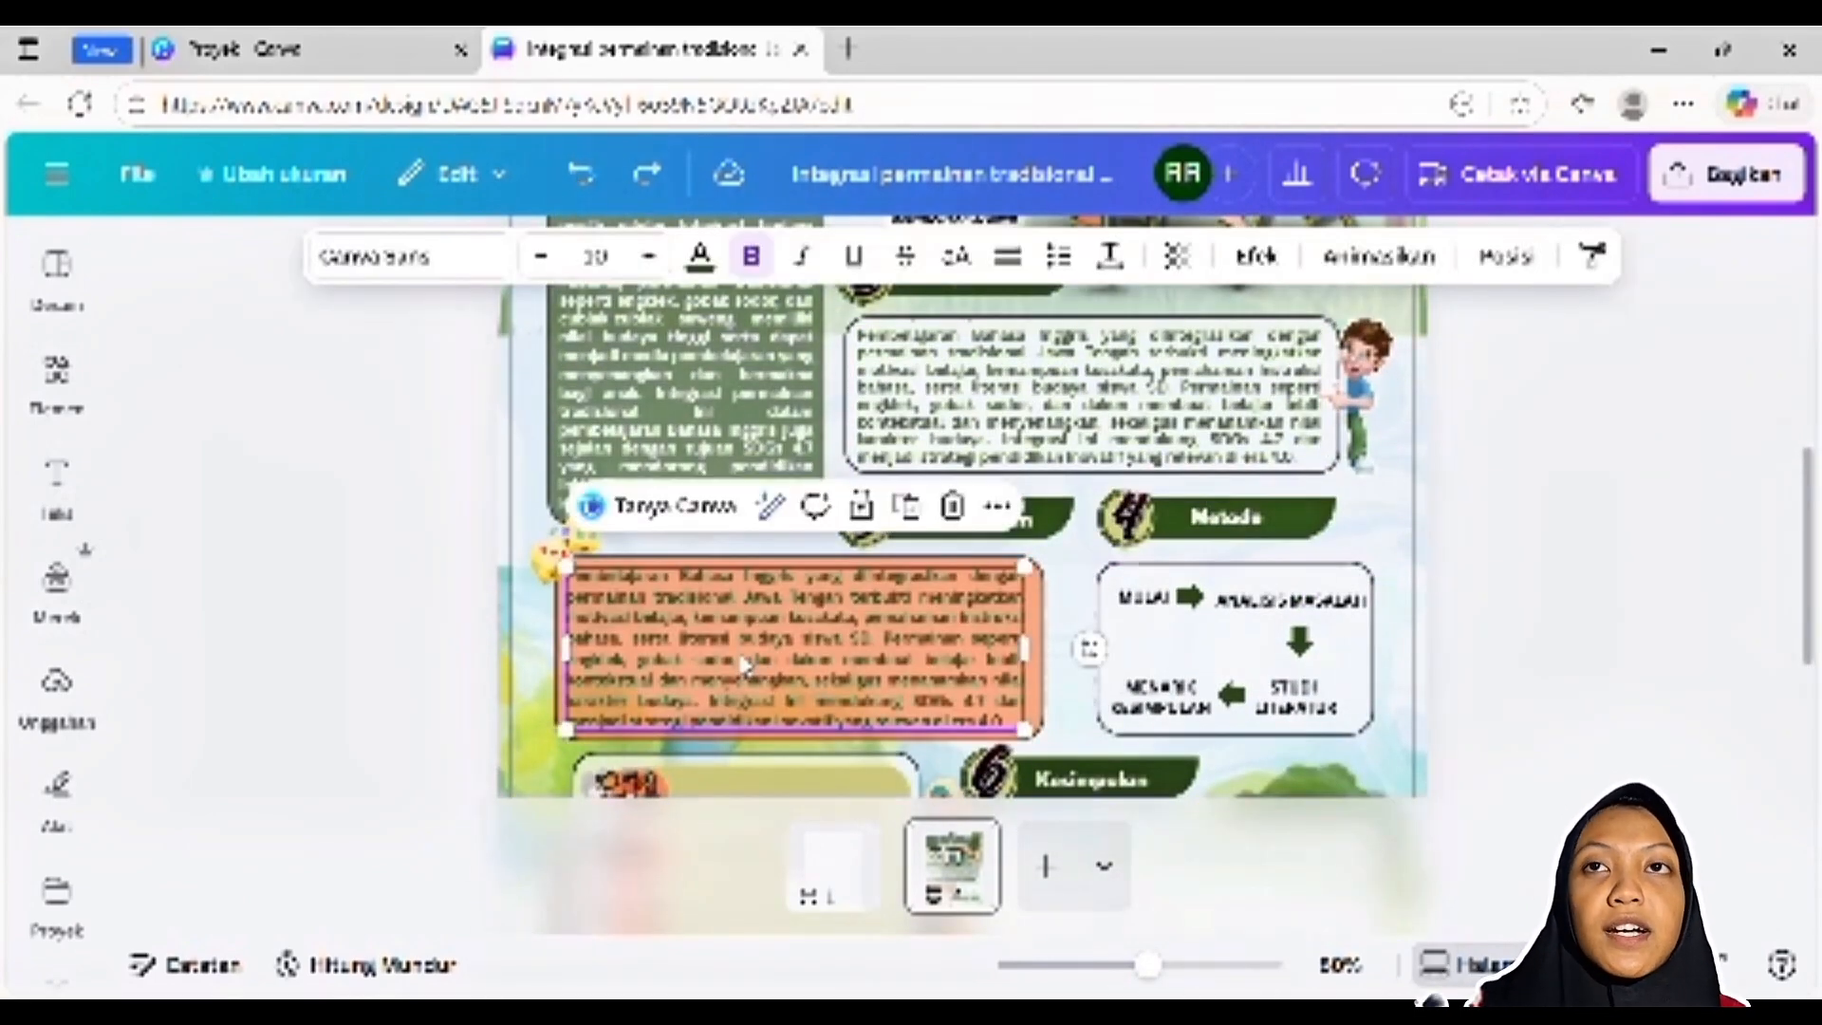
{"action": "double_click", "coordinate": [745, 664]}
{"action": "scroll", "coordinate": [1516, 529], "scroll_direction": "down", "scroll_amount": 2}
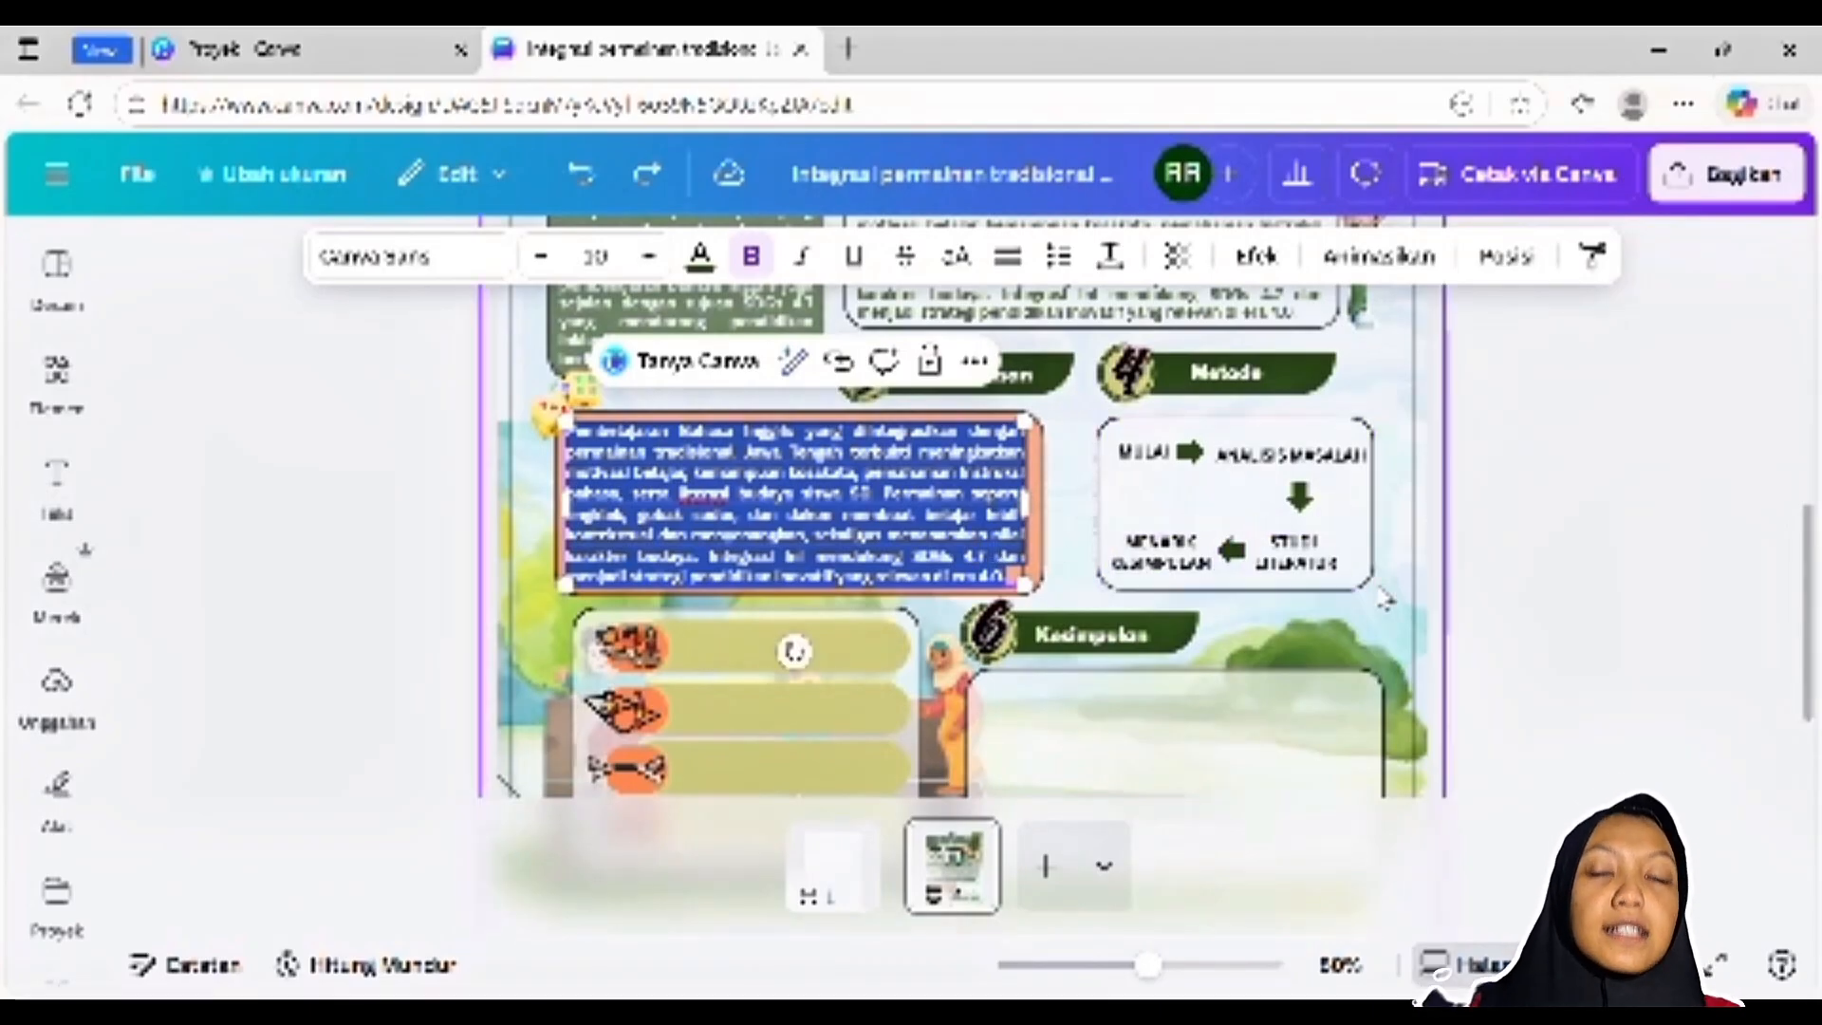
{"action": "scroll", "coordinate": [1385, 598], "scroll_direction": "up", "scroll_amount": 2}
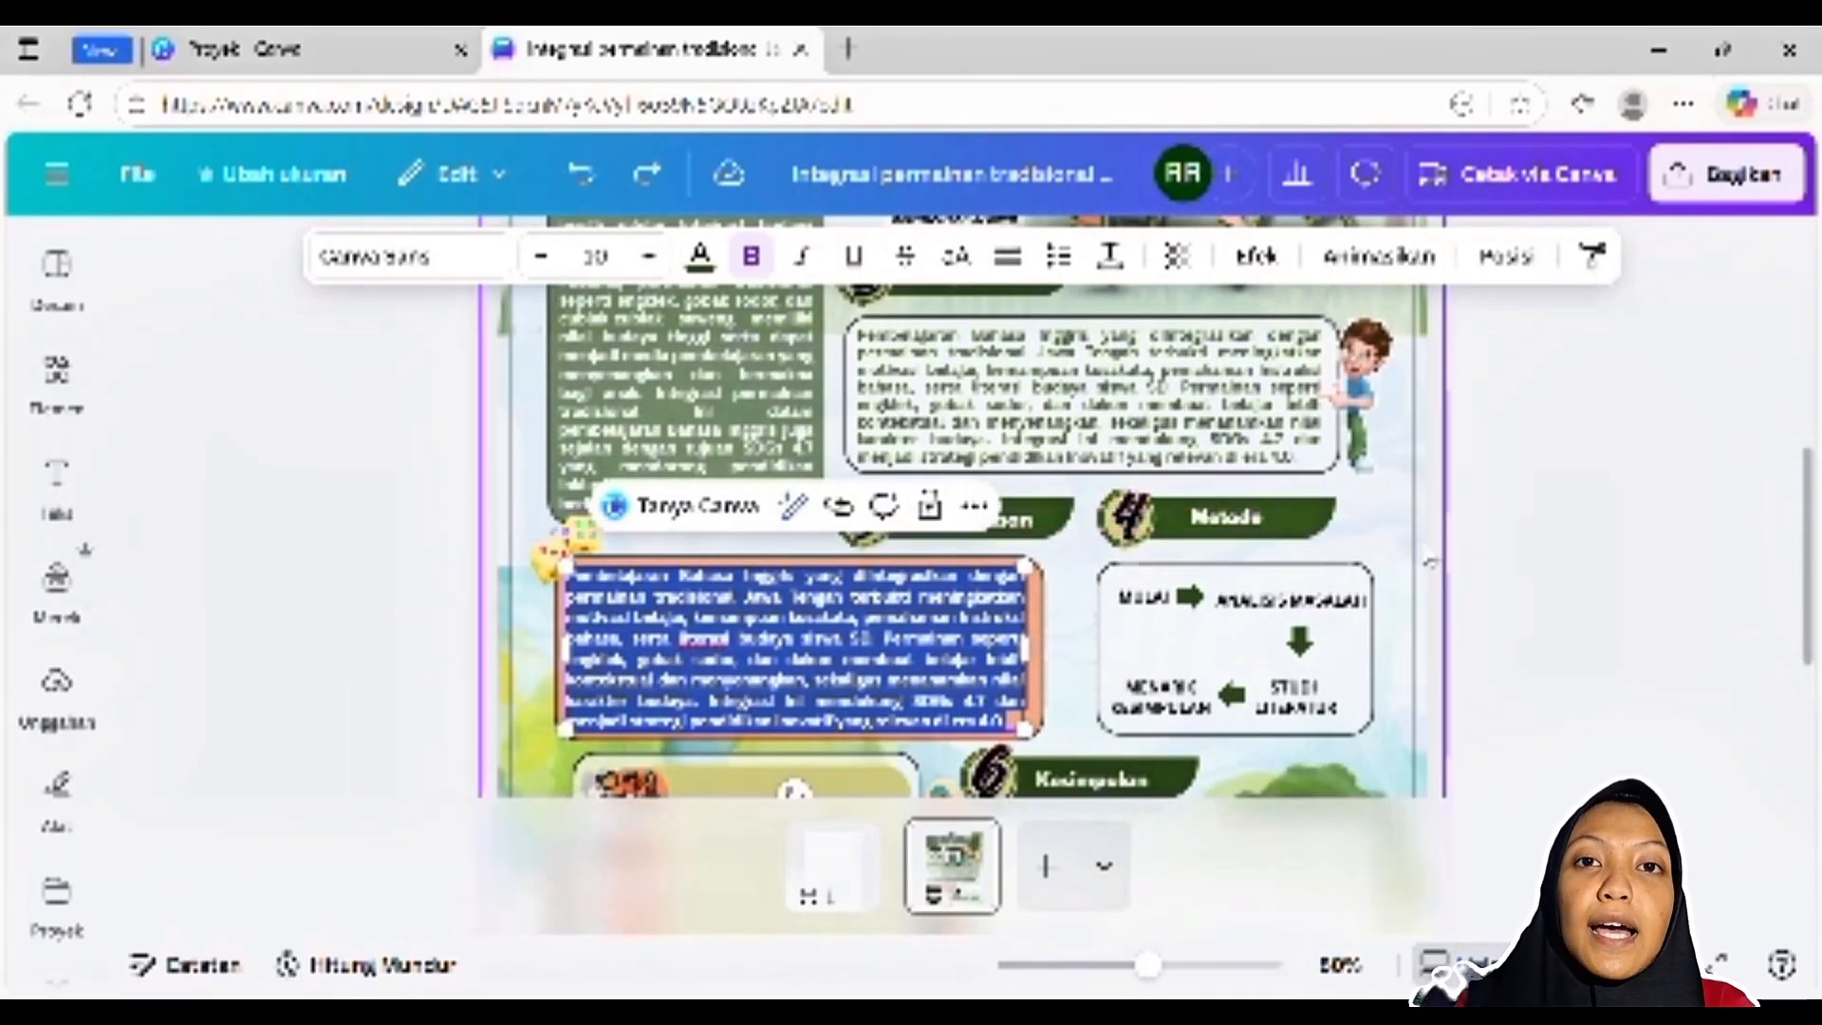
{"action": "scroll", "coordinate": [1186, 588], "scroll_direction": "down", "scroll_amount": 2}
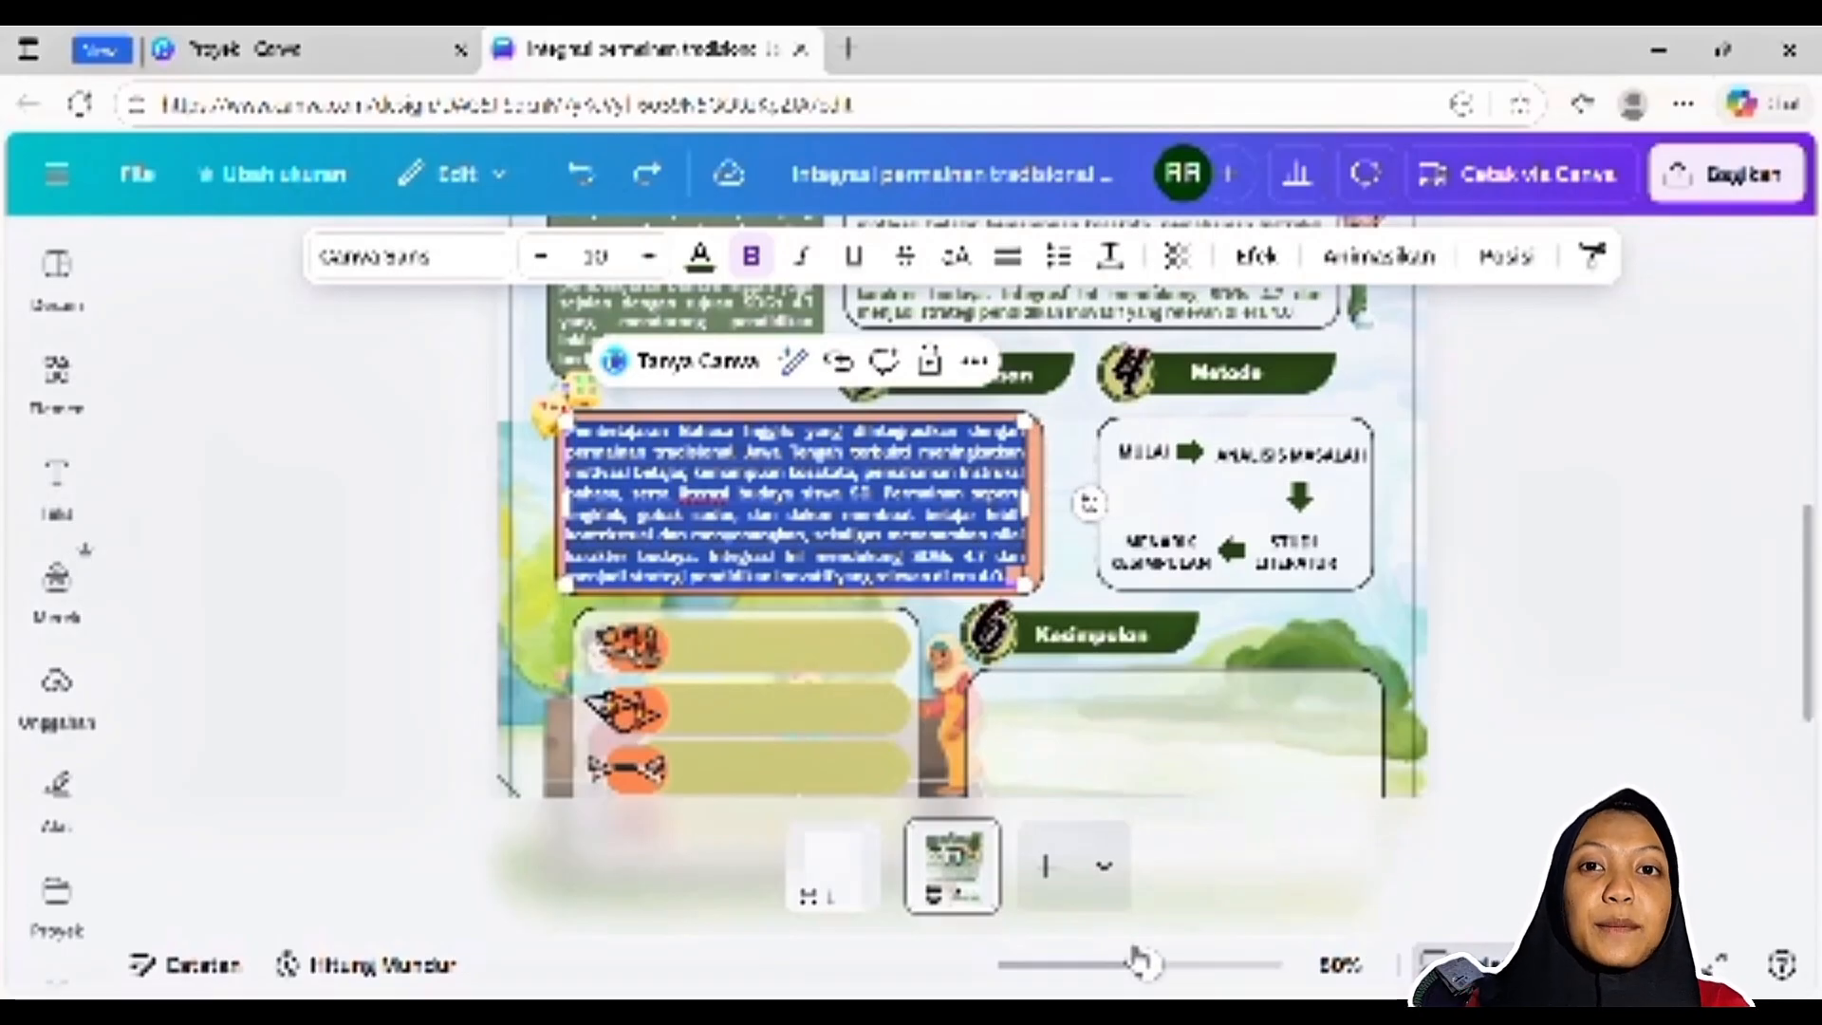
{"action": "left_click", "coordinate": [490, 556]}
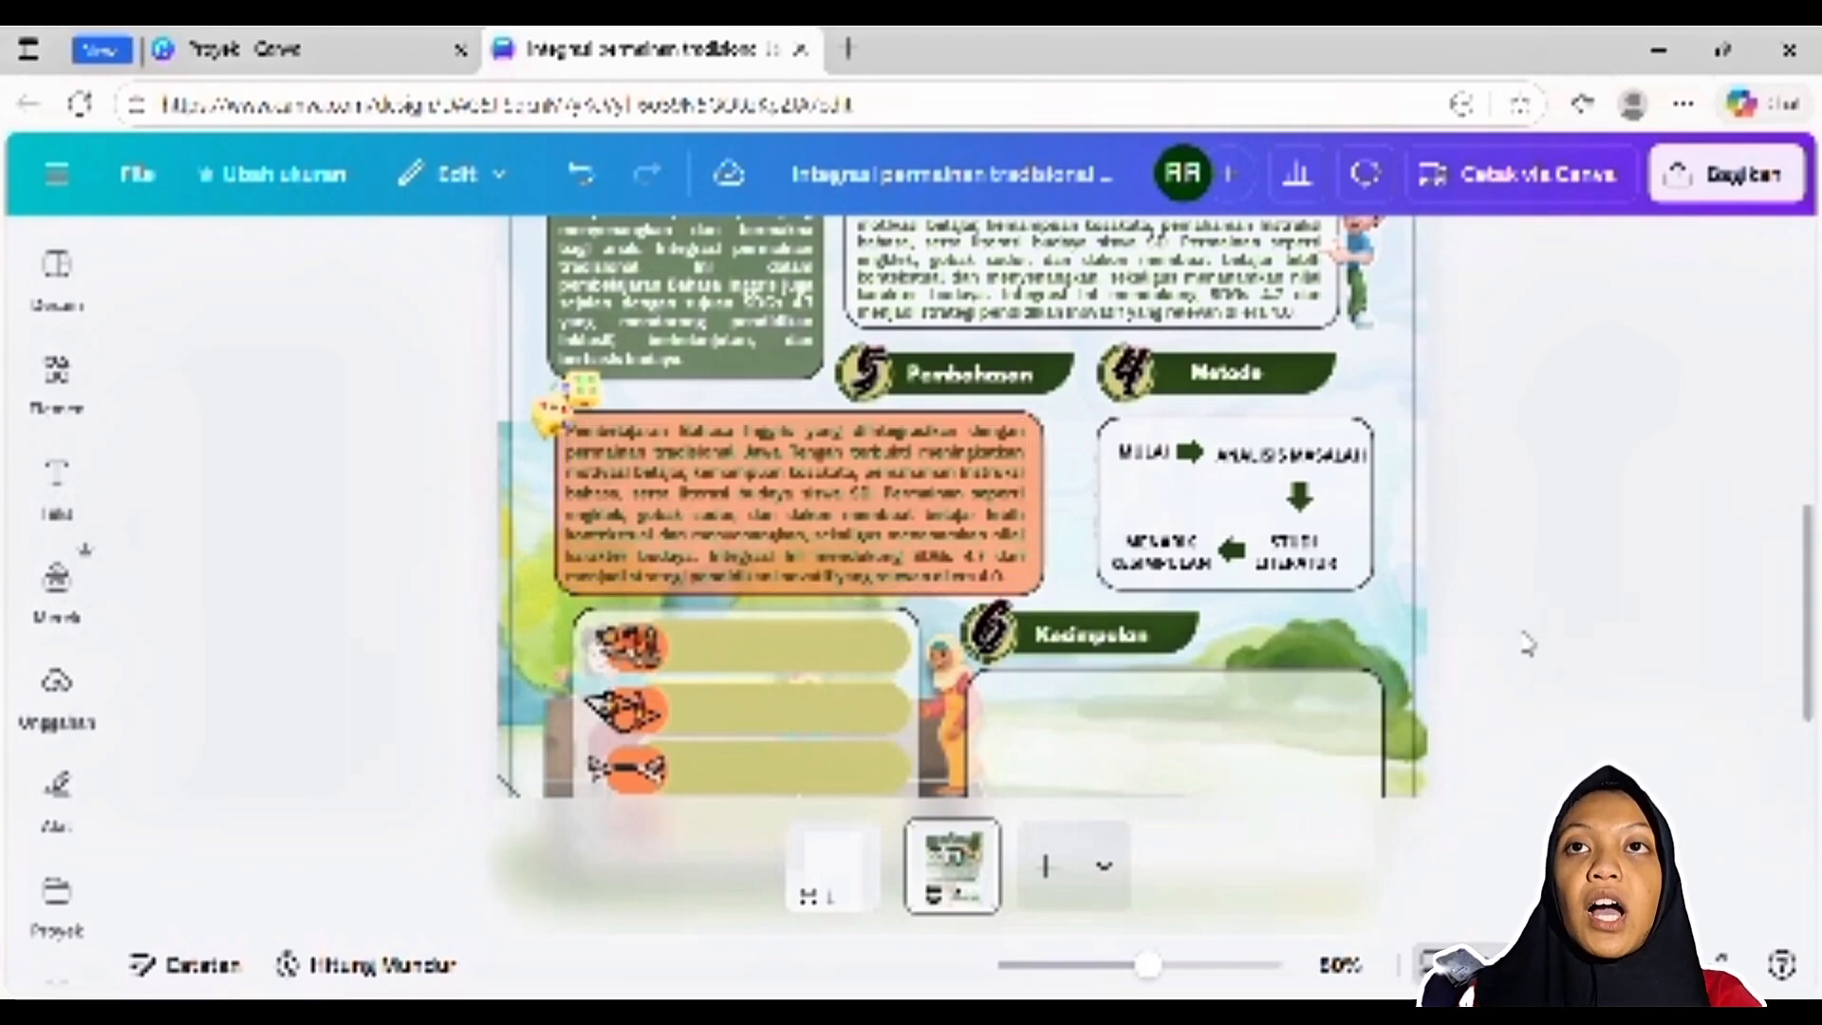
Restore the text "angka dan preposisi (jump to number\ five)" beside the first game illustration by undoing its removal
{"action": "scroll", "coordinate": [1520, 639], "scroll_direction": "down", "scroll_amount": 2}
{"action": "scroll", "coordinate": [1248, 500], "scroll_direction": "up", "scroll_amount": 10}
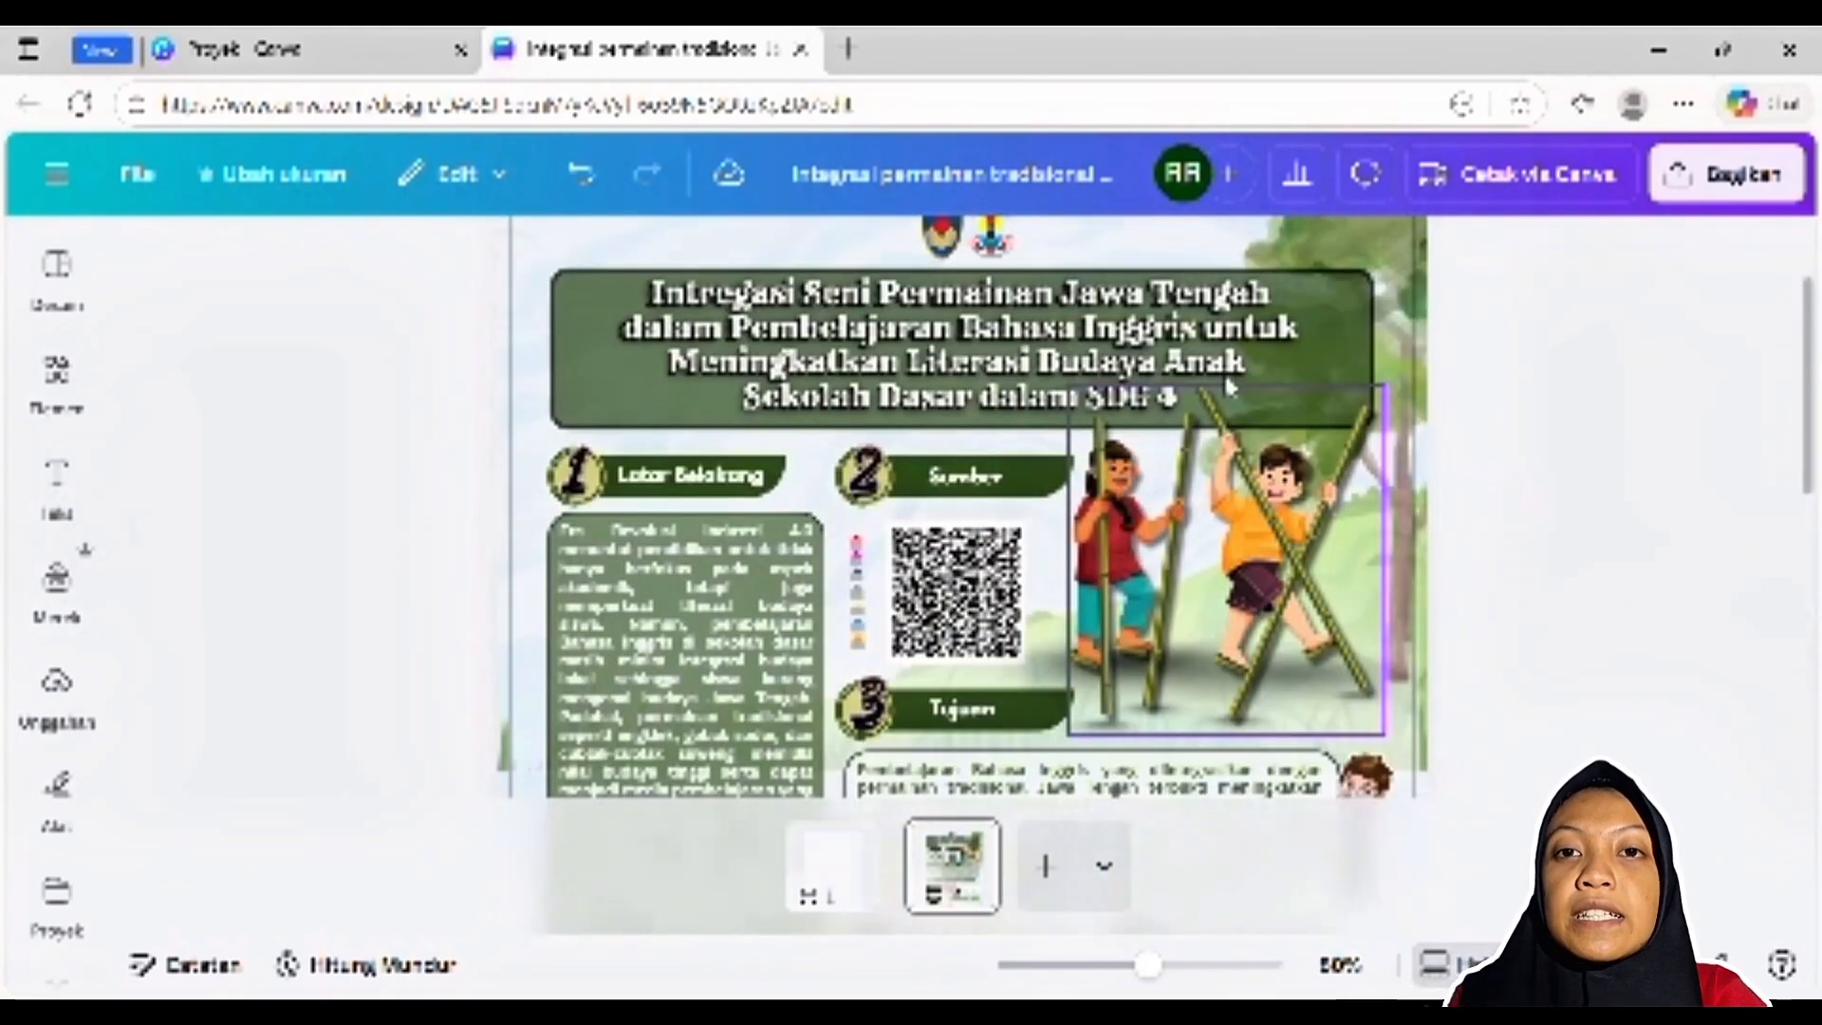
{"action": "scroll", "coordinate": [624, 664], "scroll_direction": "down", "scroll_amount": 8}
{"action": "scroll", "coordinate": [623, 664], "scroll_direction": "down", "scroll_amount": 2}
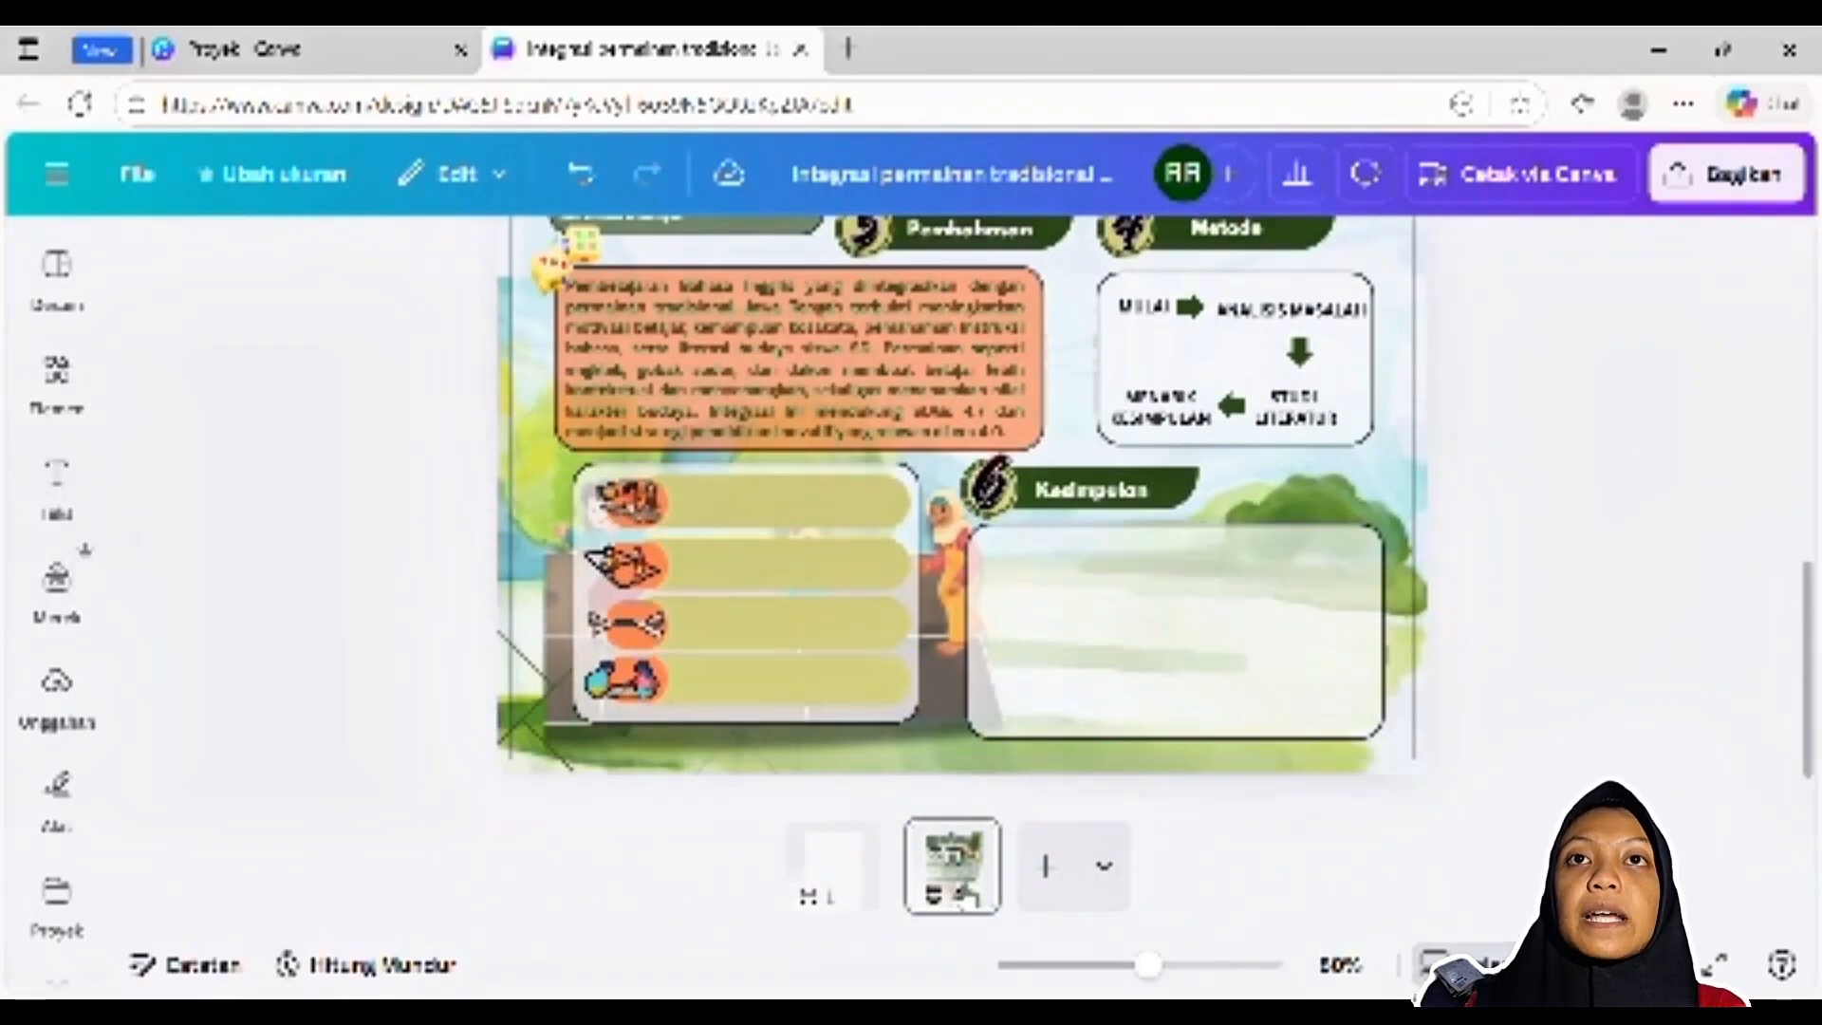
{"action": "left_click_drag", "start_coordinate": [1150, 978], "coordinate": [1180, 979]}
{"action": "scroll", "coordinate": [692, 594], "scroll_direction": "down", "scroll_amount": 3}
{"action": "left_click", "coordinate": [415, 380]}
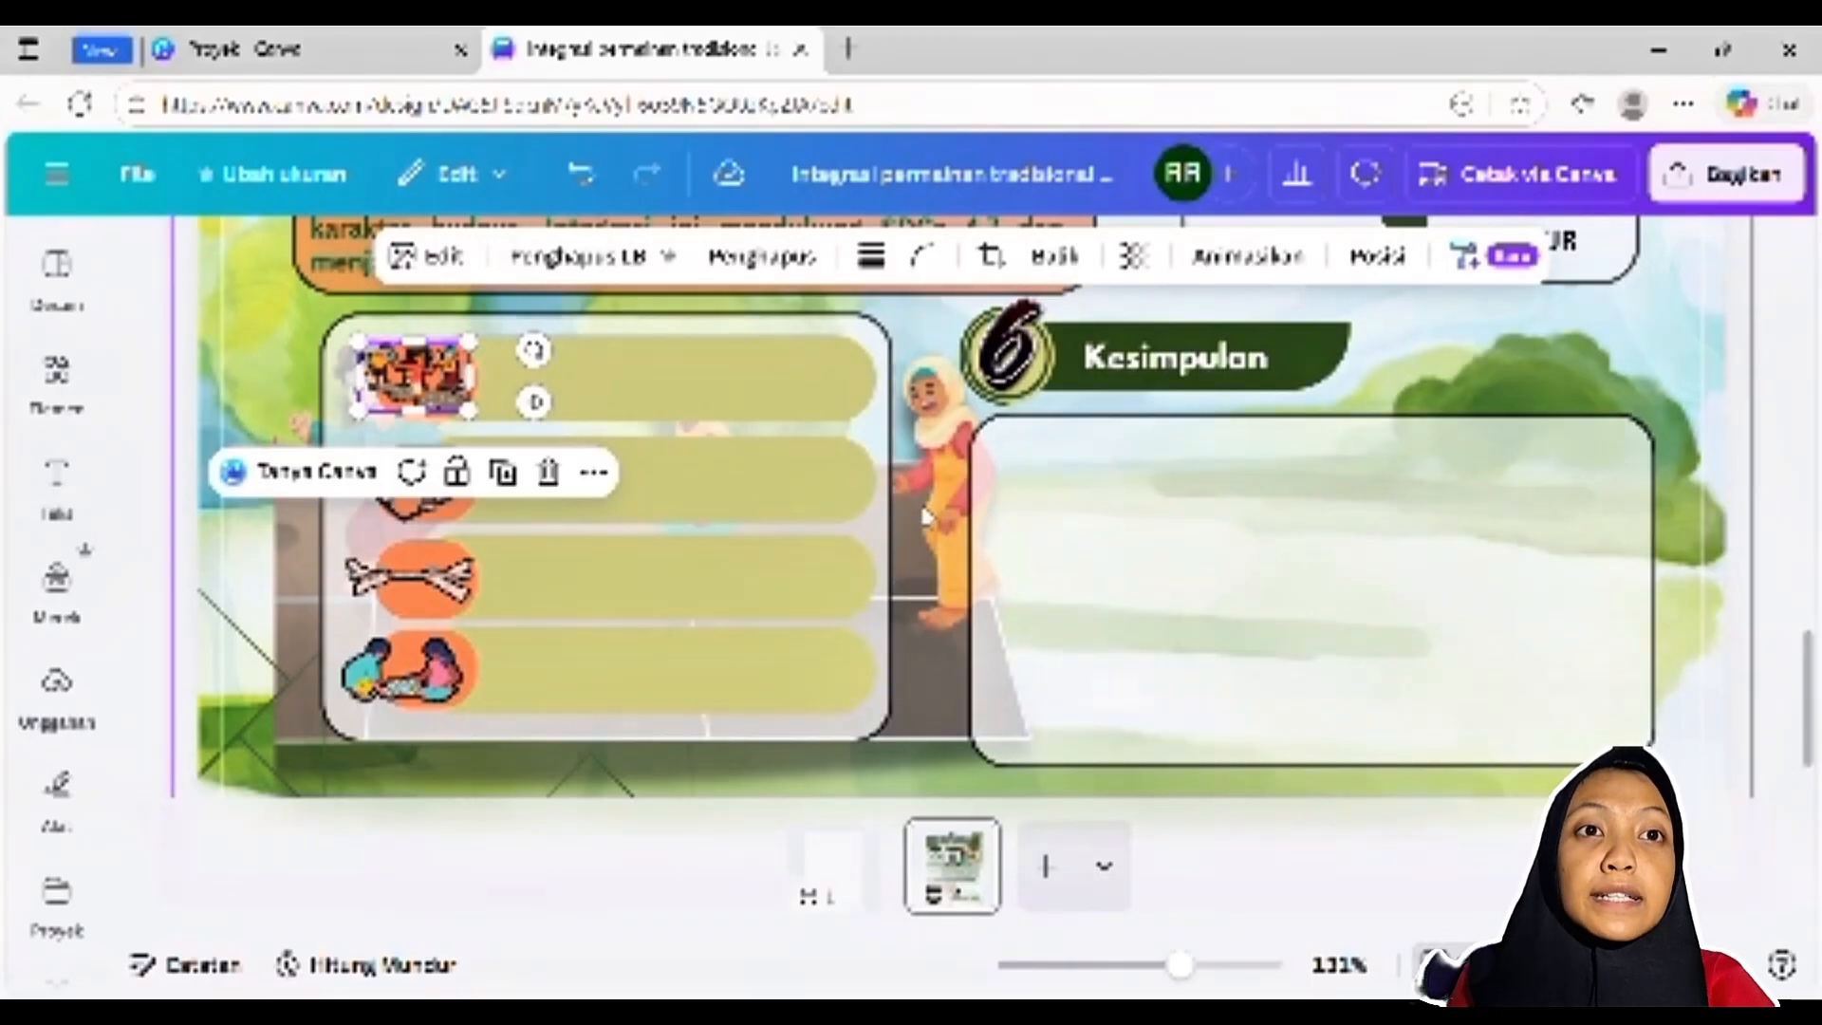
{"action": "left_click", "coordinate": [580, 173]}
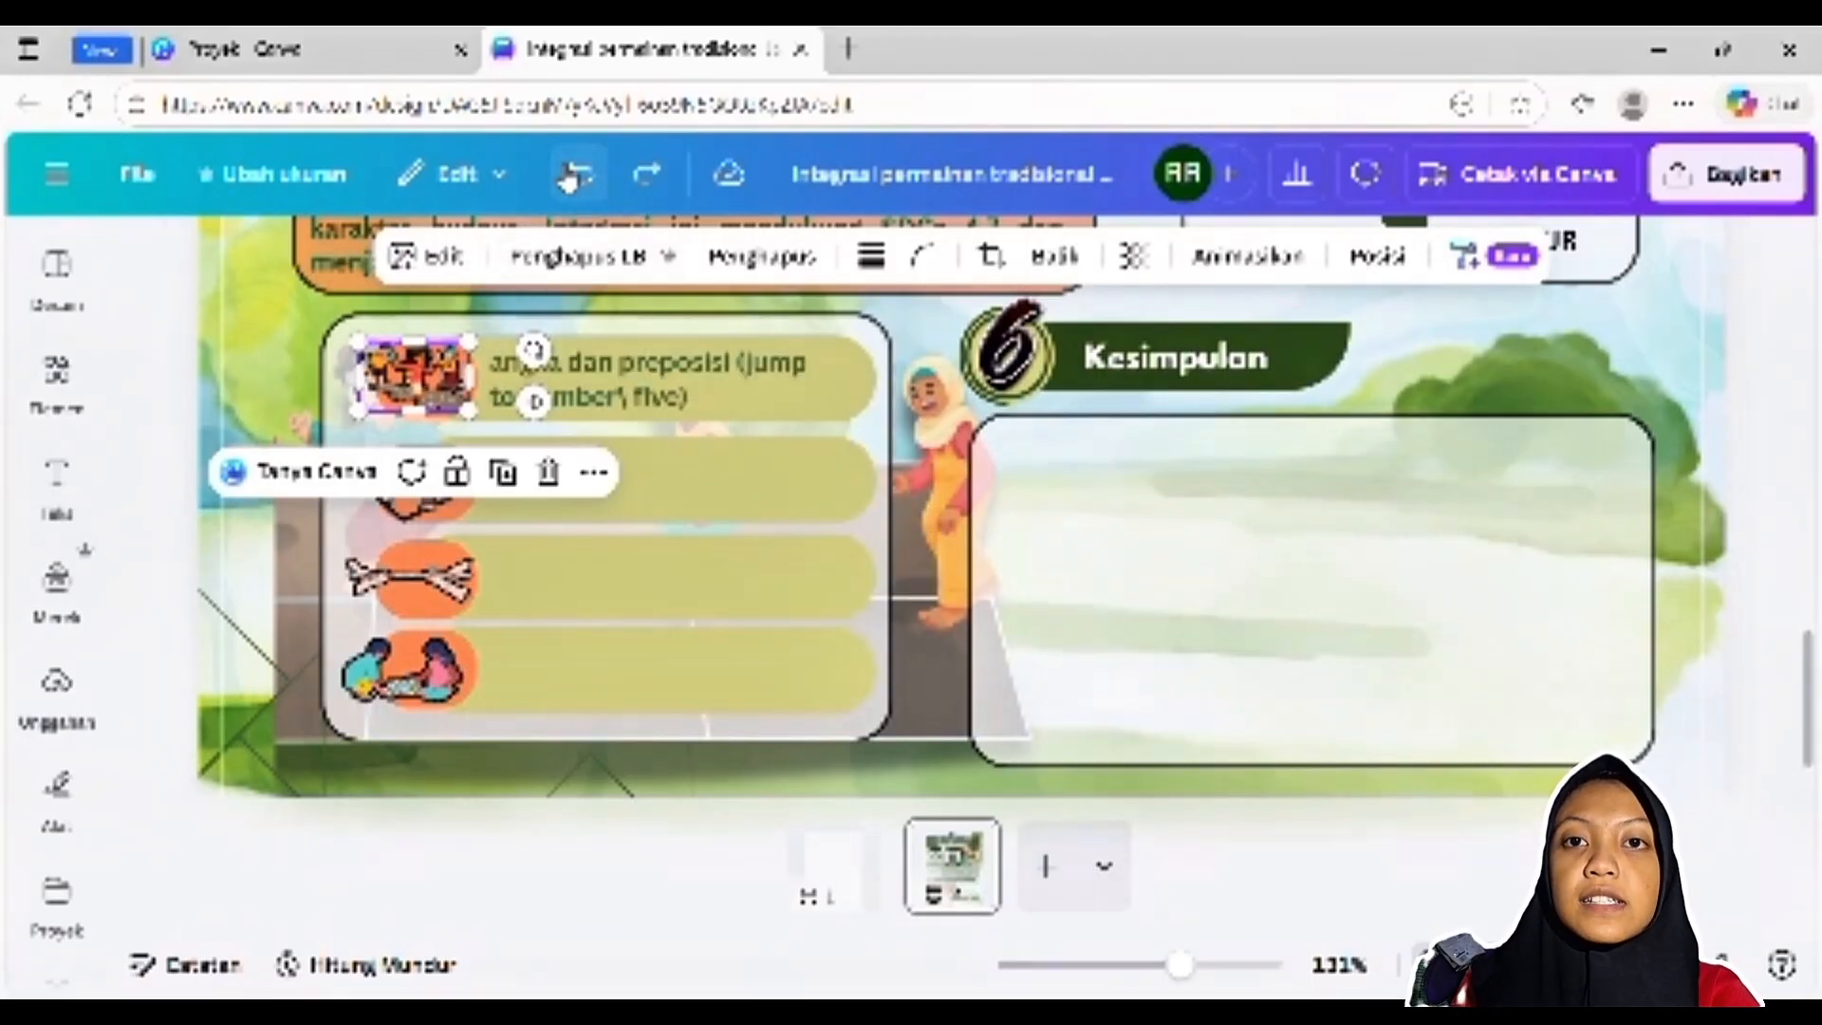
{"action": "left_click", "coordinate": [1782, 414]}
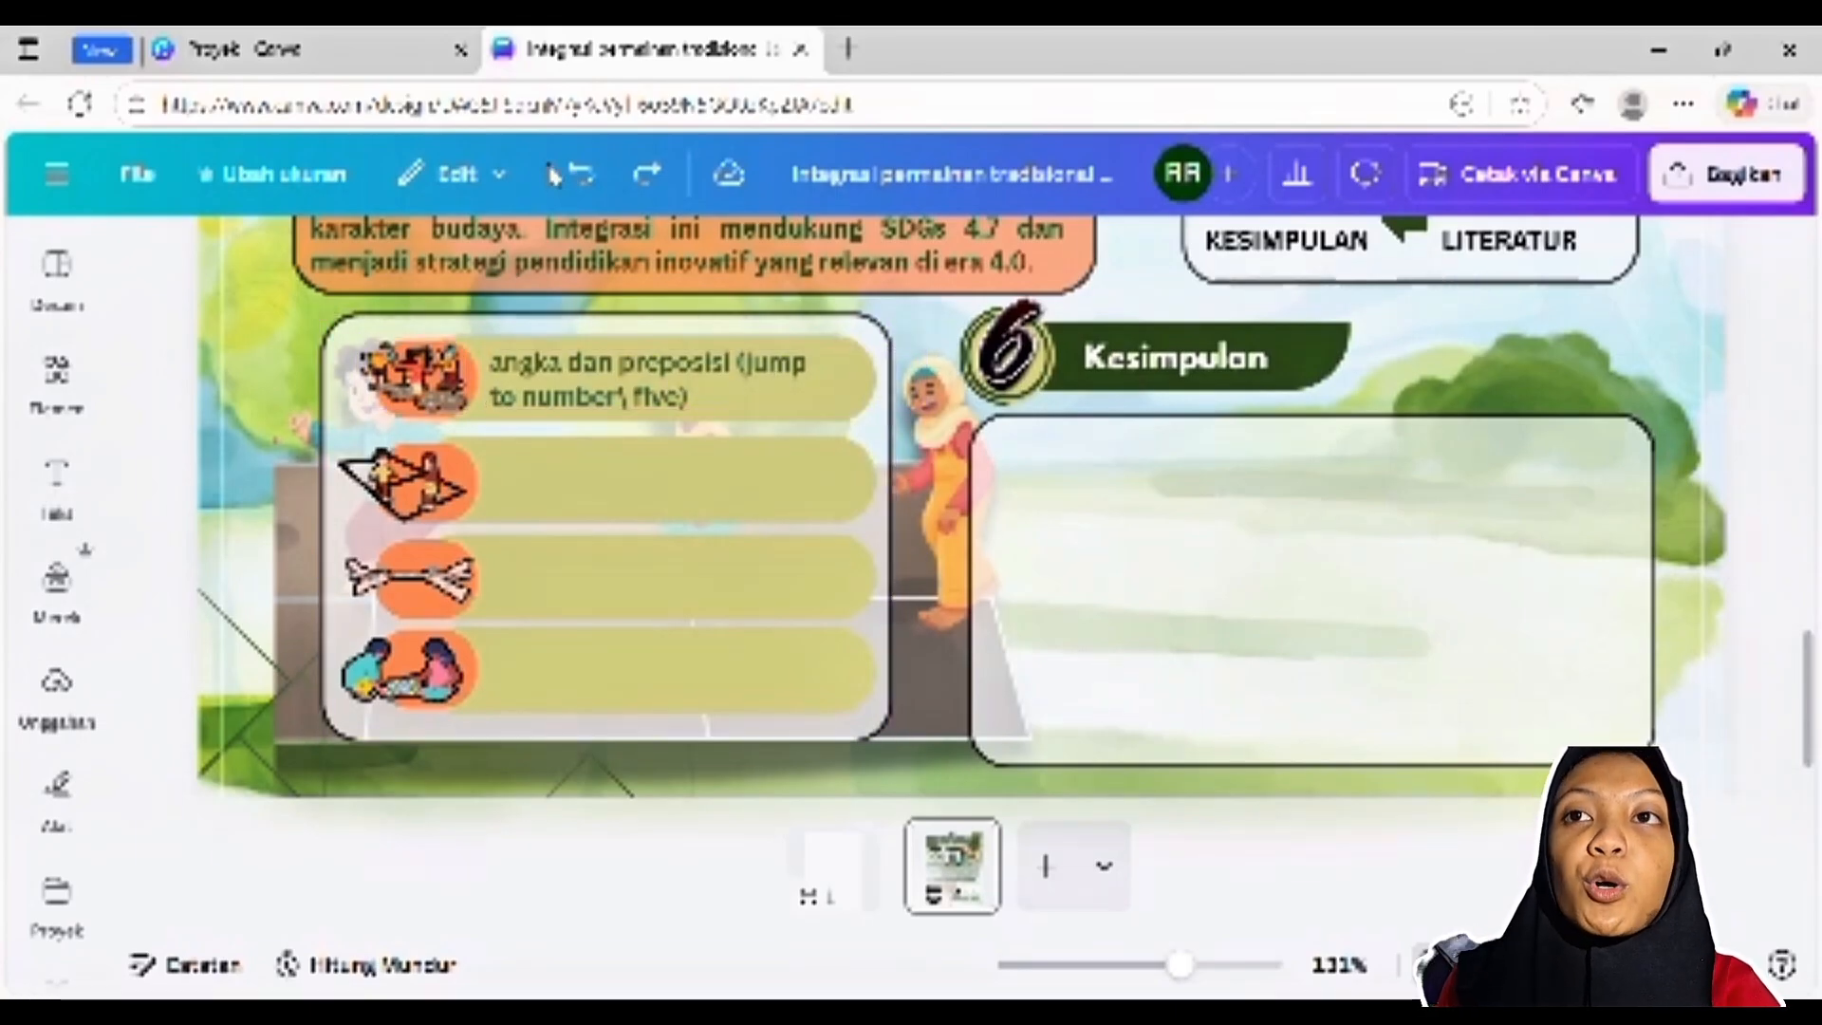
Restore only the text "instruksi sederhana (run fast, don't let them pass)" beside the second game illustration and select it
{"action": "left_click", "coordinate": [406, 489]}
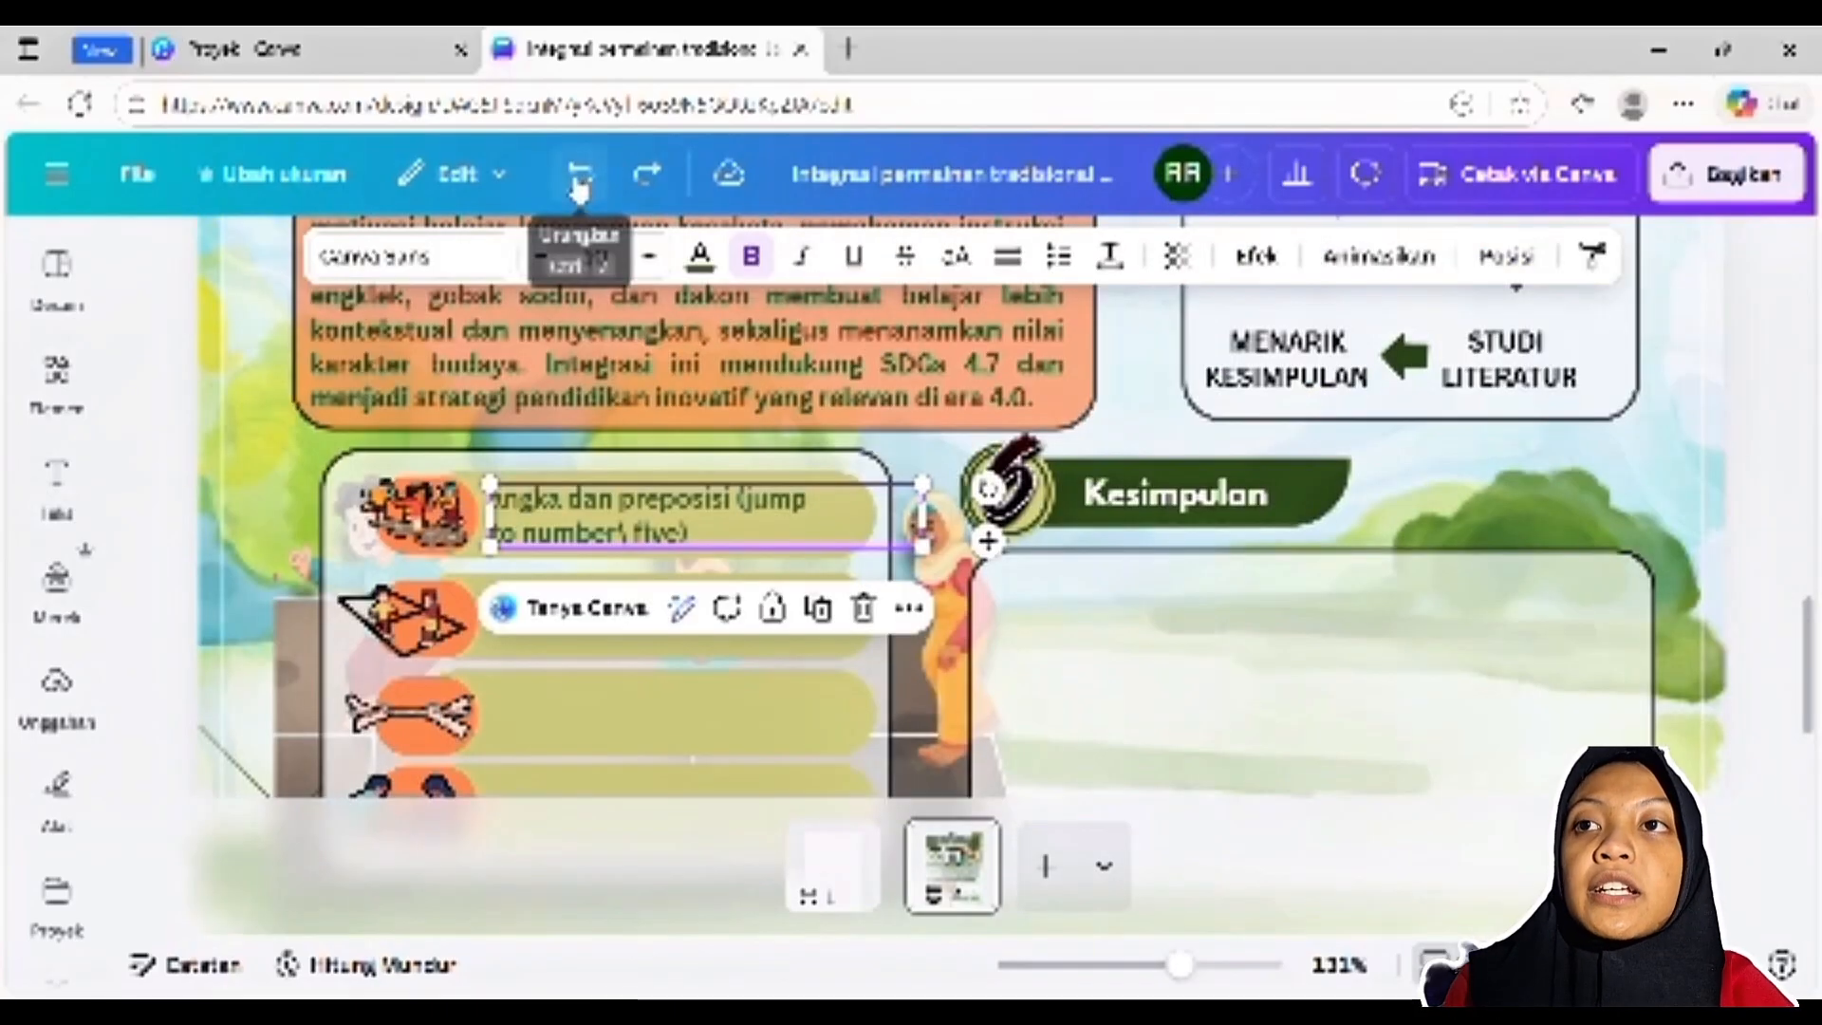
{"action": "left_click", "coordinate": [579, 180]}
{"action": "left_click", "coordinate": [580, 180]}
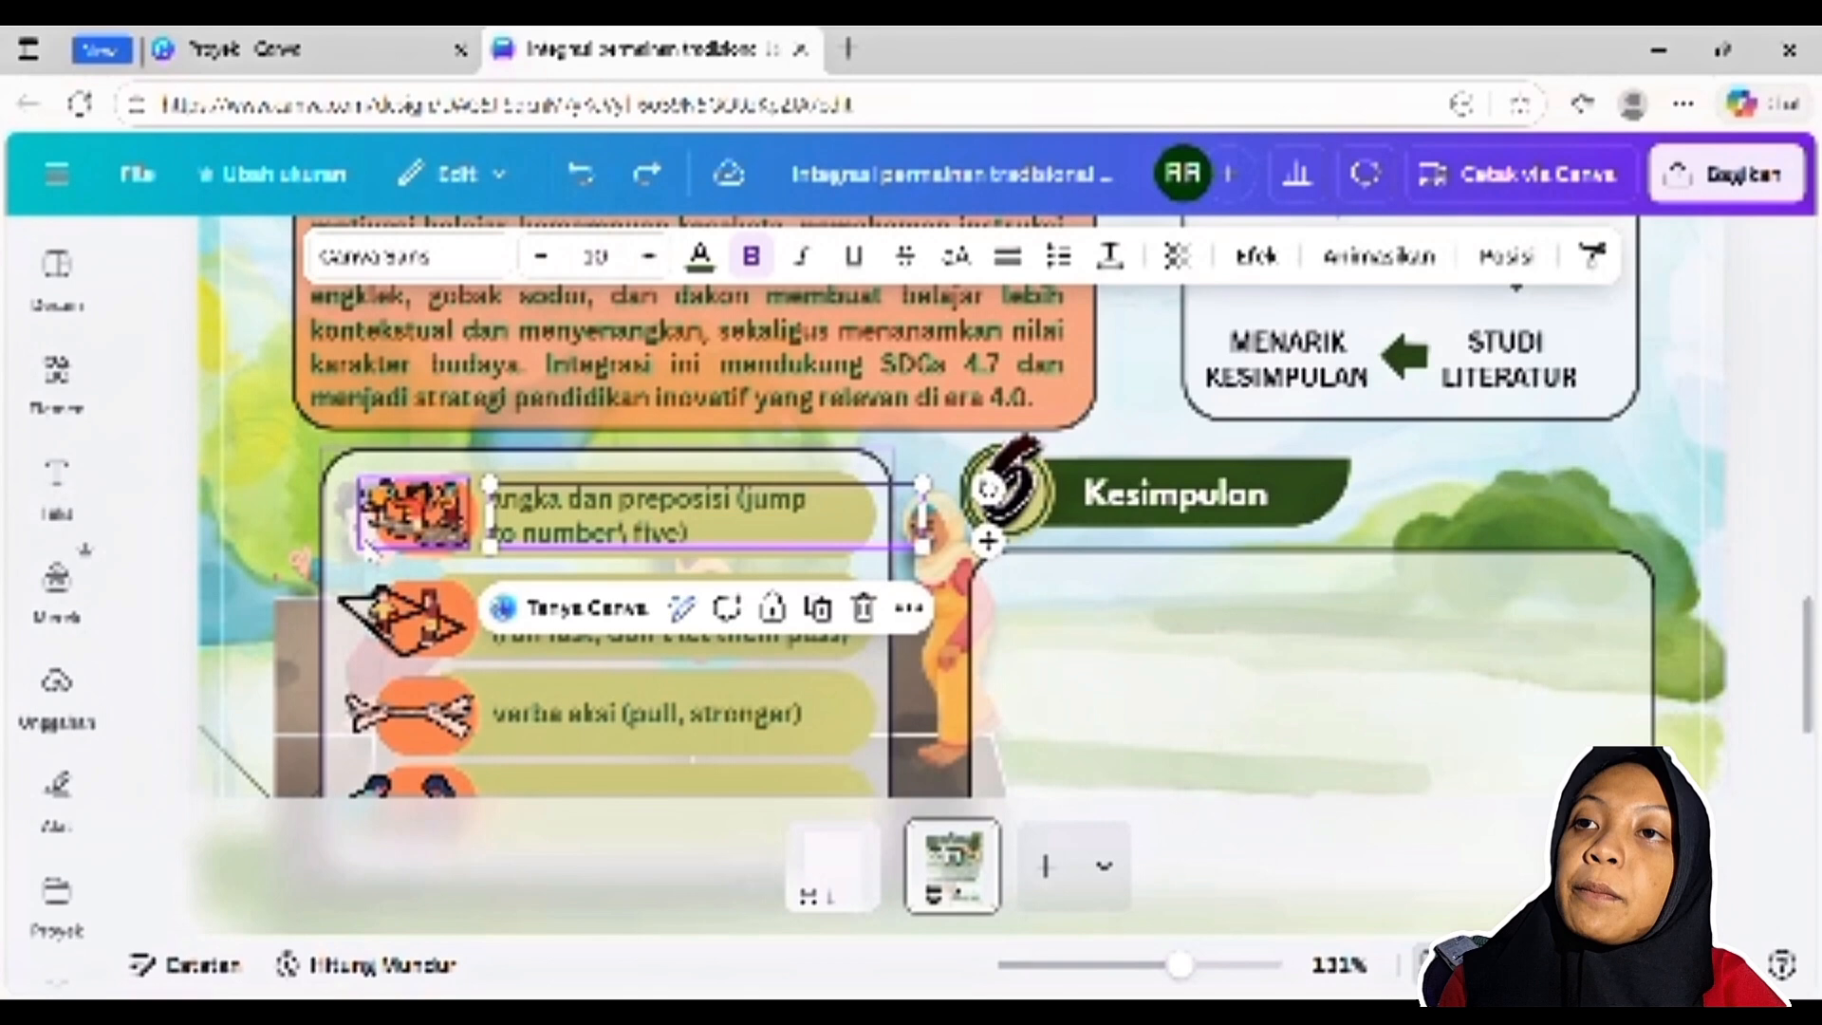
{"action": "left_click", "coordinate": [627, 183]}
{"action": "left_click", "coordinate": [401, 605]}
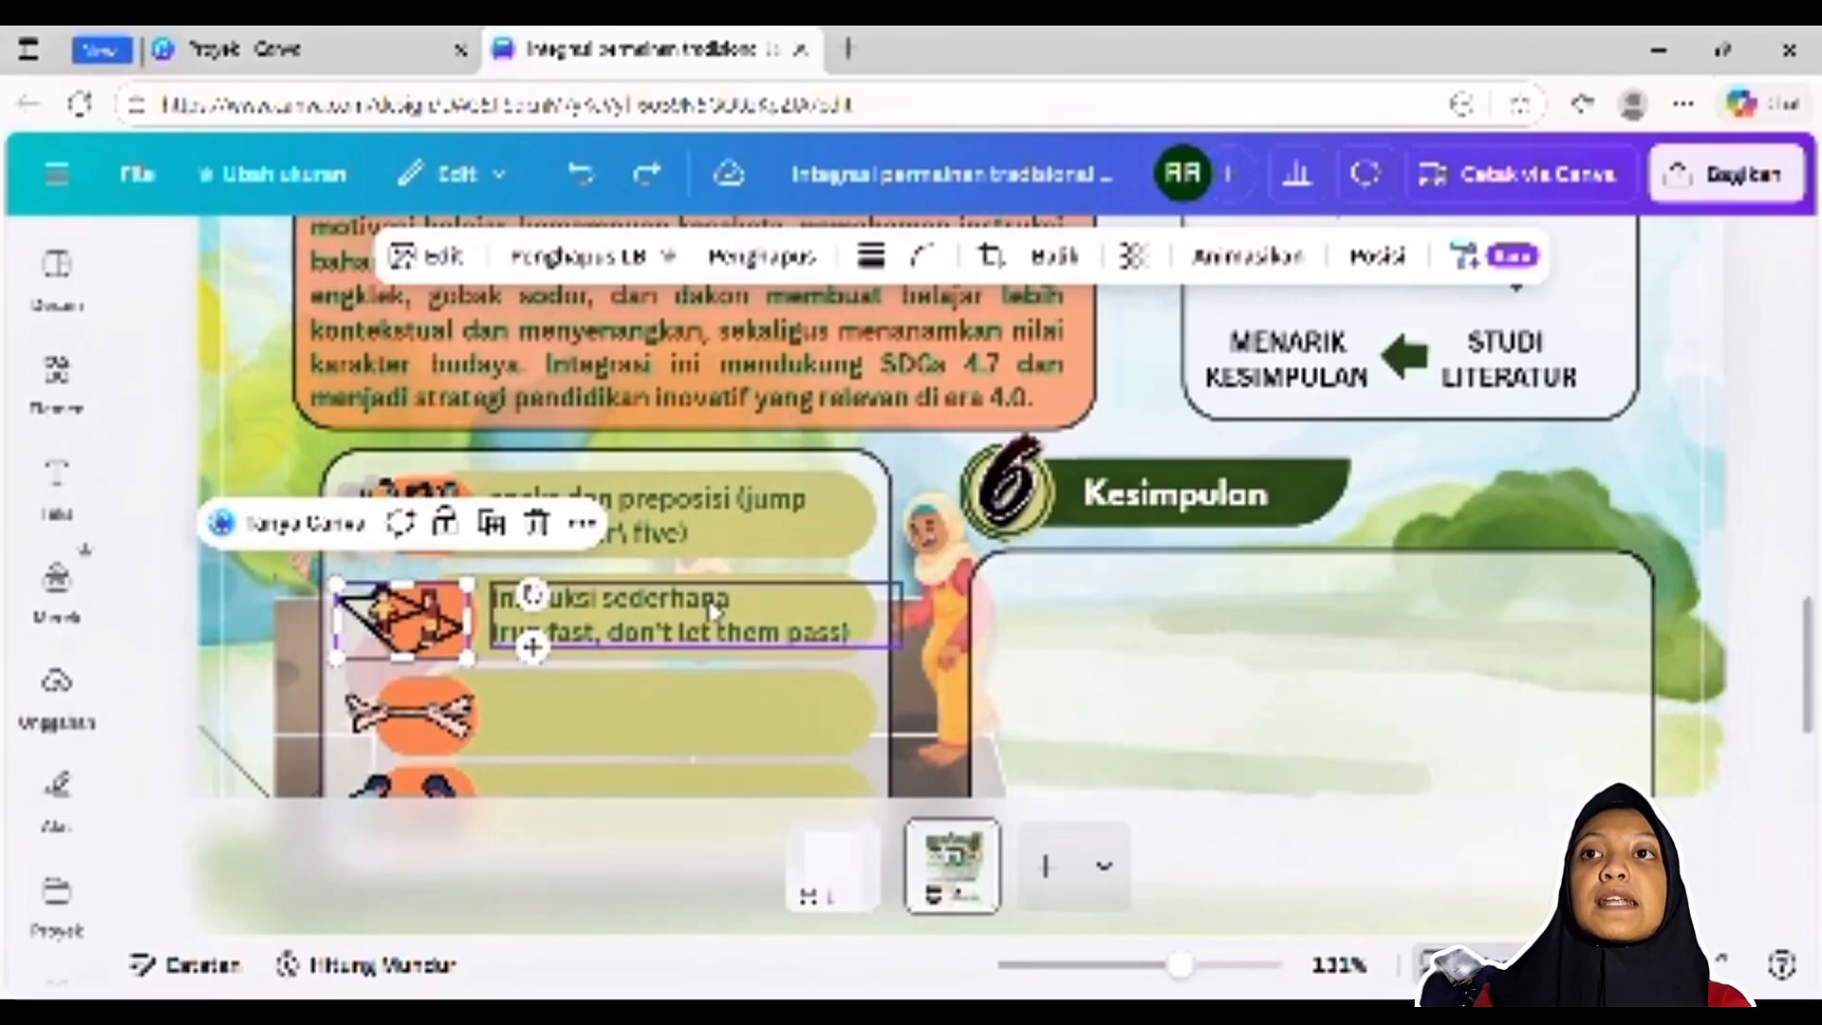
{"action": "left_click", "coordinate": [714, 611]}
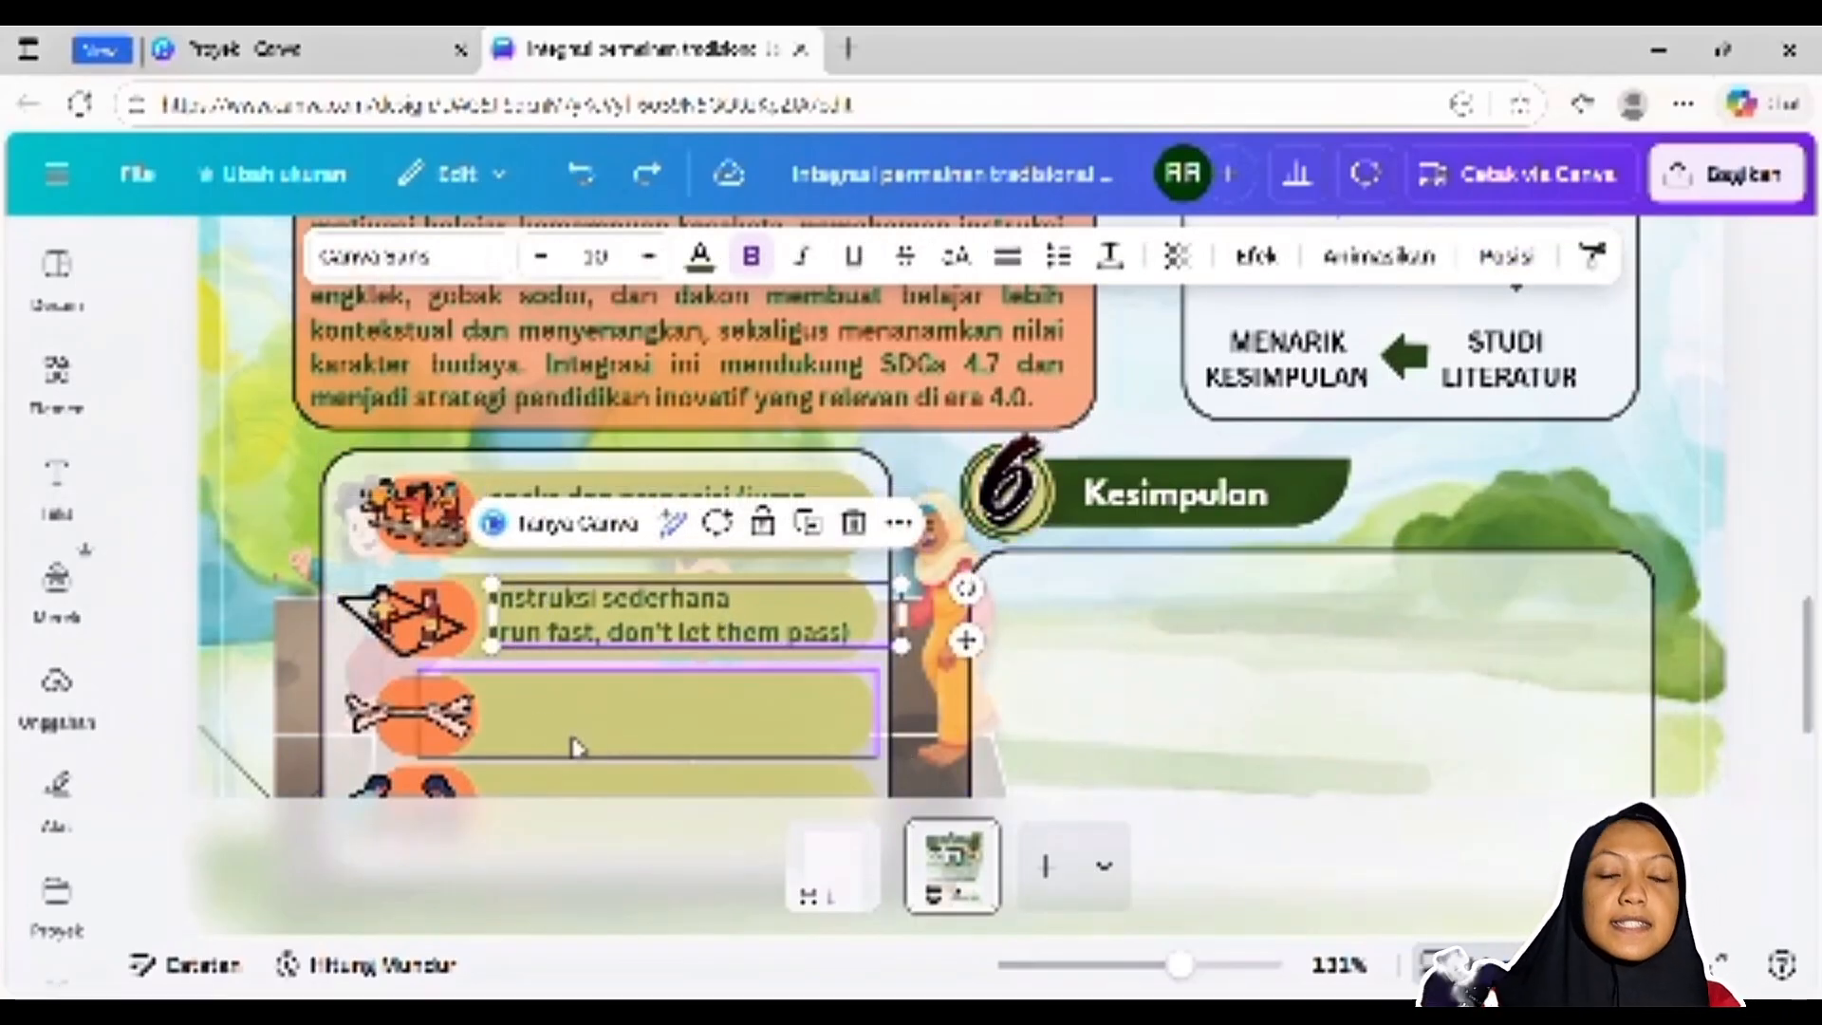
Undo the removal of "verba aksi (pull, stronger)" beside the third game illustration and select that text
{"action": "scroll", "coordinate": [507, 725], "scroll_direction": "down", "scroll_amount": 2}
{"action": "left_click", "coordinate": [410, 571]}
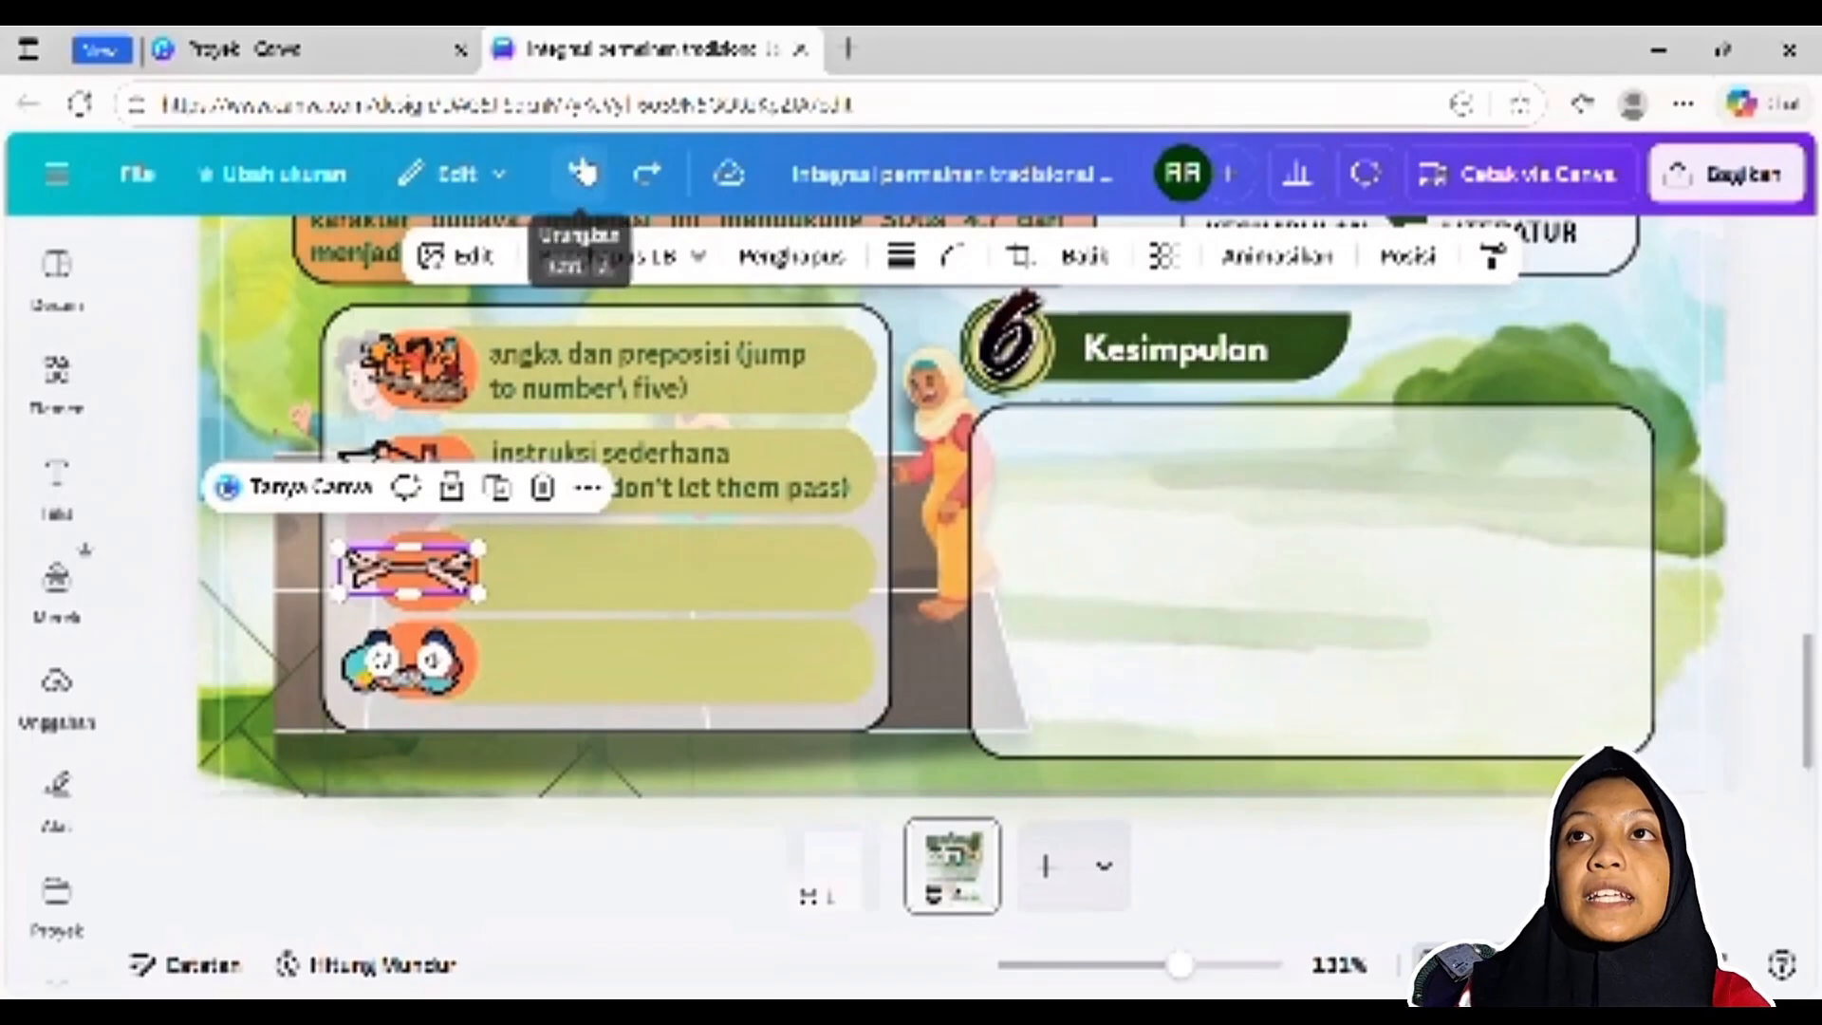
{"action": "left_click", "coordinate": [586, 176]}
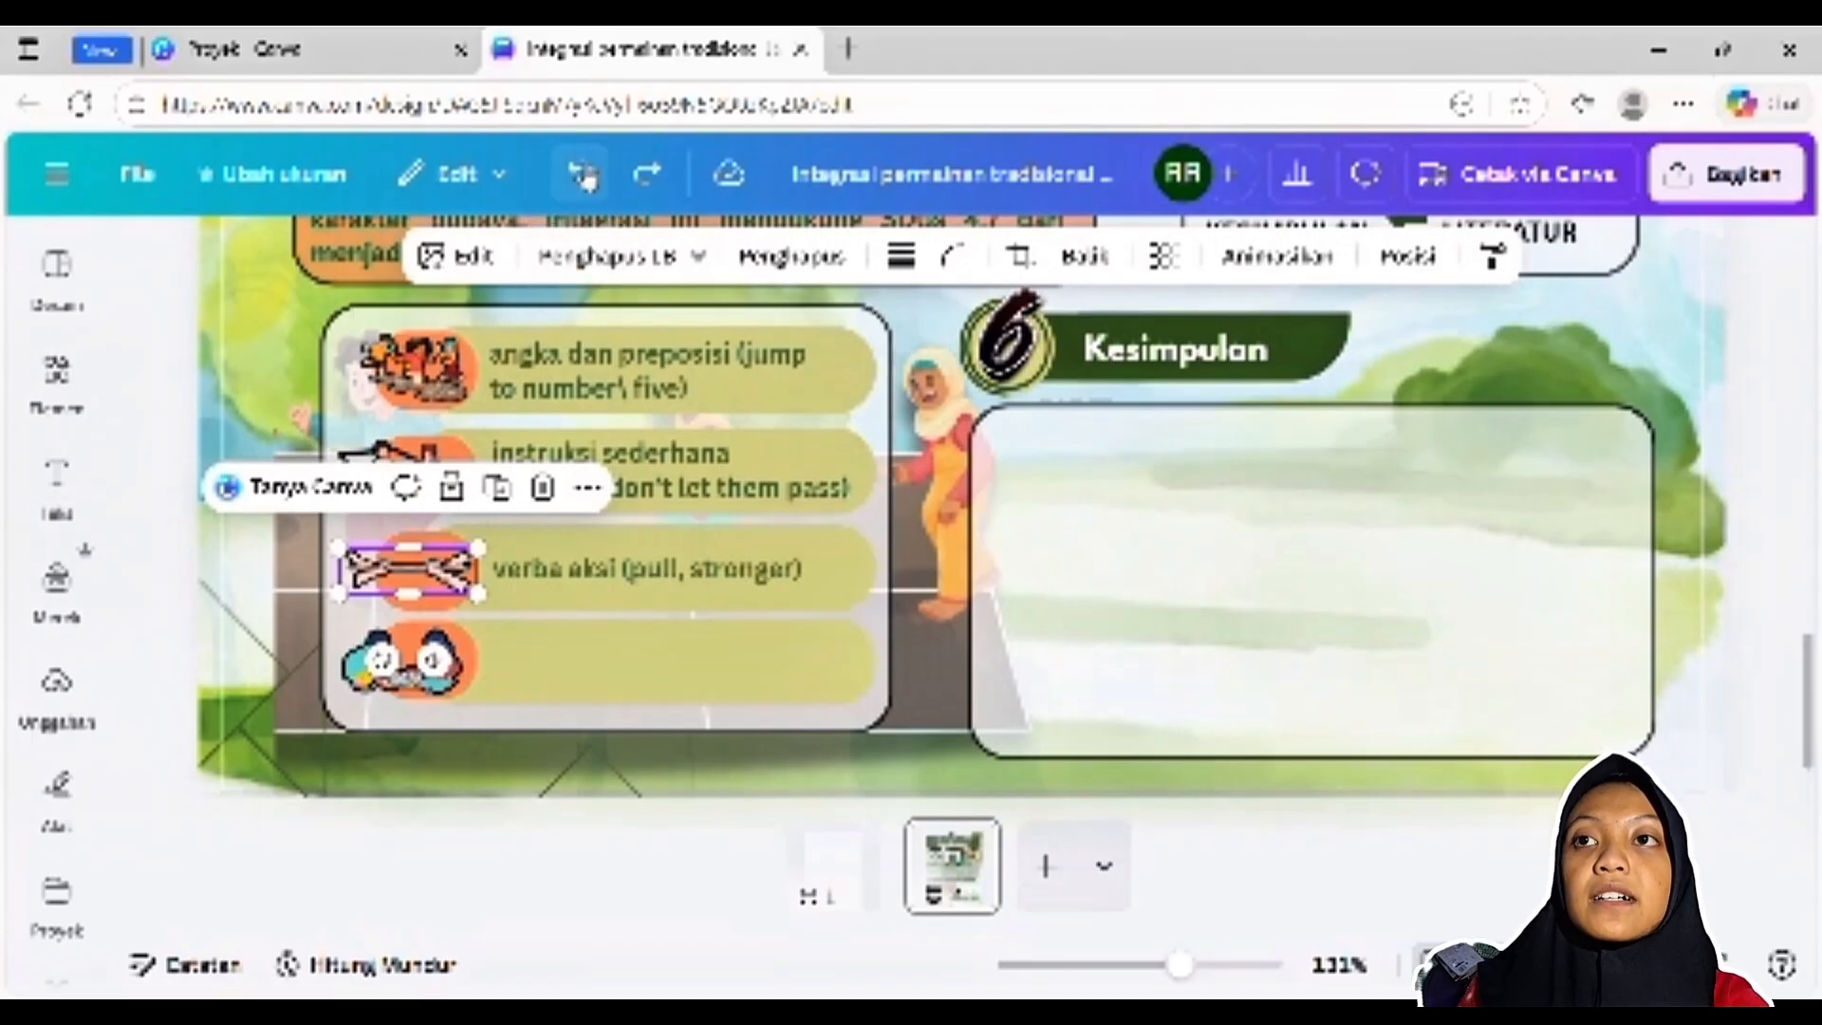
{"action": "left_click", "coordinate": [750, 581]}
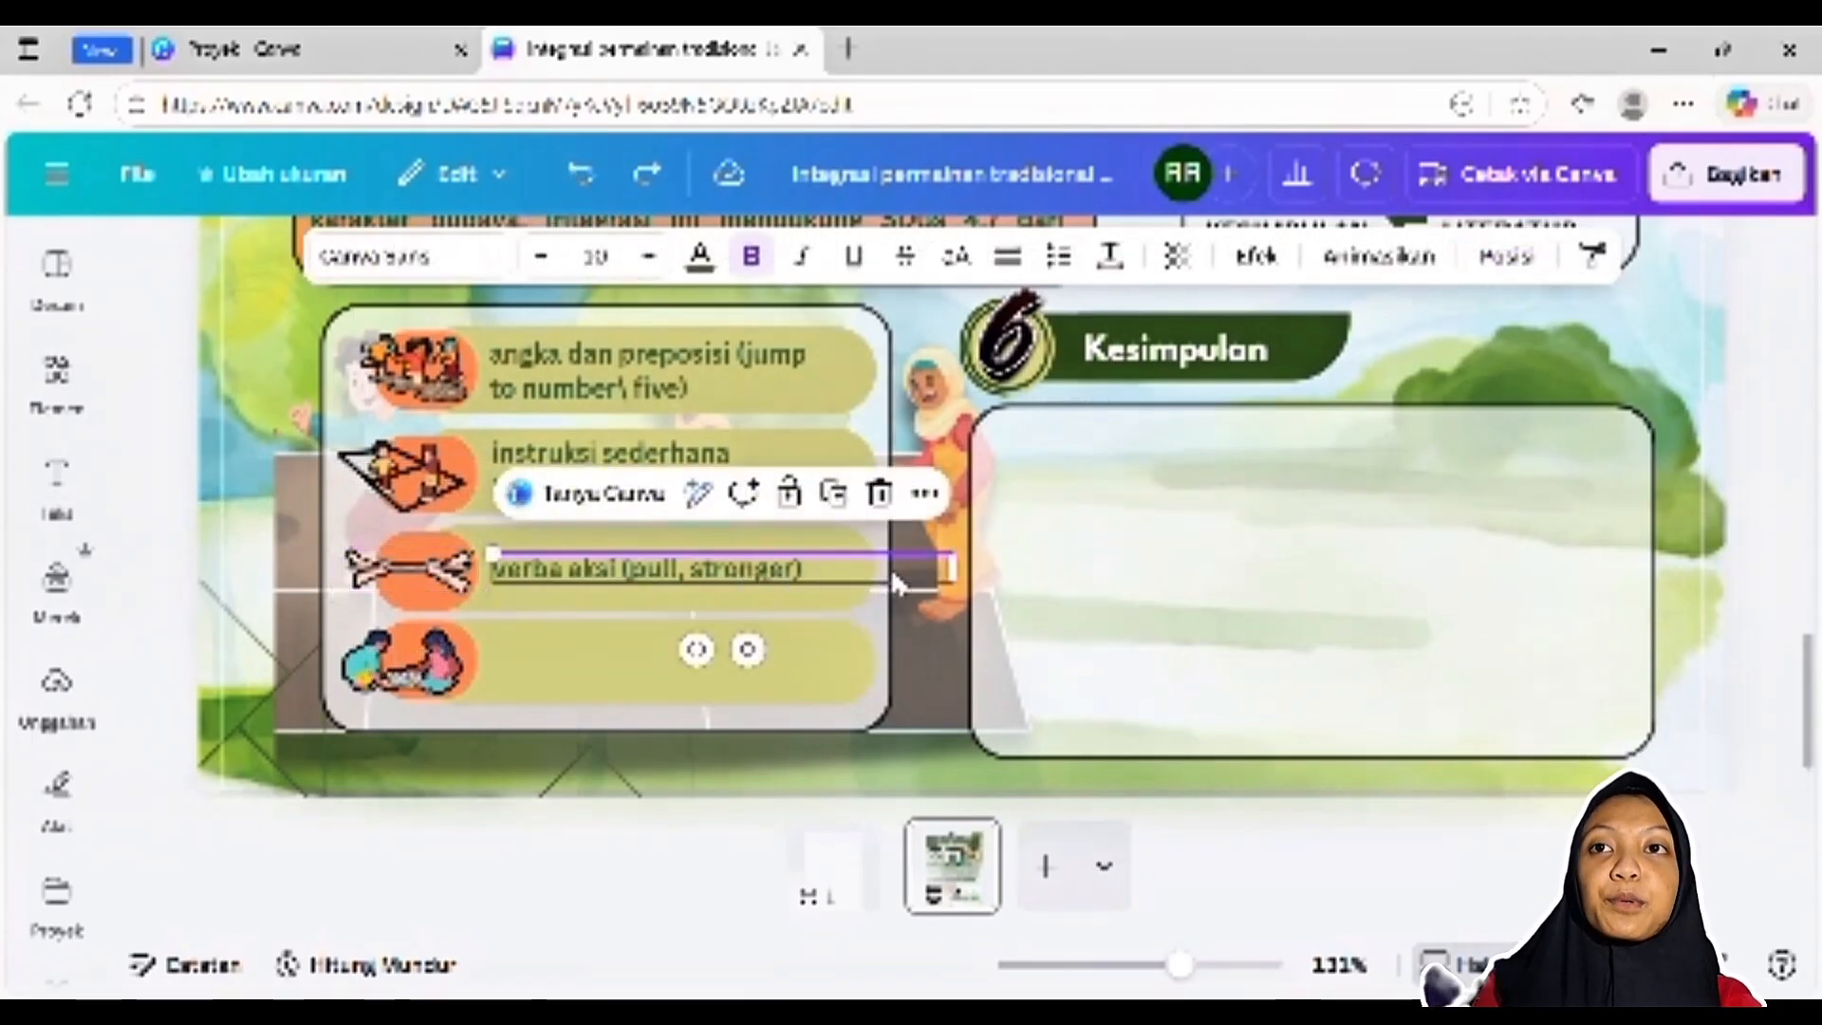
Undo the removal of "ekspresi permainan (go up, go down, your turn)" beside the fourth game illustration and select that text
{"action": "left_click", "coordinate": [408, 664]}
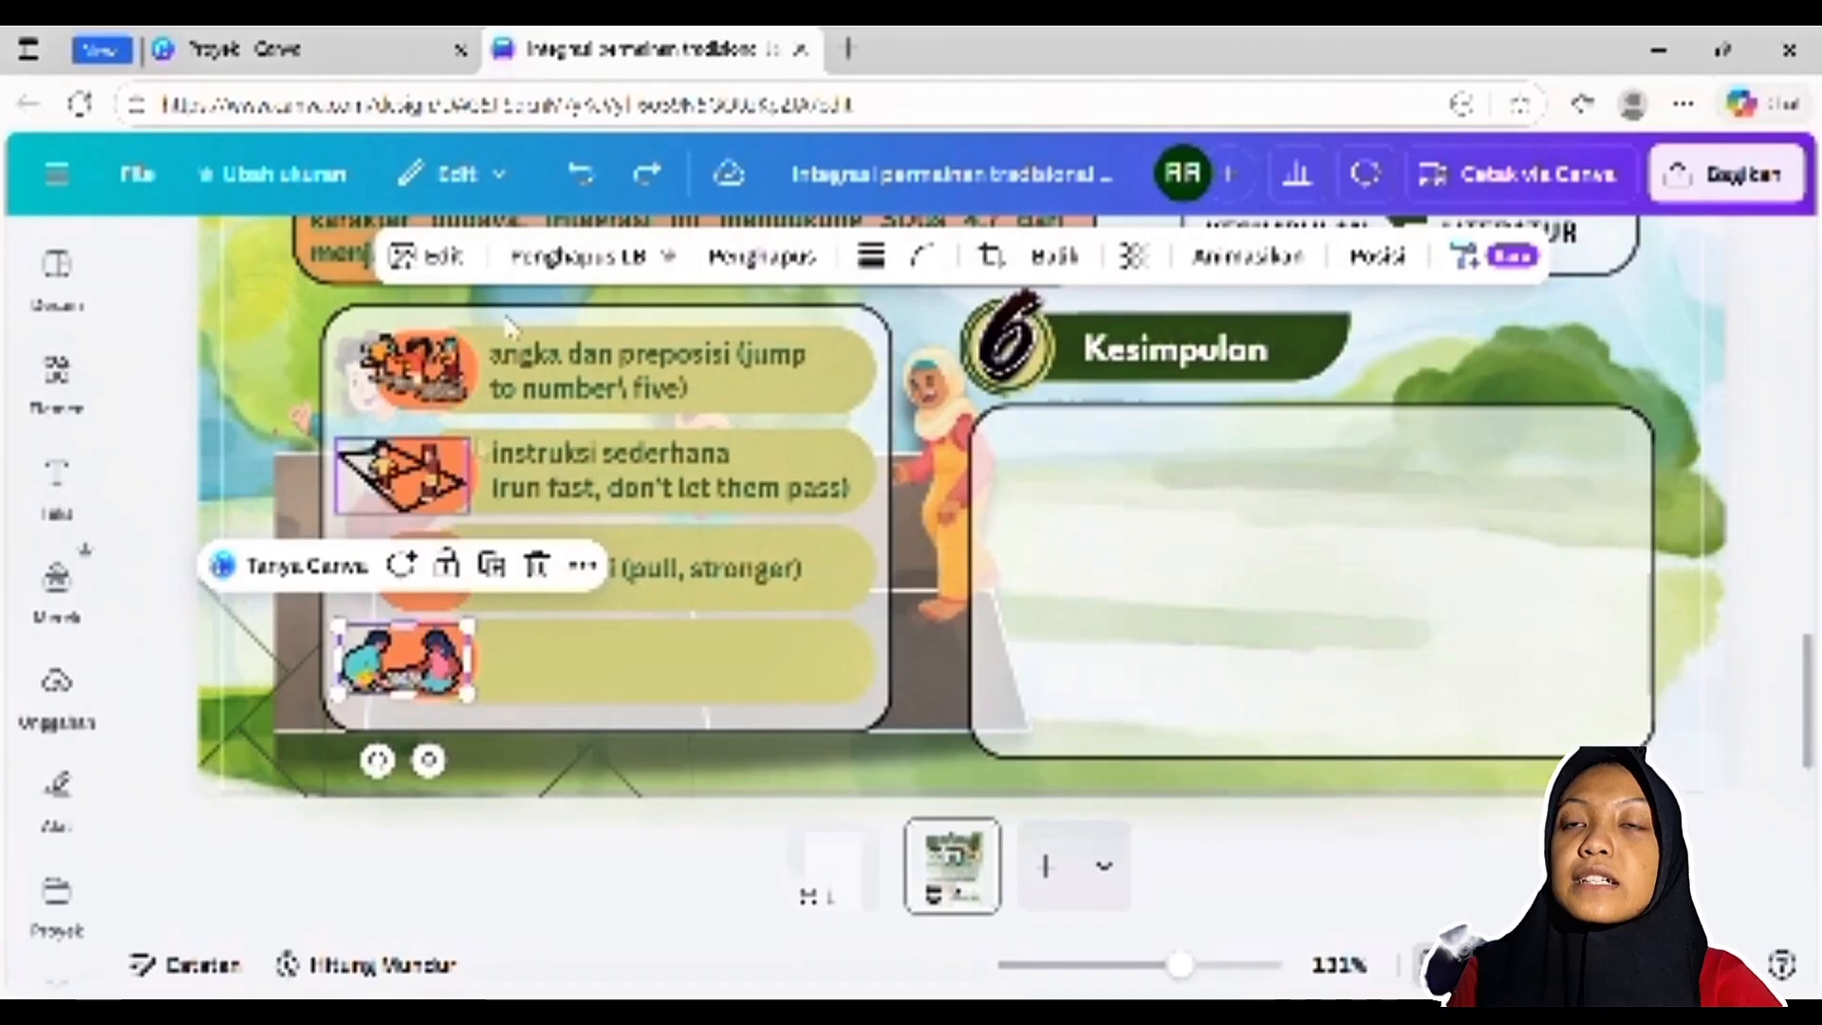
{"action": "left_click", "coordinate": [563, 186]}
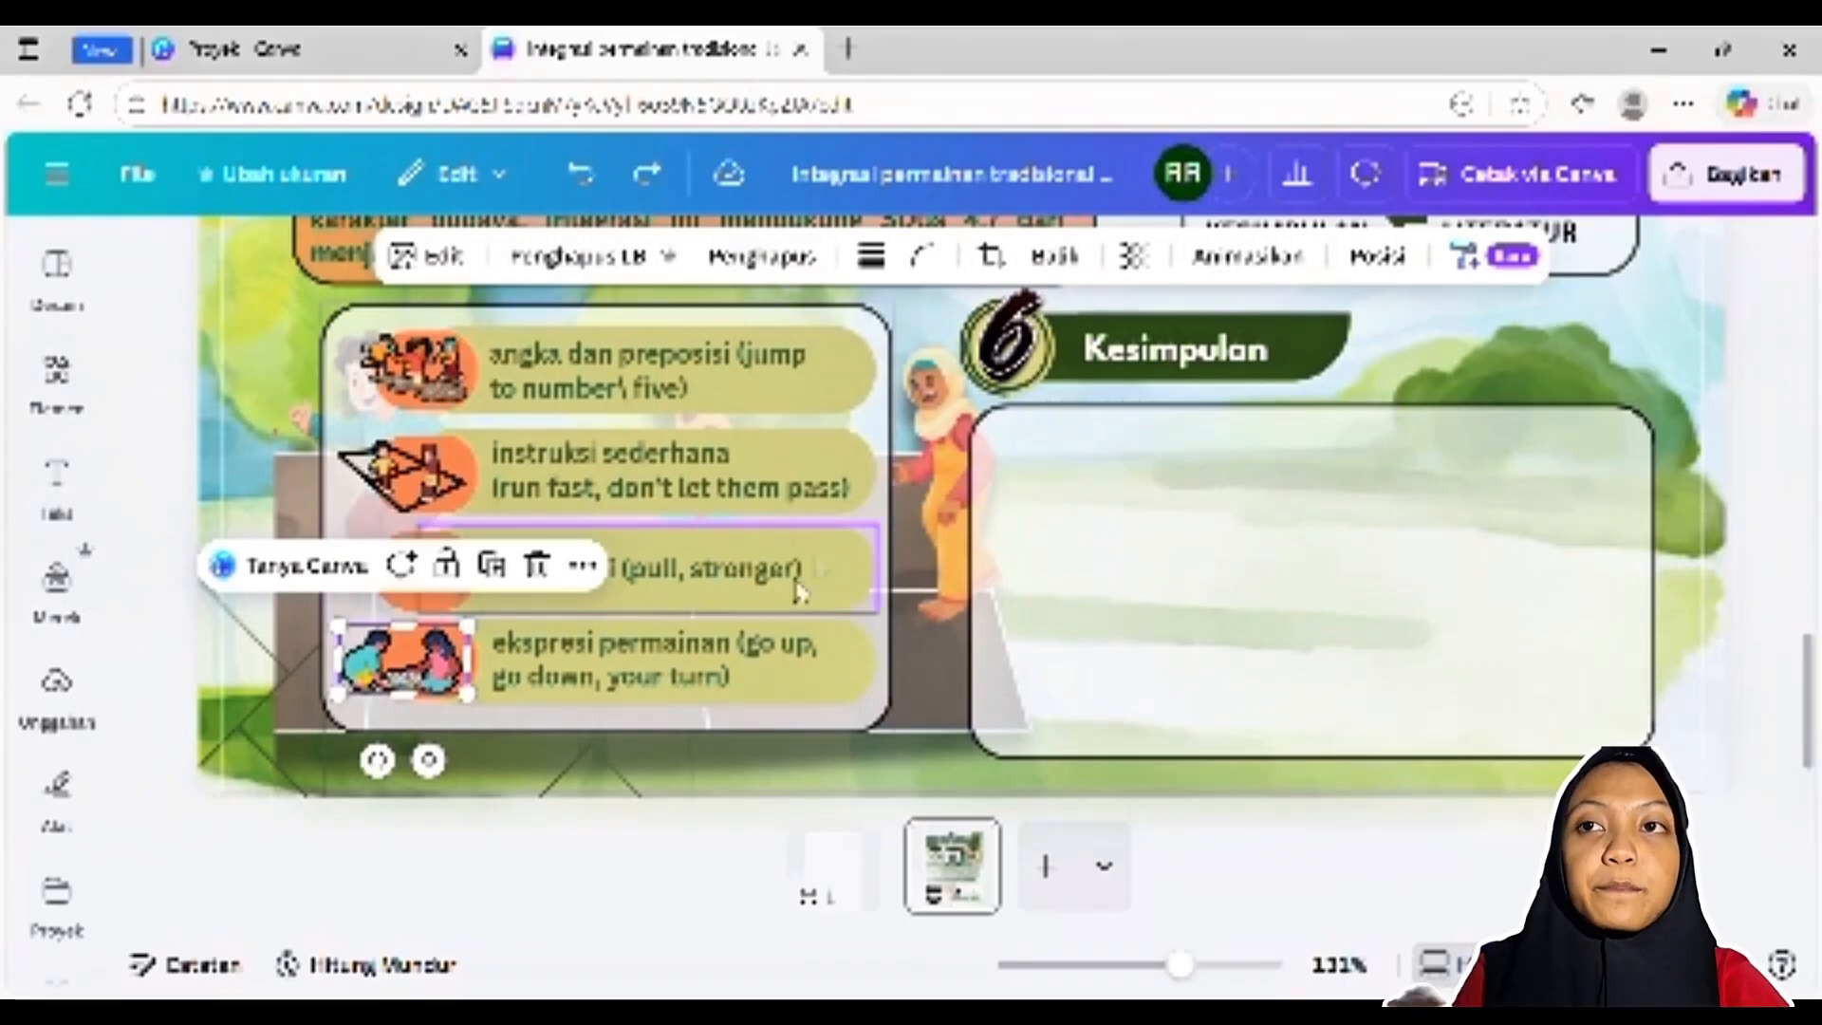
{"action": "left_click", "coordinate": [759, 653]}
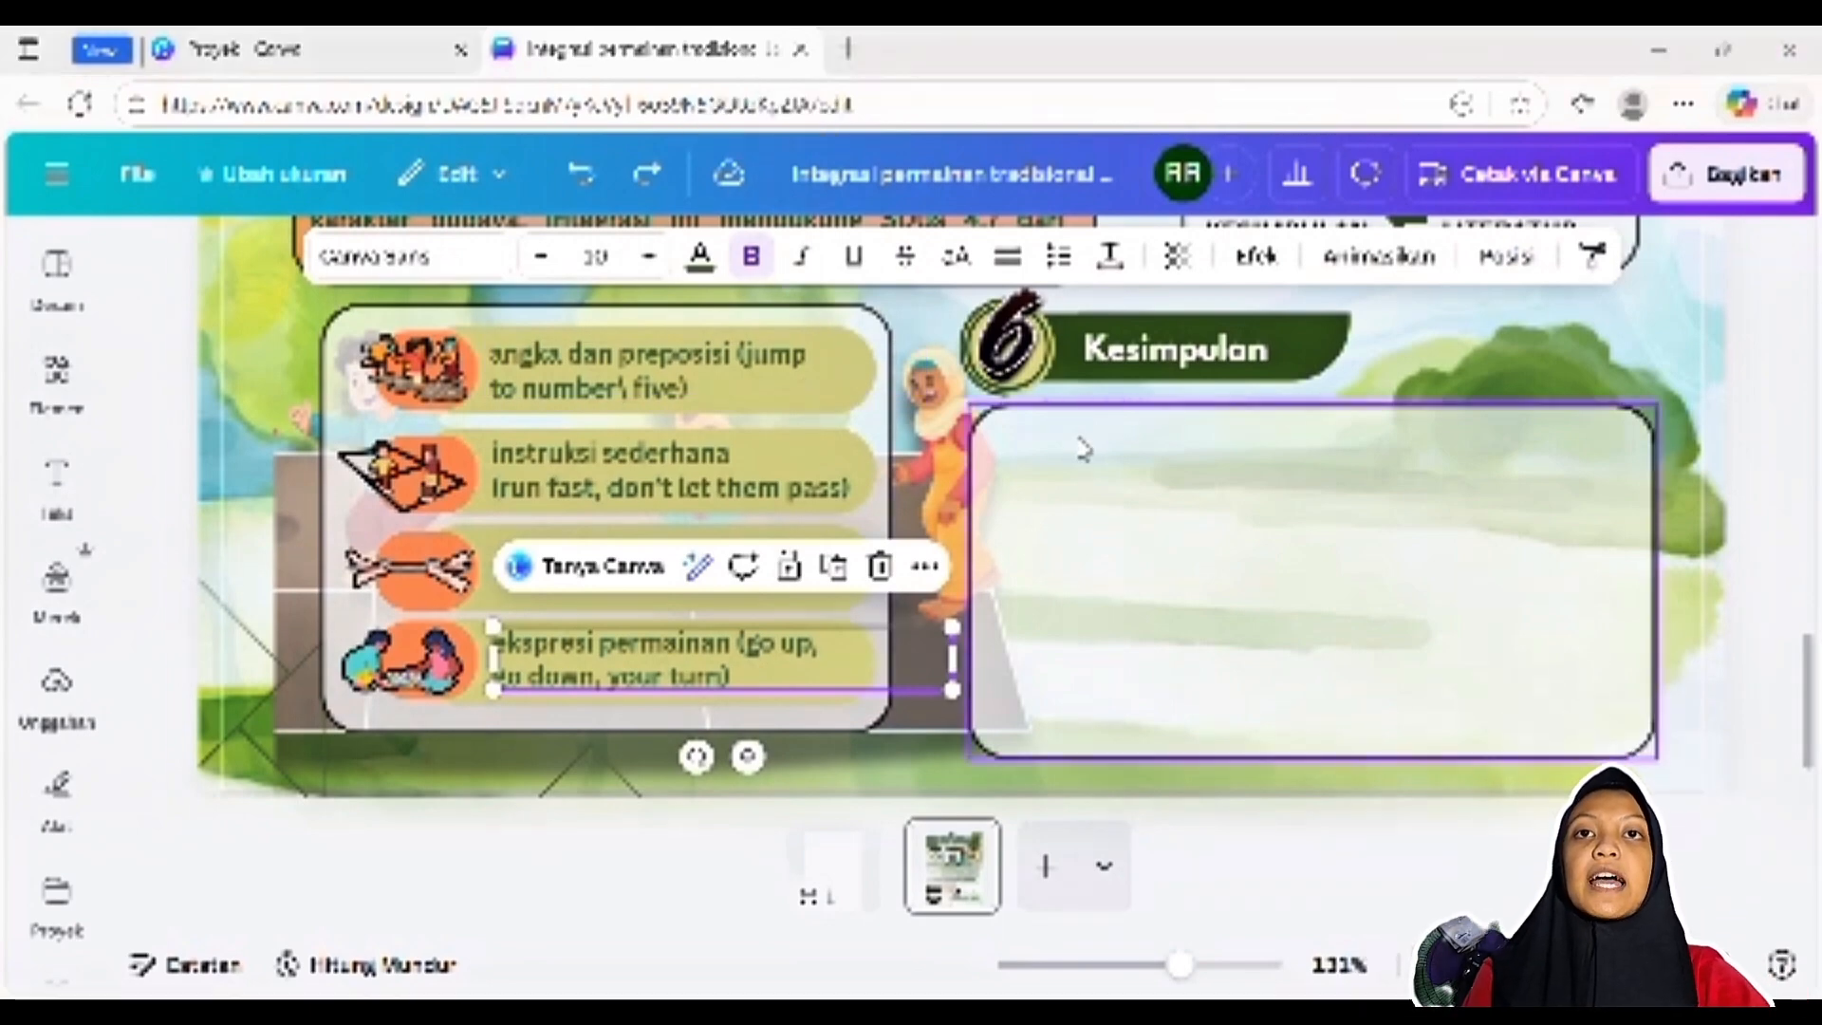
Undo the removal of the Kesimpulan text and select all of it to inspect its font and list formatting
{"action": "scroll", "coordinate": [1081, 447], "scroll_direction": "up", "scroll_amount": 3}
{"action": "scroll", "coordinate": [1032, 472], "scroll_direction": "down", "scroll_amount": 3}
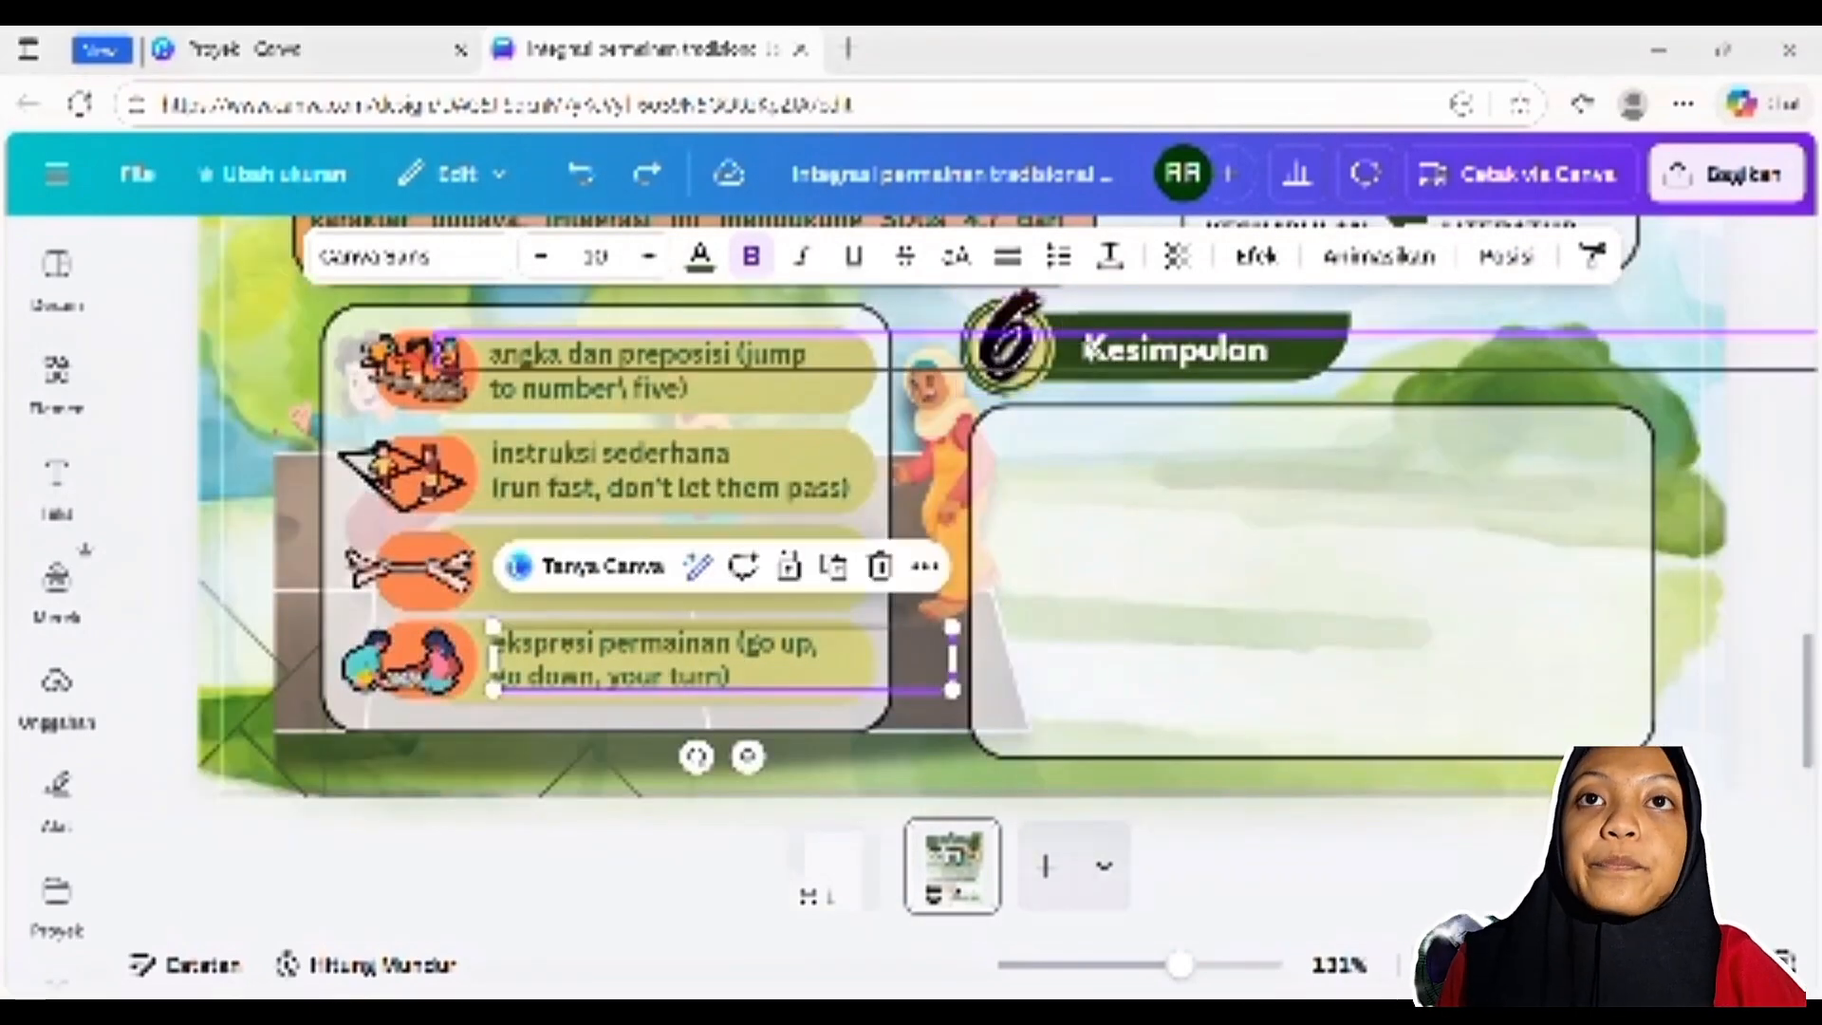
{"action": "left_click", "coordinate": [1091, 359]}
{"action": "left_click", "coordinate": [580, 174]}
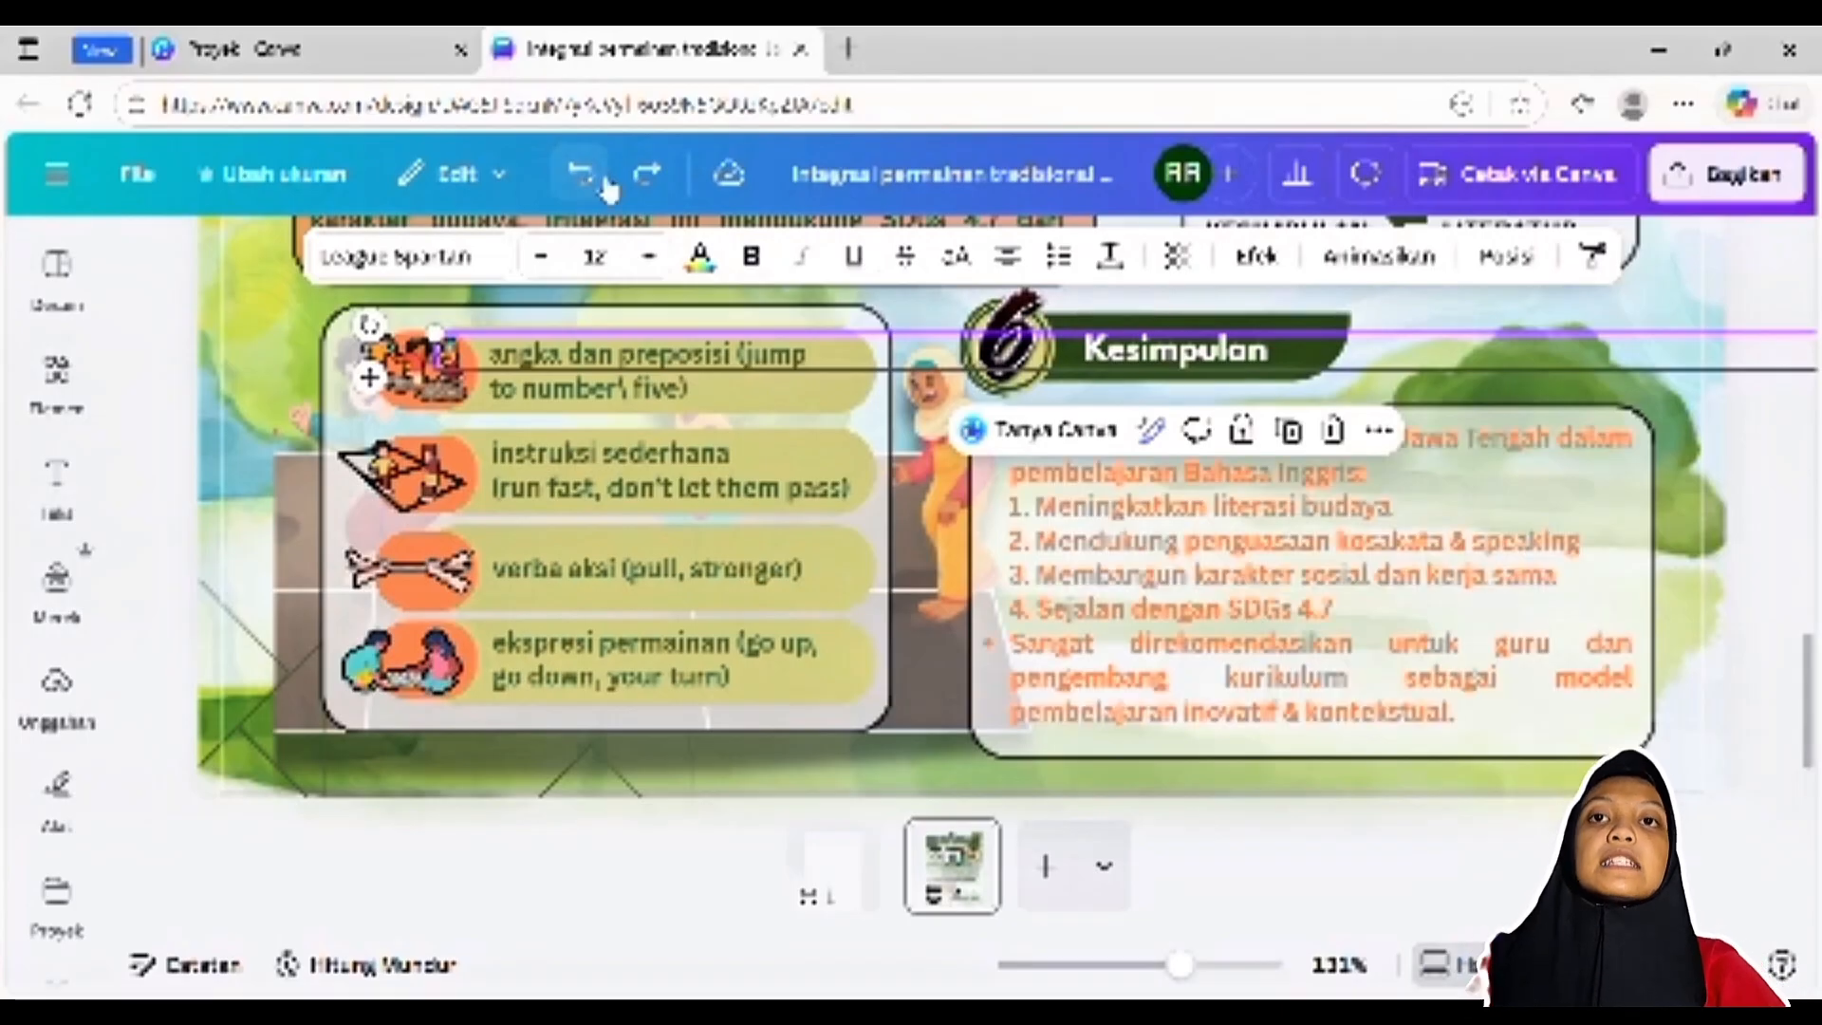
{"action": "double_click", "coordinate": [1502, 645]}
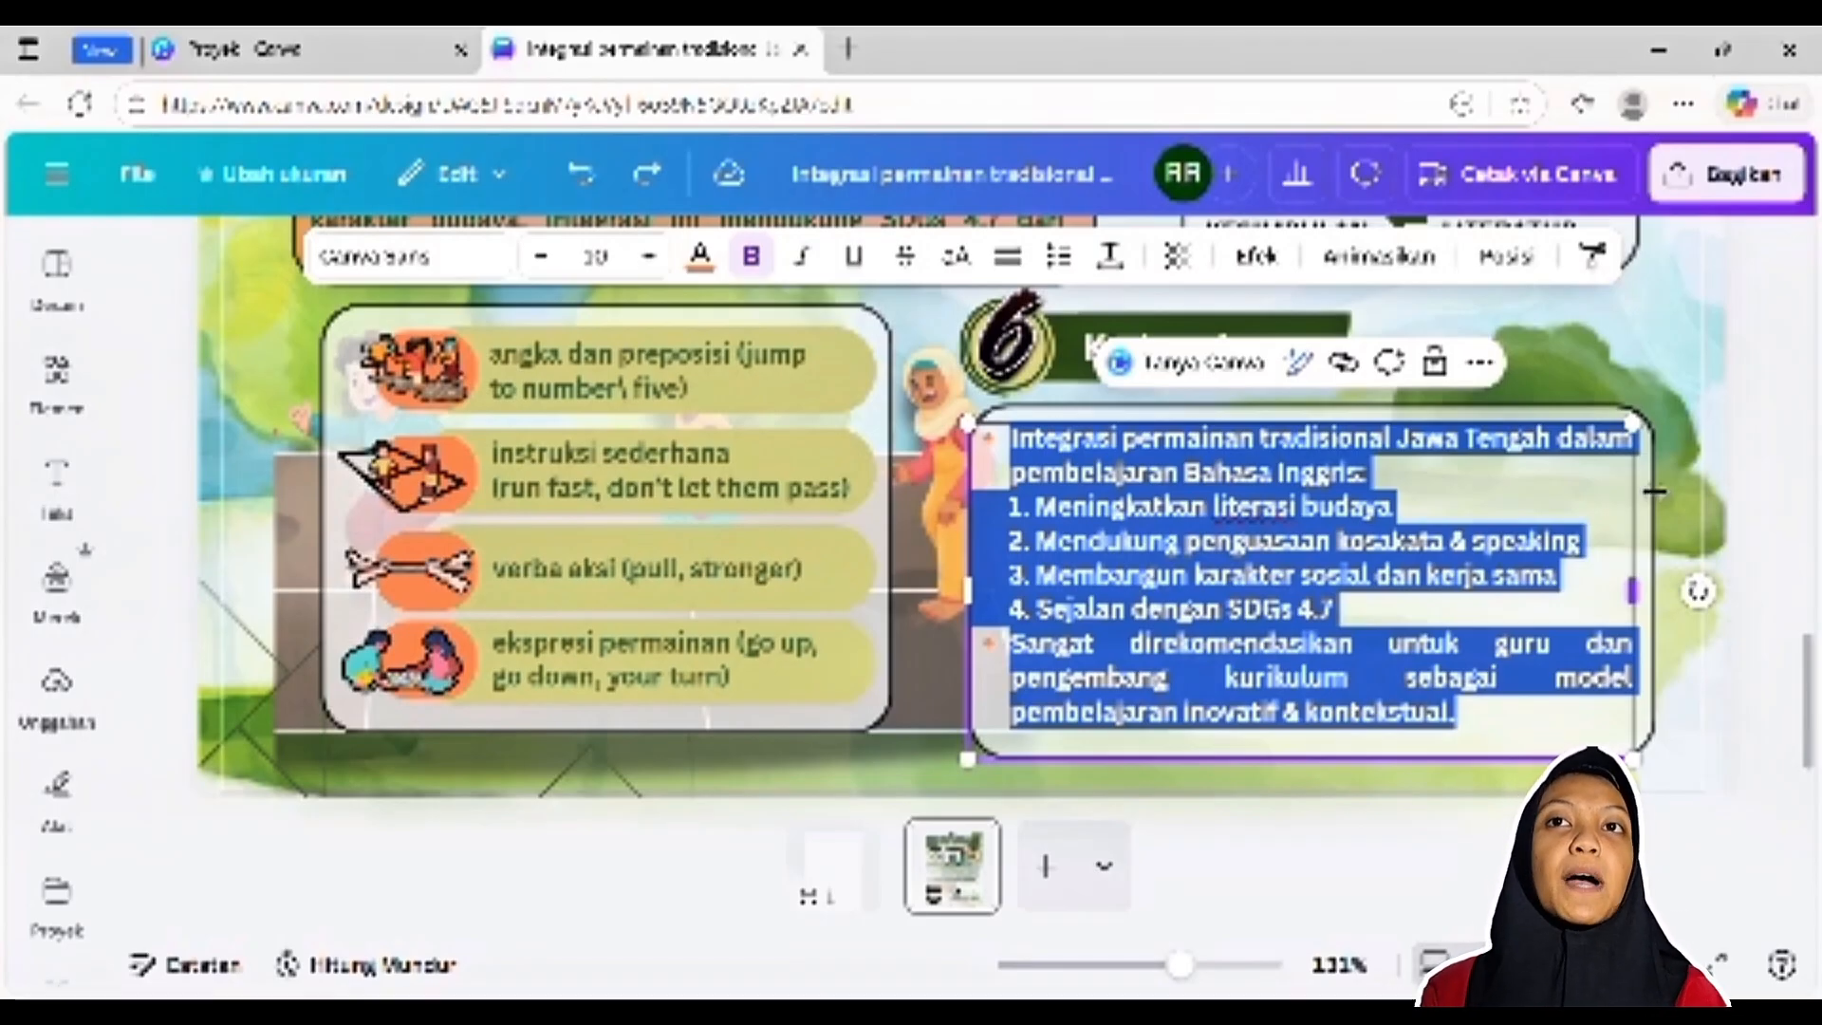
{"action": "left_click", "coordinate": [1662, 646]}
Zoom out to 57% and review the finished poster from the title down to the Kesimpulan section
{"action": "left_click_drag", "start_coordinate": [1178, 965], "coordinate": [1125, 969]}
{"action": "scroll", "coordinate": [1186, 761], "scroll_direction": "up", "scroll_amount": 5}
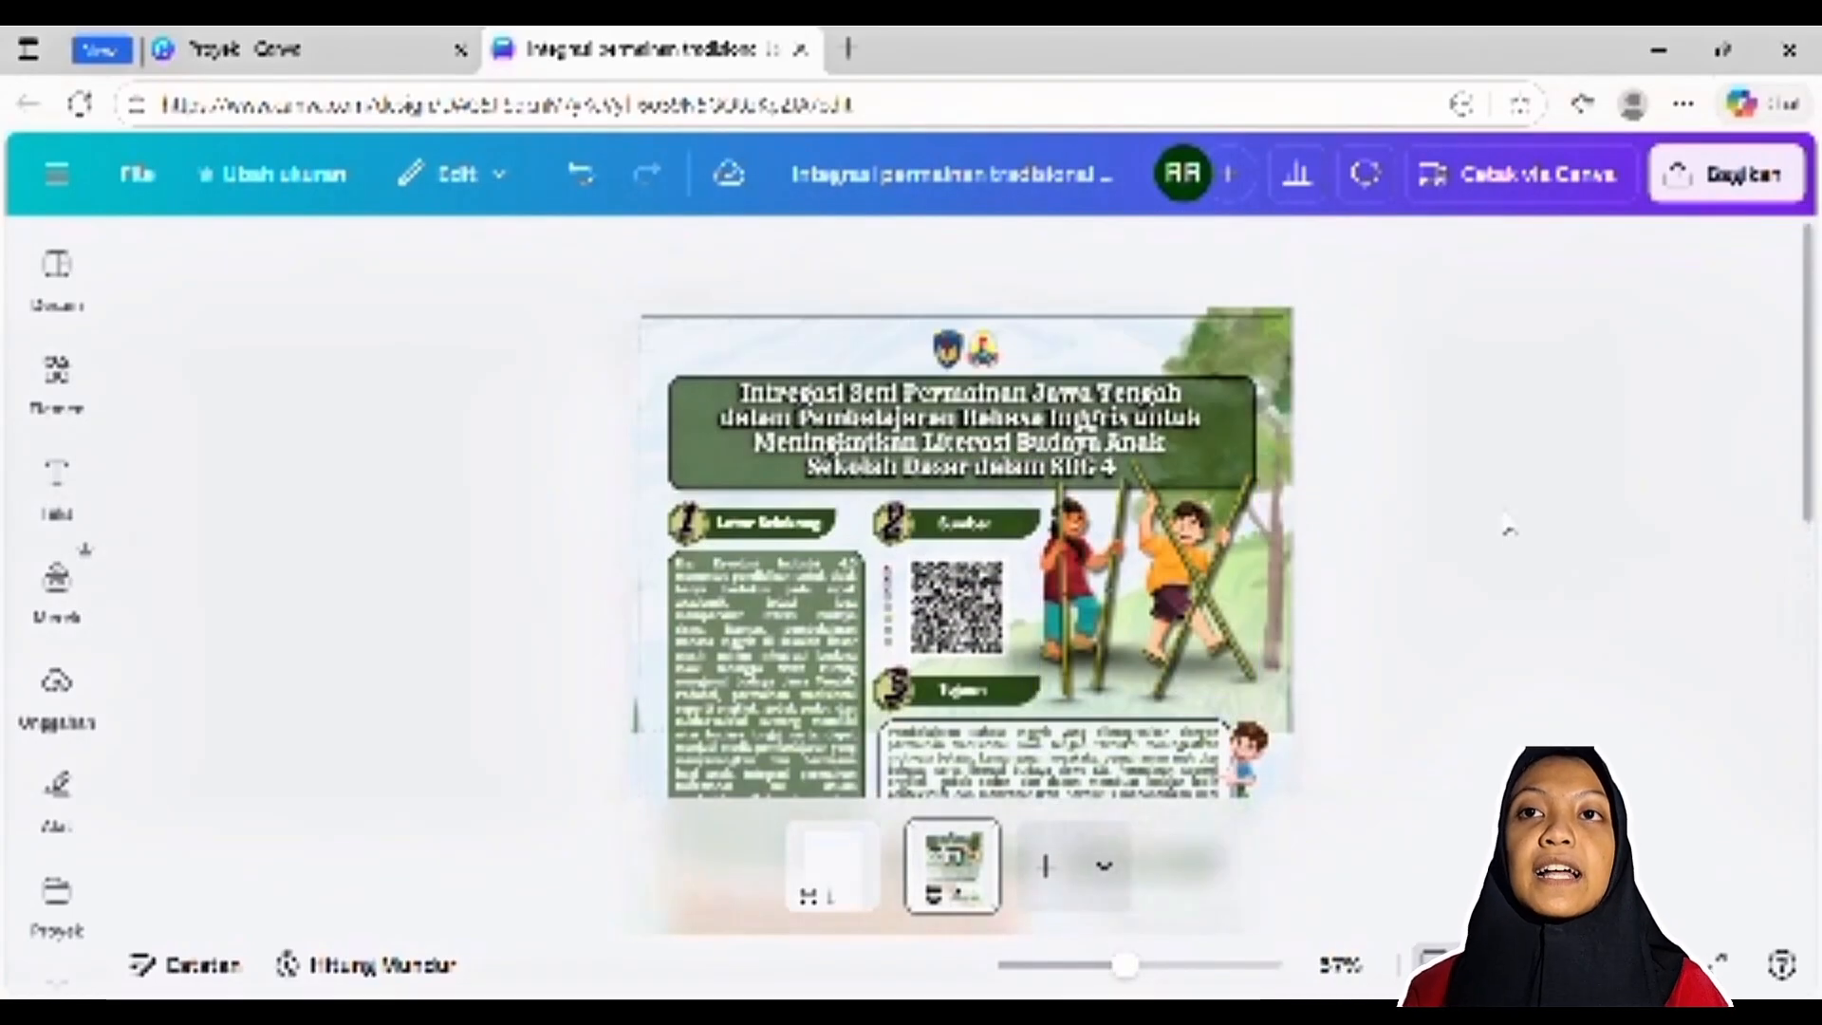
{"action": "scroll", "coordinate": [1344, 587], "scroll_direction": "down", "scroll_amount": 5}
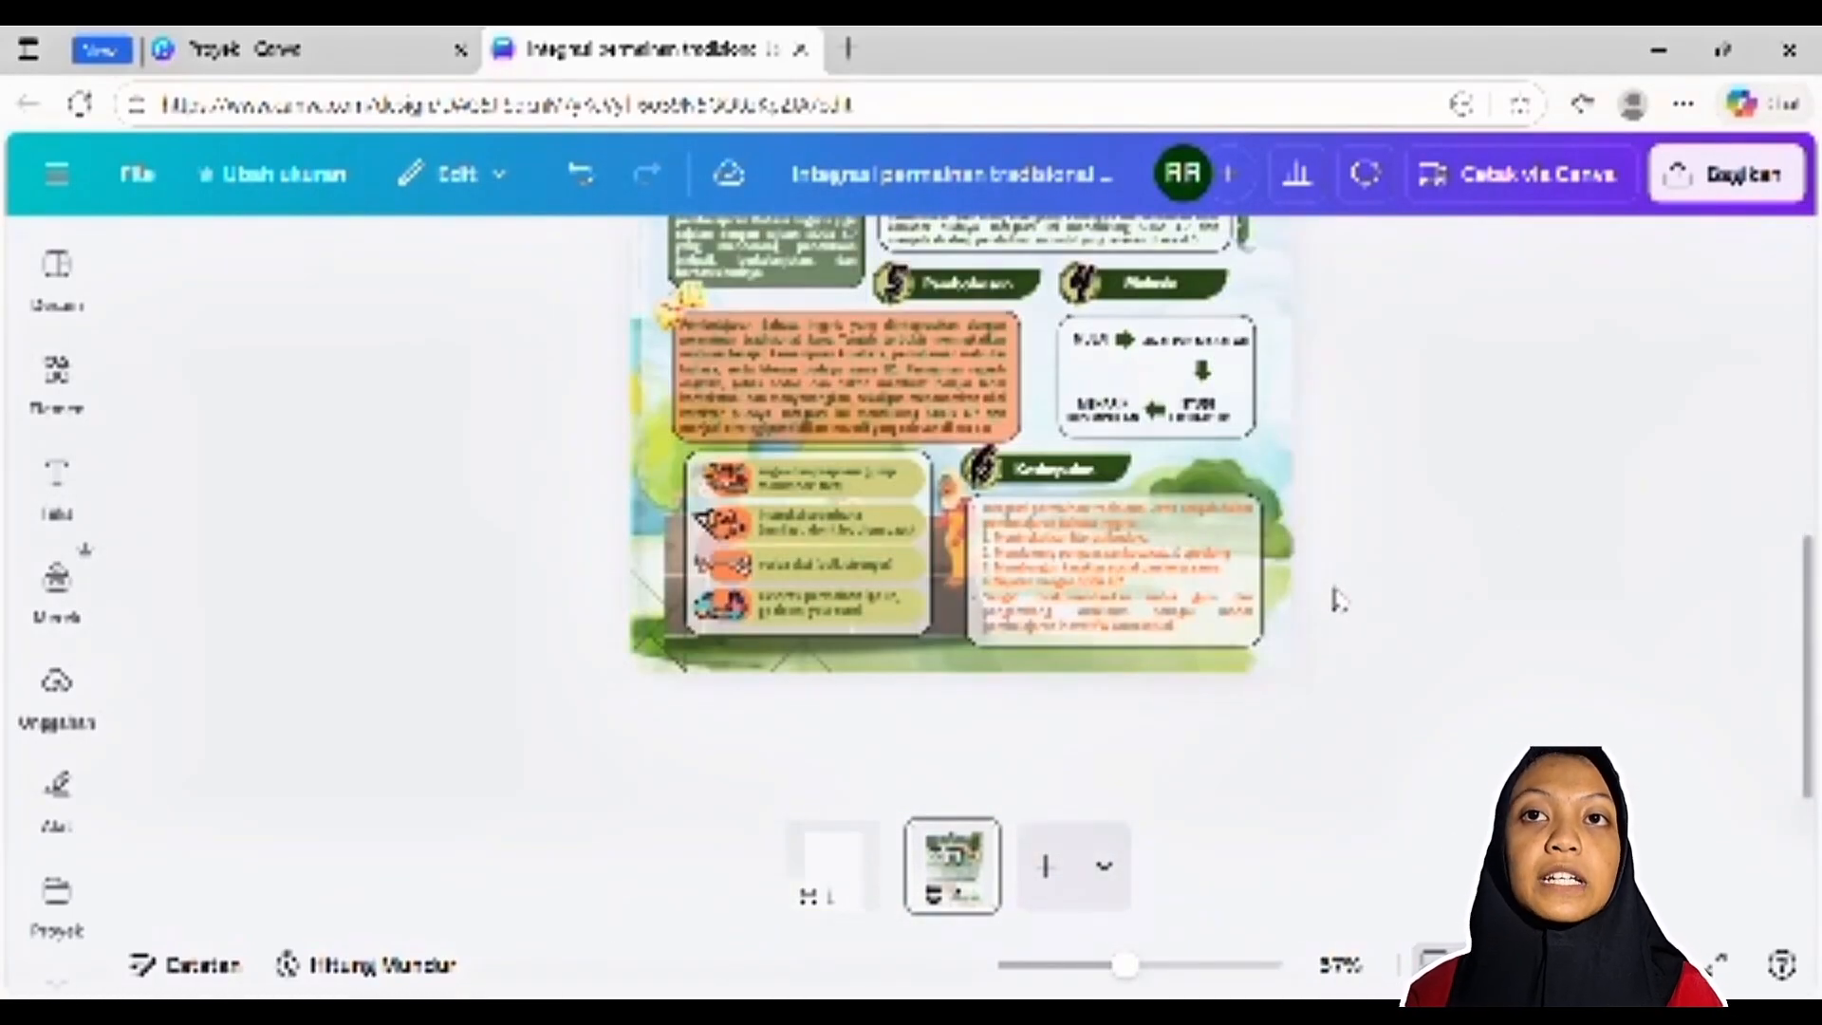
{"action": "scroll", "coordinate": [1340, 597], "scroll_direction": "up", "scroll_amount": 2}
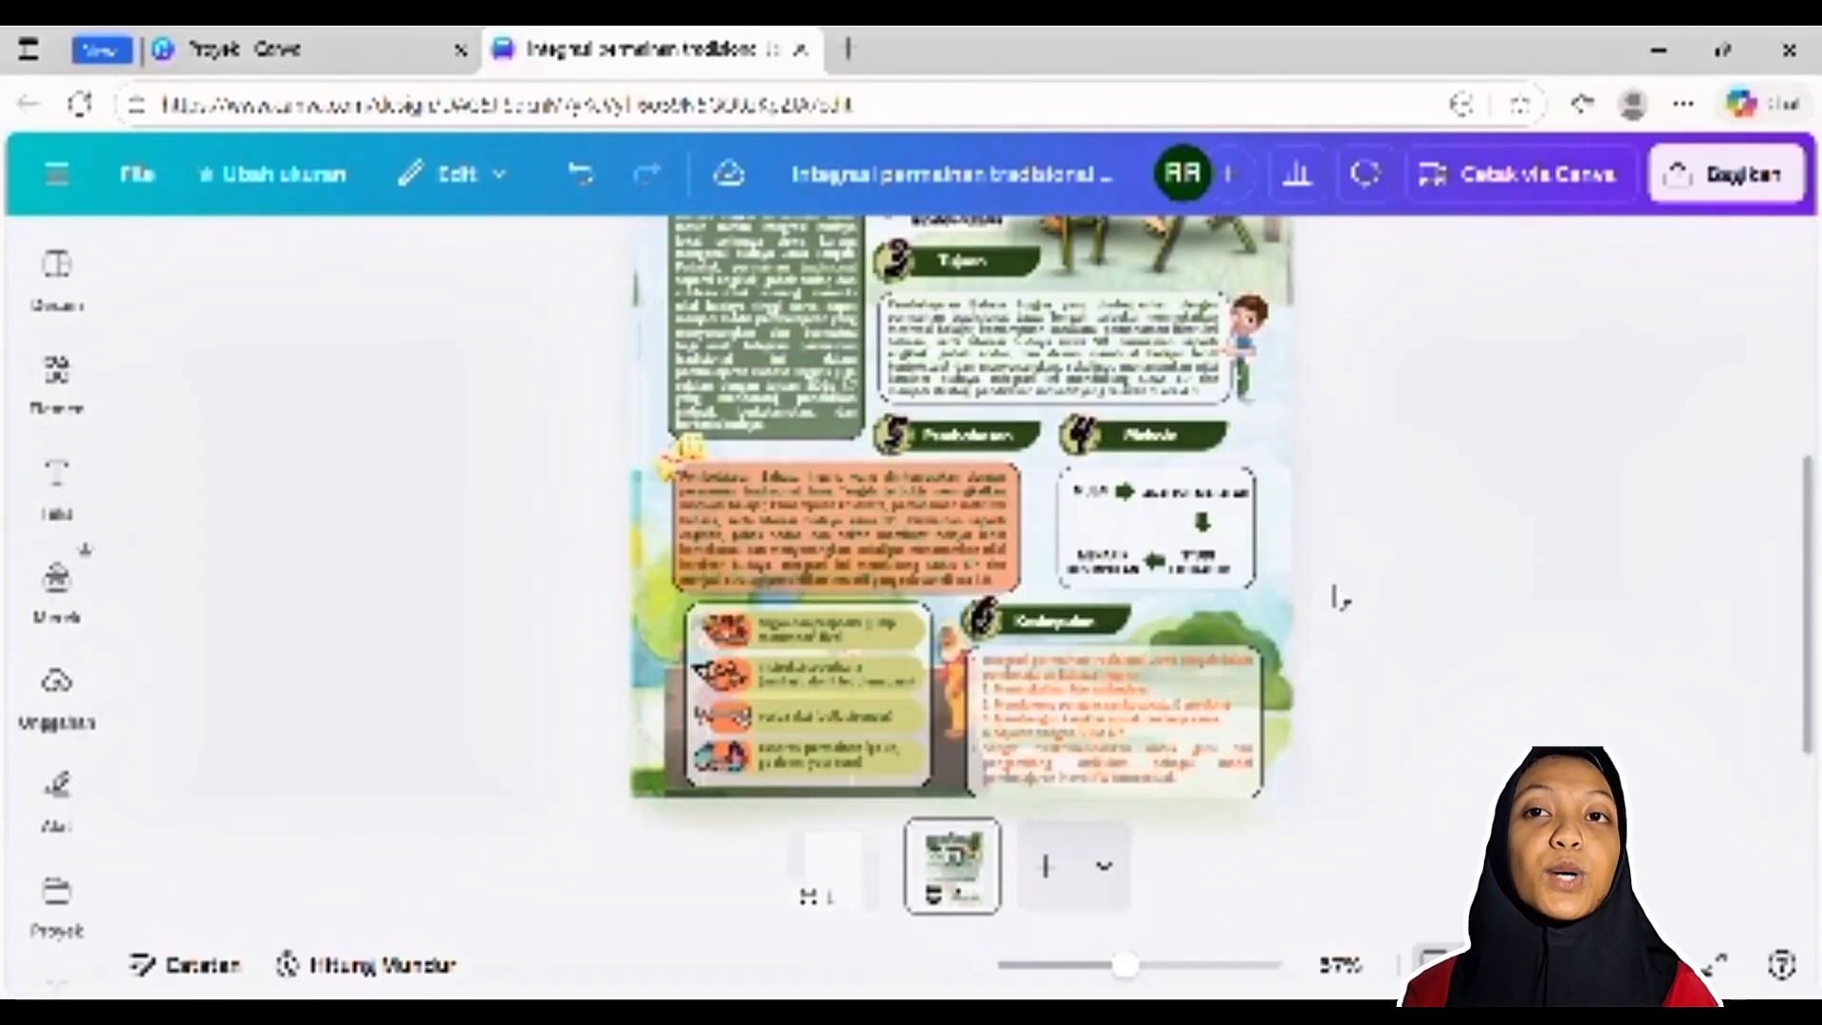
{"action": "scroll", "coordinate": [1337, 583], "scroll_direction": "up", "scroll_amount": 2}
{"action": "scroll", "coordinate": [902, 670], "scroll_direction": "down", "scroll_amount": 6}
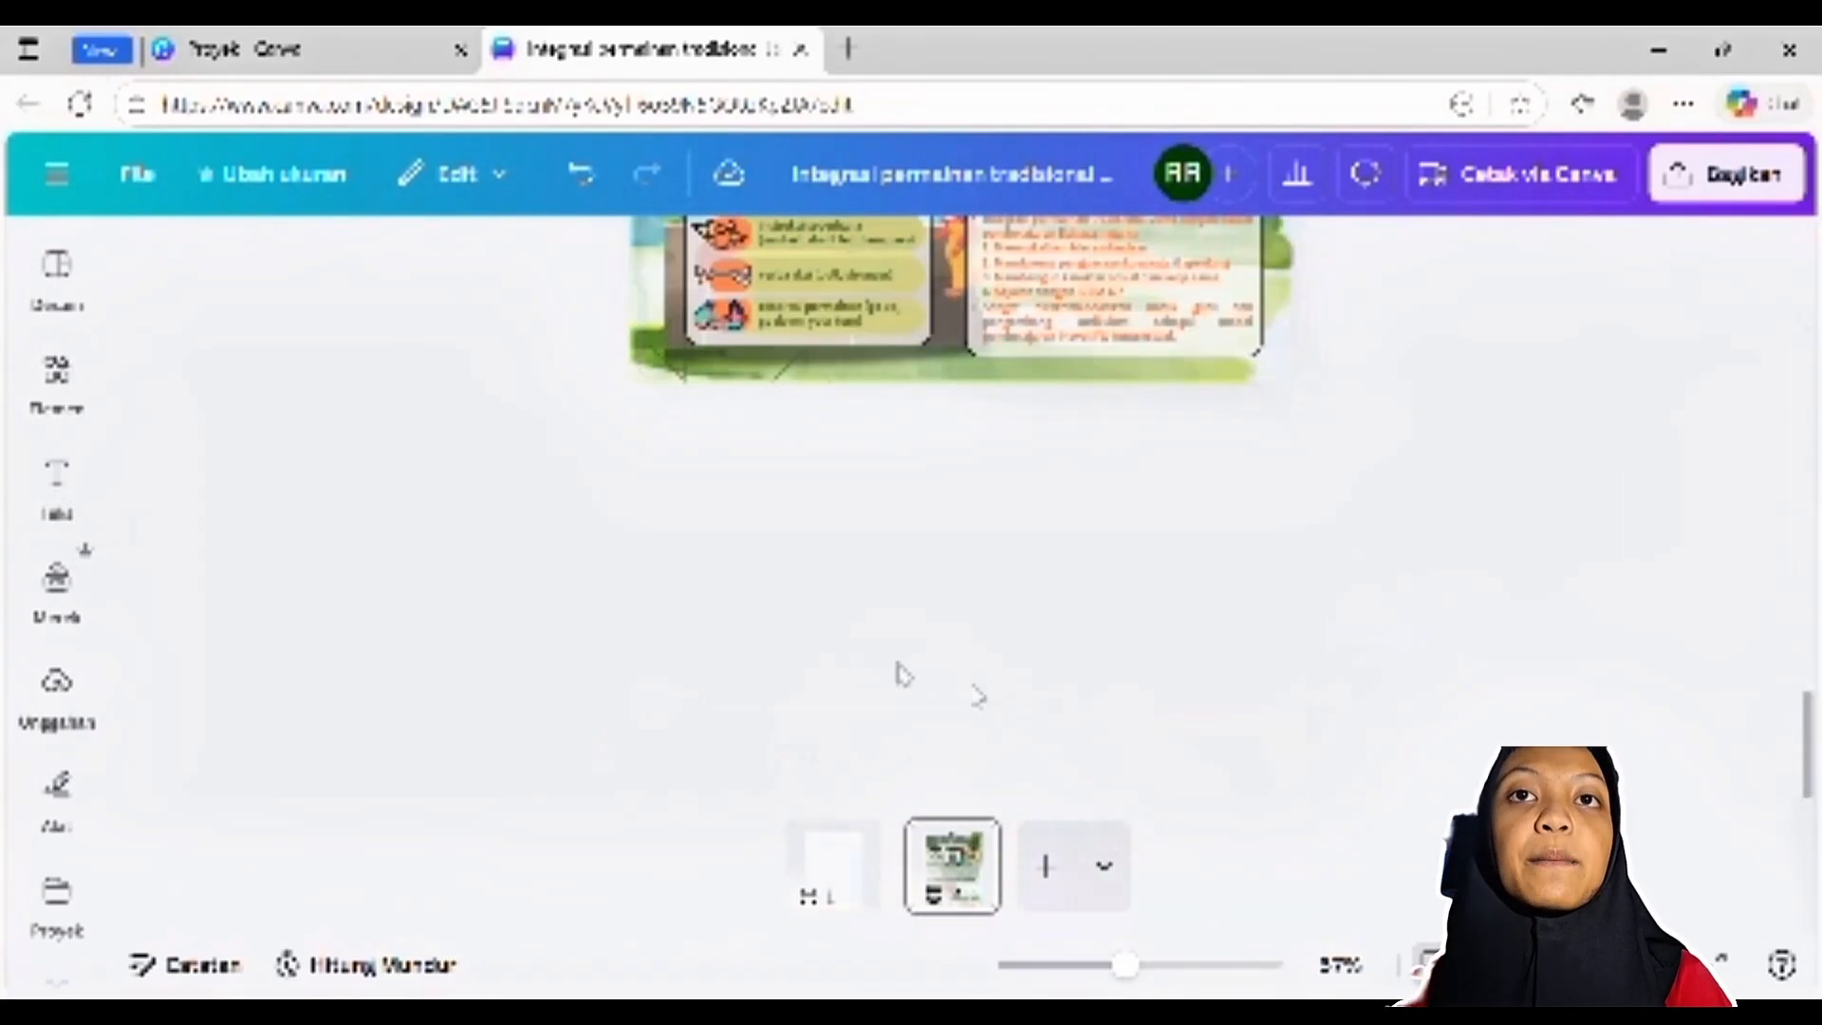
{"action": "scroll", "coordinate": [825, 561], "scroll_direction": "up", "scroll_amount": 1}
{"action": "scroll", "coordinate": [823, 562], "scroll_direction": "up", "scroll_amount": 2}
{"action": "scroll", "coordinate": [823, 562], "scroll_direction": "up", "scroll_amount": 5}
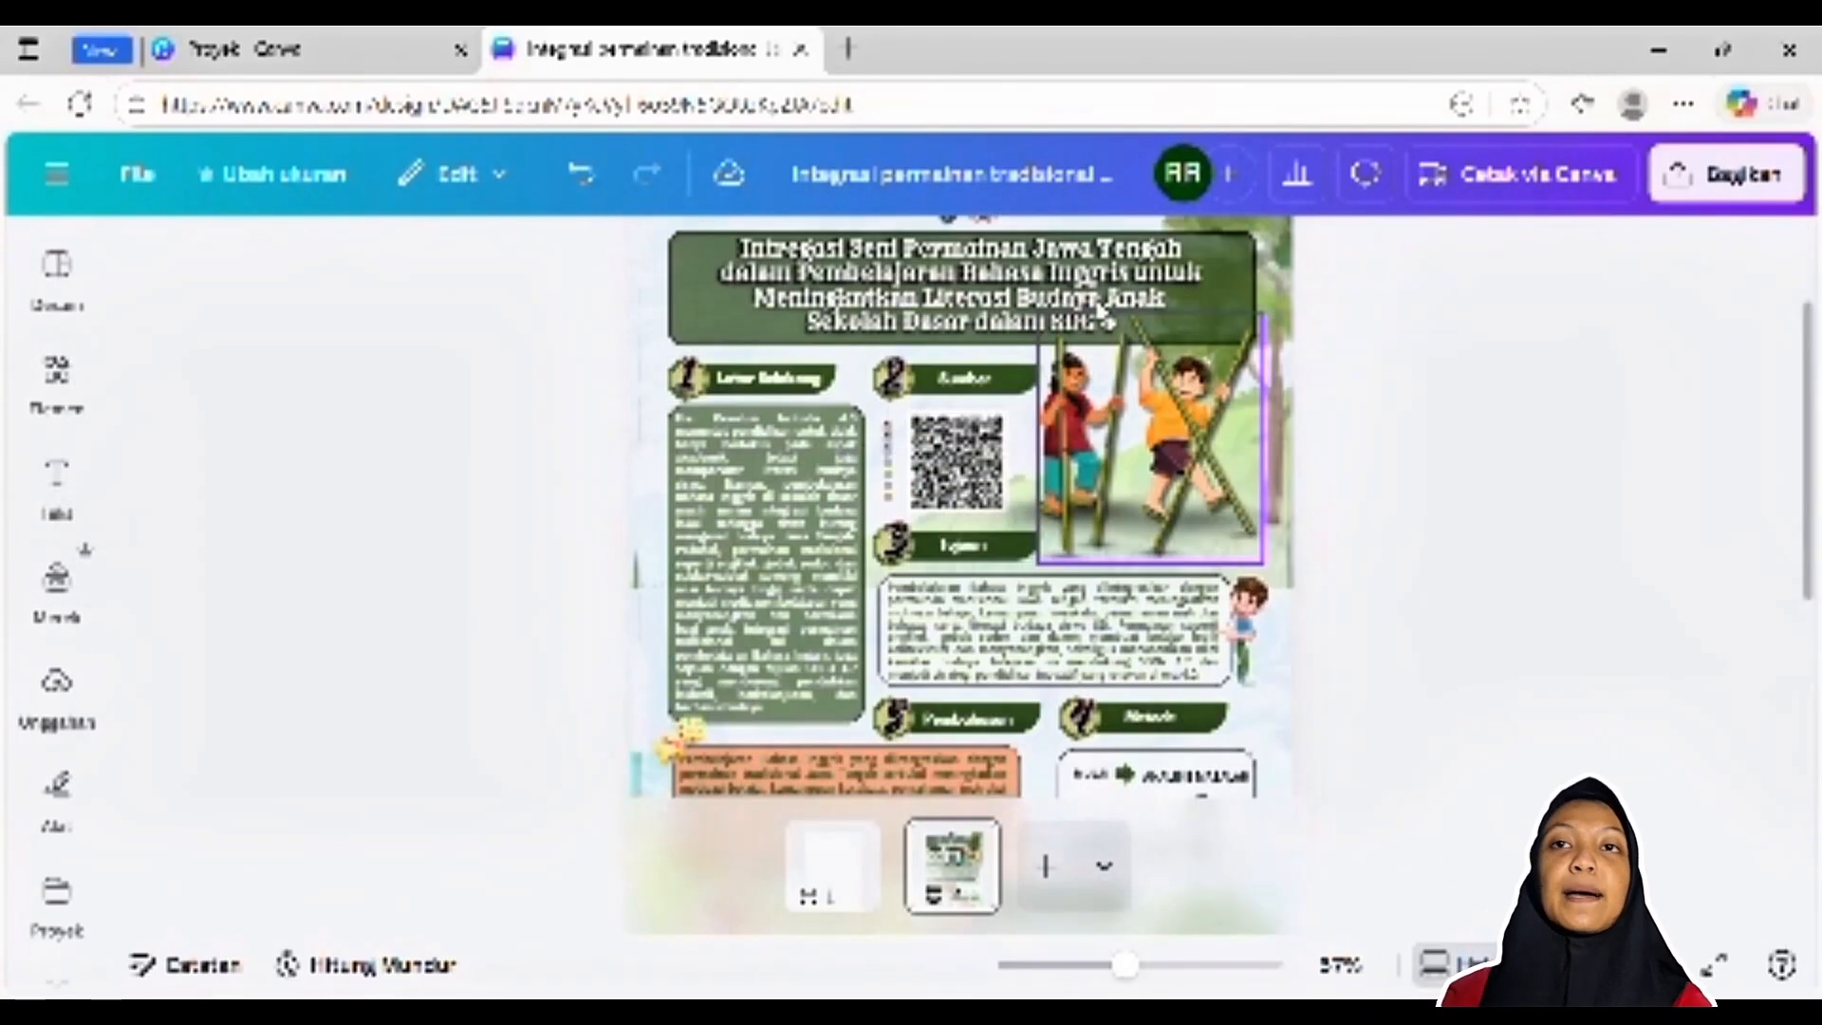